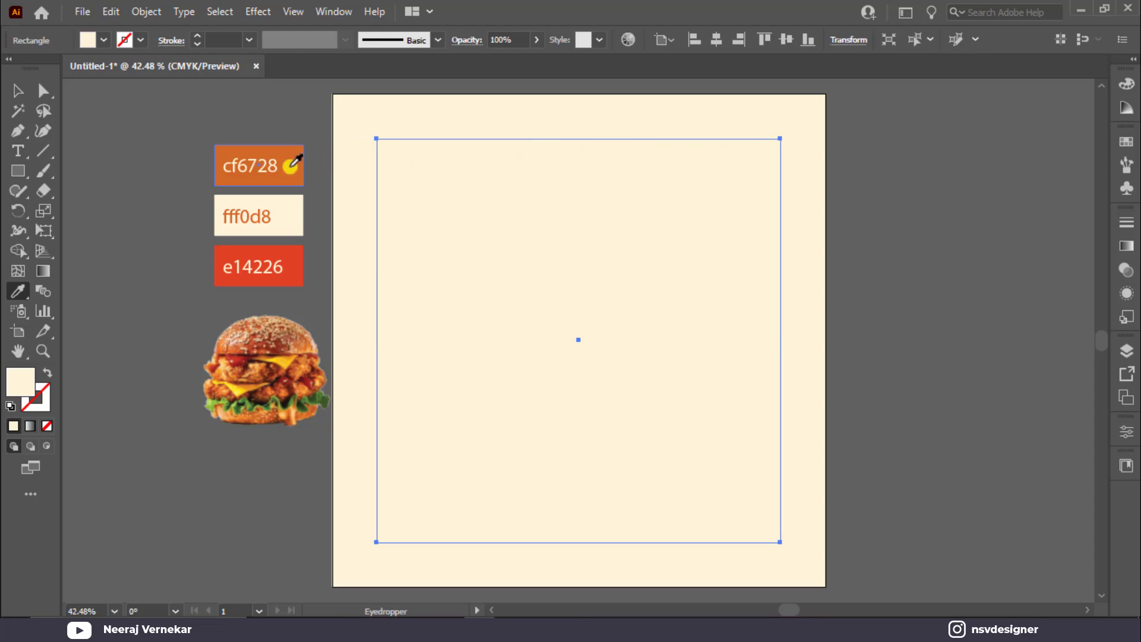
Add the text "BURGER" and place it in the upper part of the artboard at about 122 pt.
{"action": "left_click", "coordinate": [17, 90]}
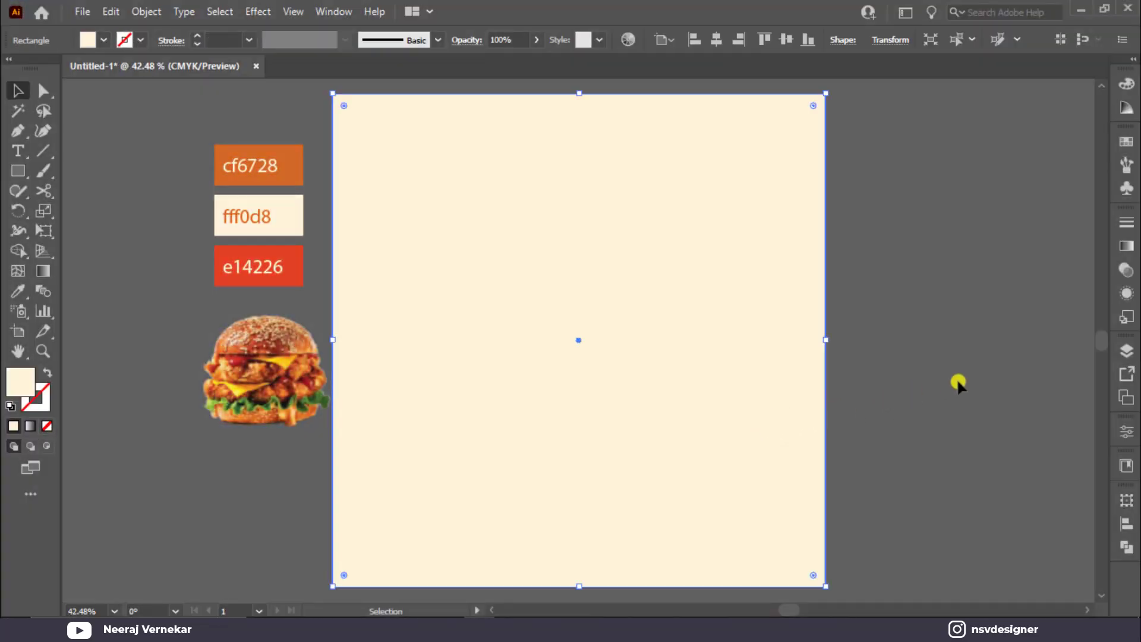
{"action": "left_click", "coordinate": [967, 380]}
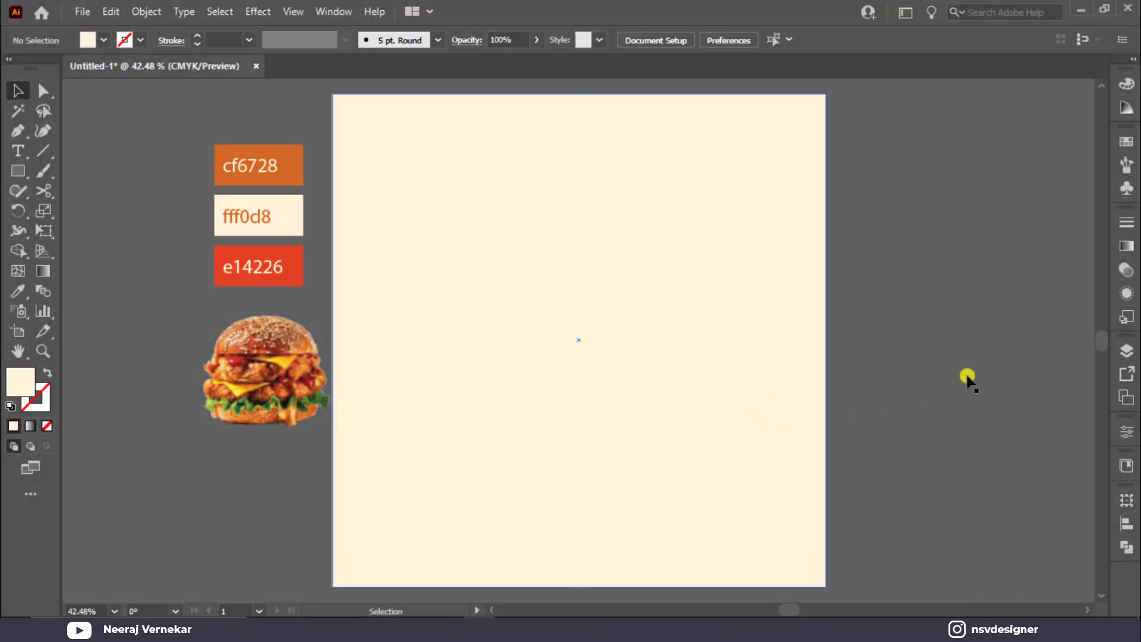
{"action": "key", "text": "t"}
{"action": "left_click", "coordinate": [883, 280]}
{"action": "type", "text": "BURGER"}
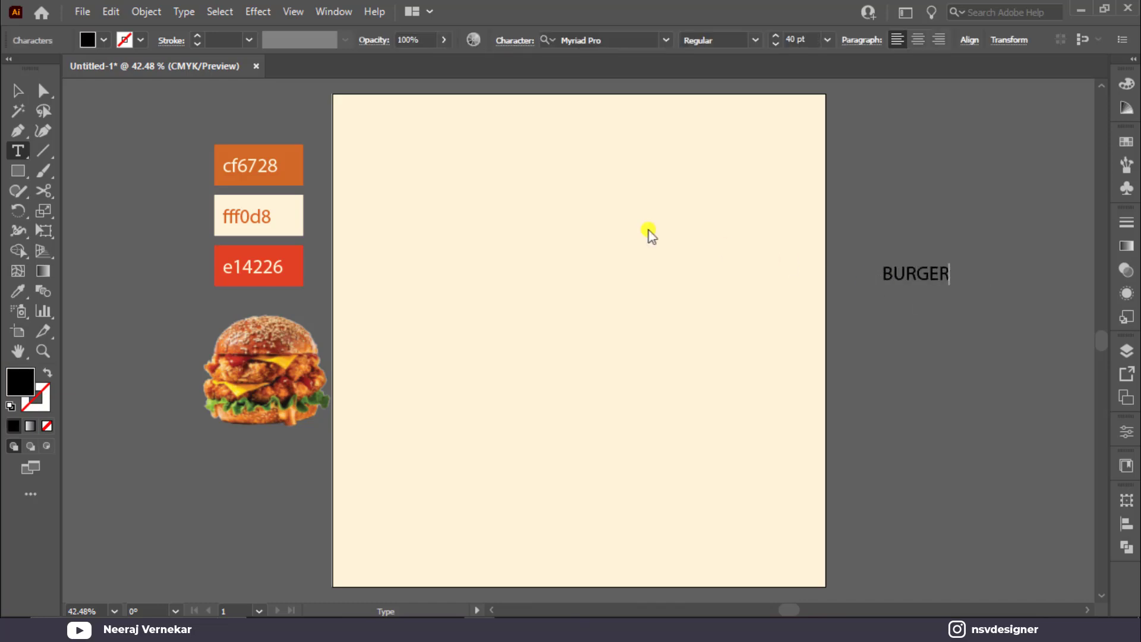
{"action": "left_click", "coordinate": [18, 90]}
{"action": "left_click_drag", "start_coordinate": [950, 286], "coordinate": [613, 219]}
{"action": "left_click", "coordinate": [614, 39]}
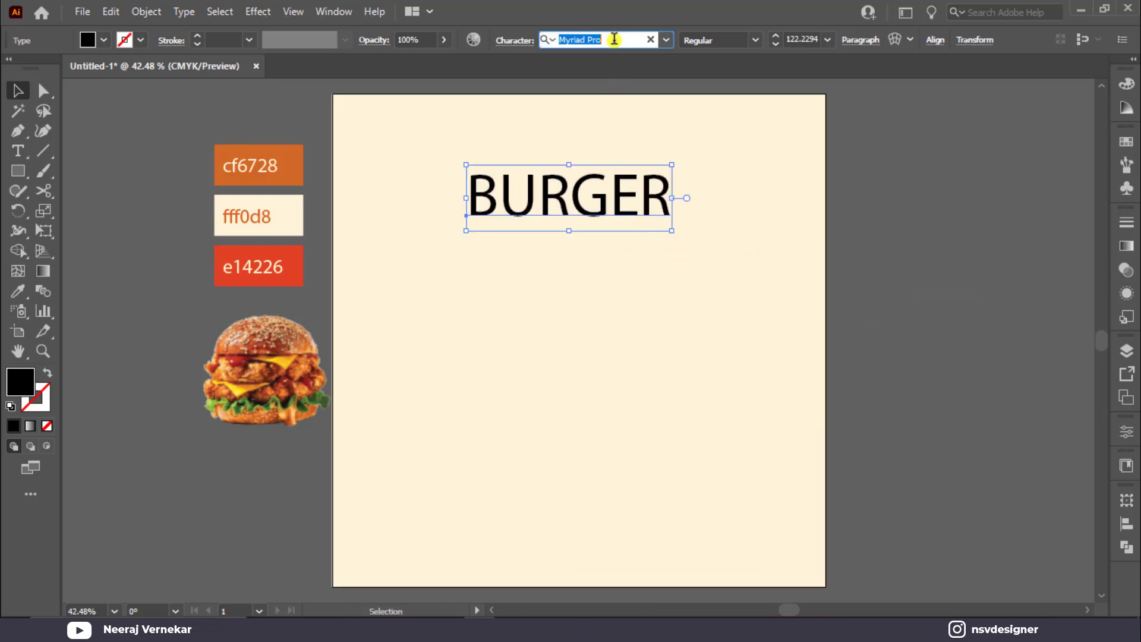
{"action": "type", "text": "mont"}
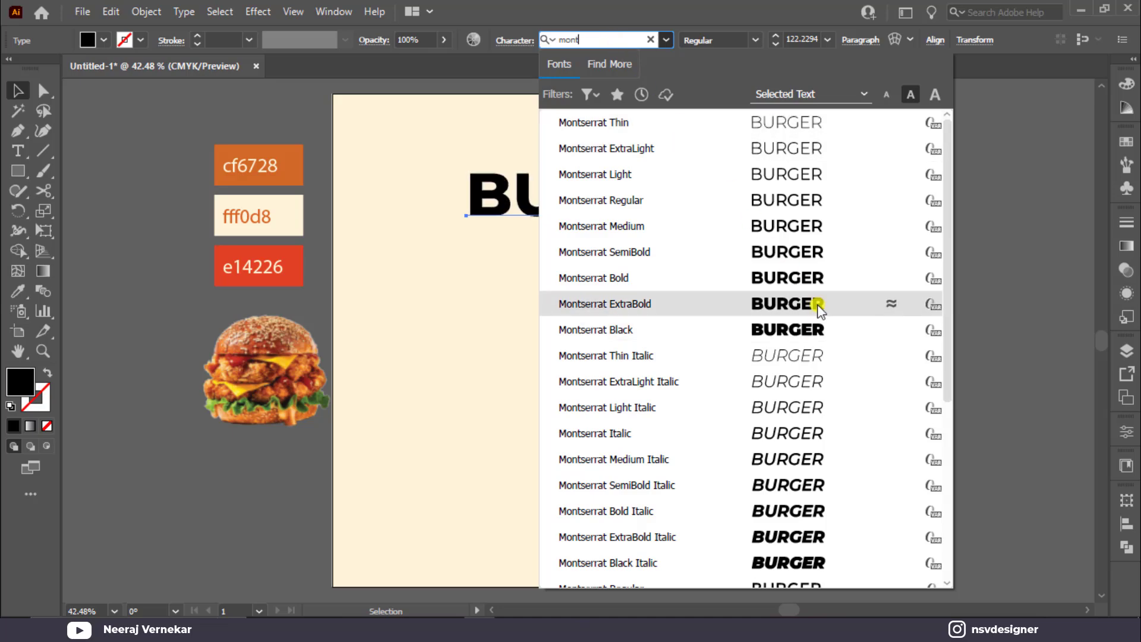
{"action": "key", "text": "Escape"}
{"action": "left_click", "coordinate": [629, 37]}
{"action": "type", "text": "mont"}
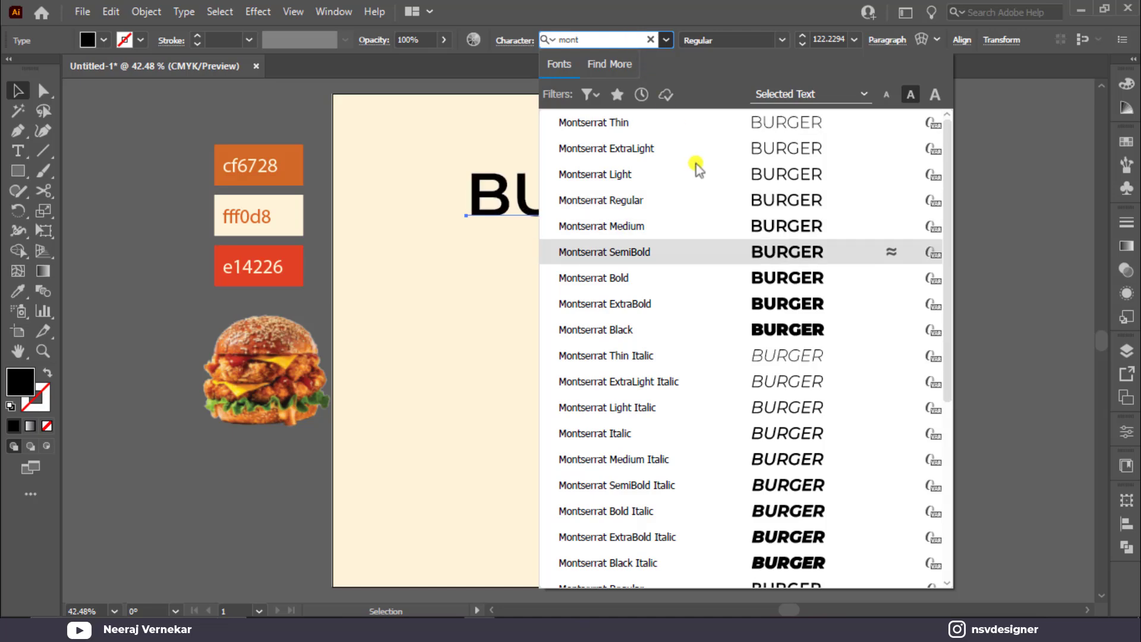
{"action": "key", "text": "Escape"}
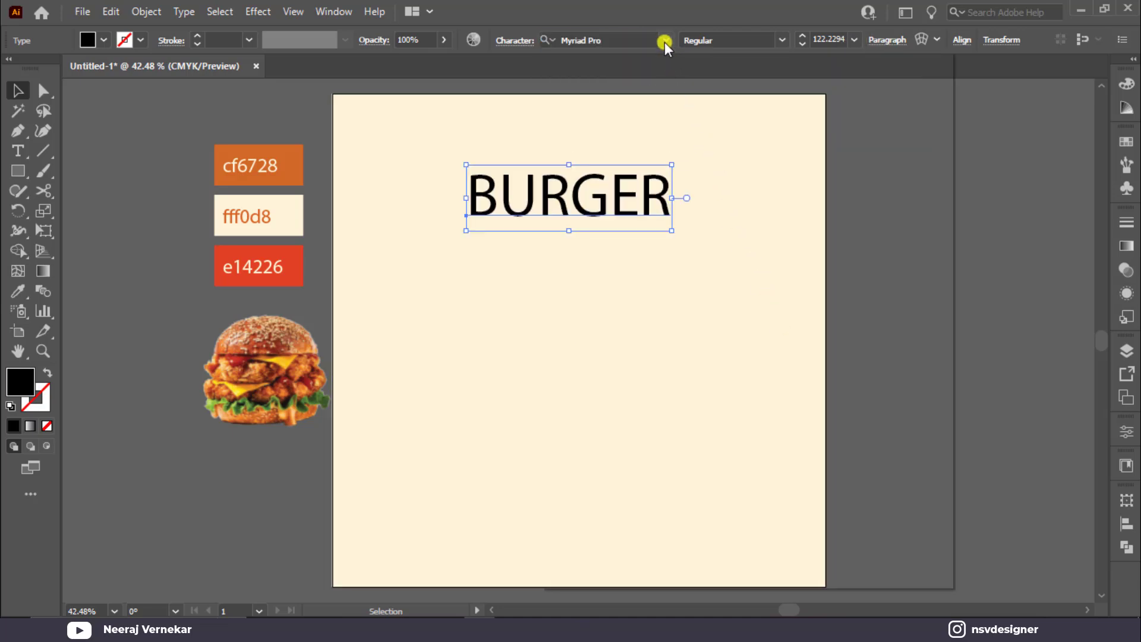
{"action": "left_click", "coordinate": [665, 40]}
{"action": "key", "text": "Escape"}
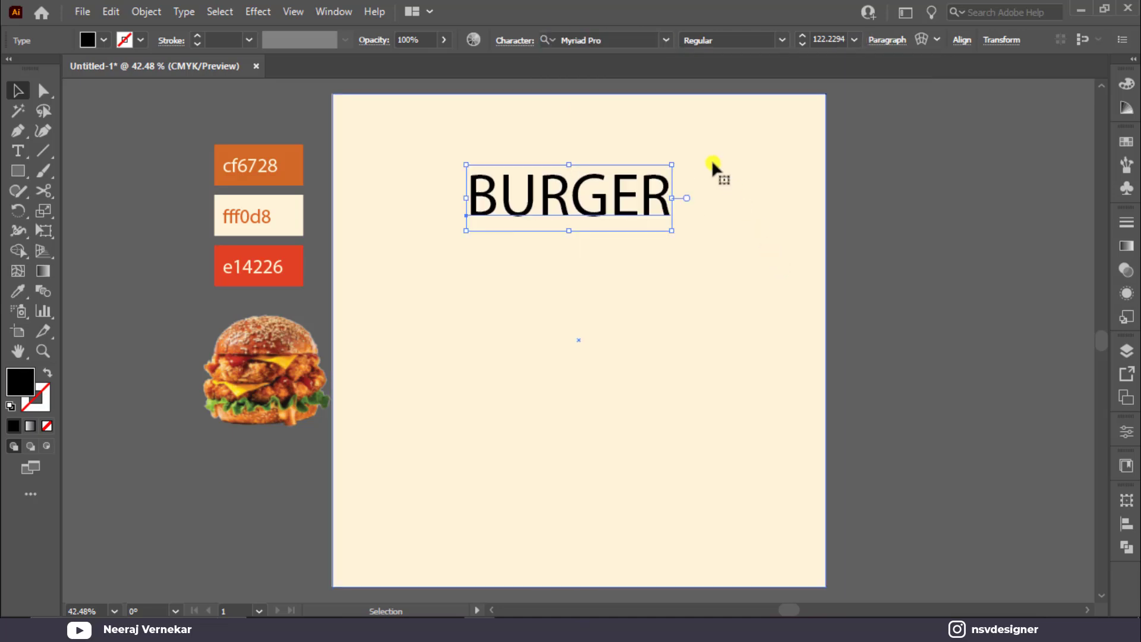
{"action": "left_click", "coordinate": [625, 32]}
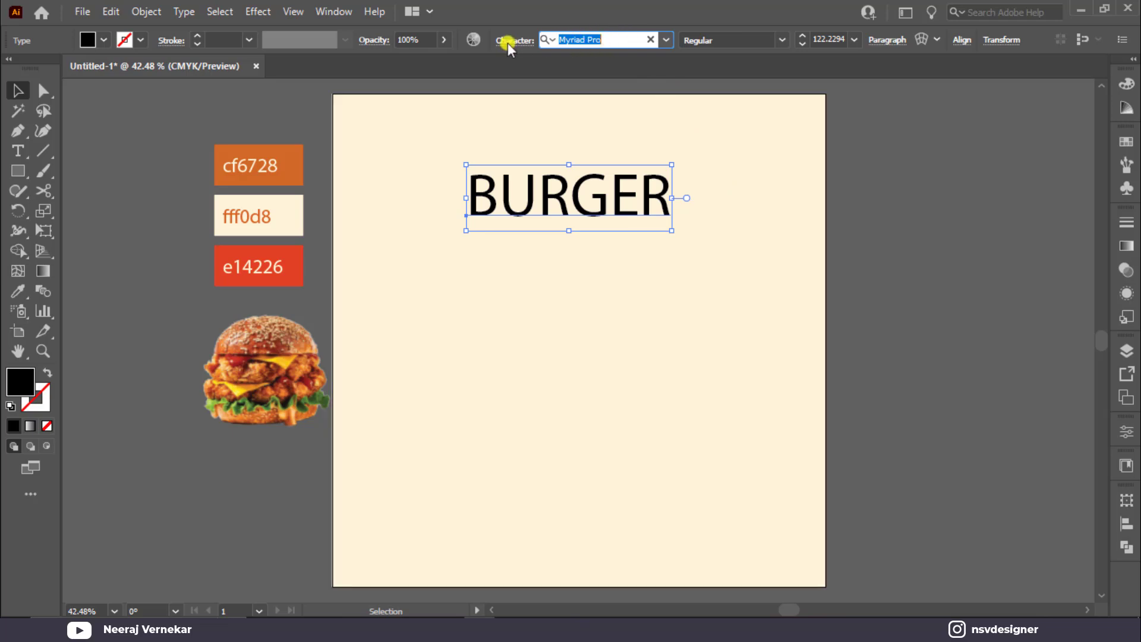
{"action": "key", "text": "Escape"}
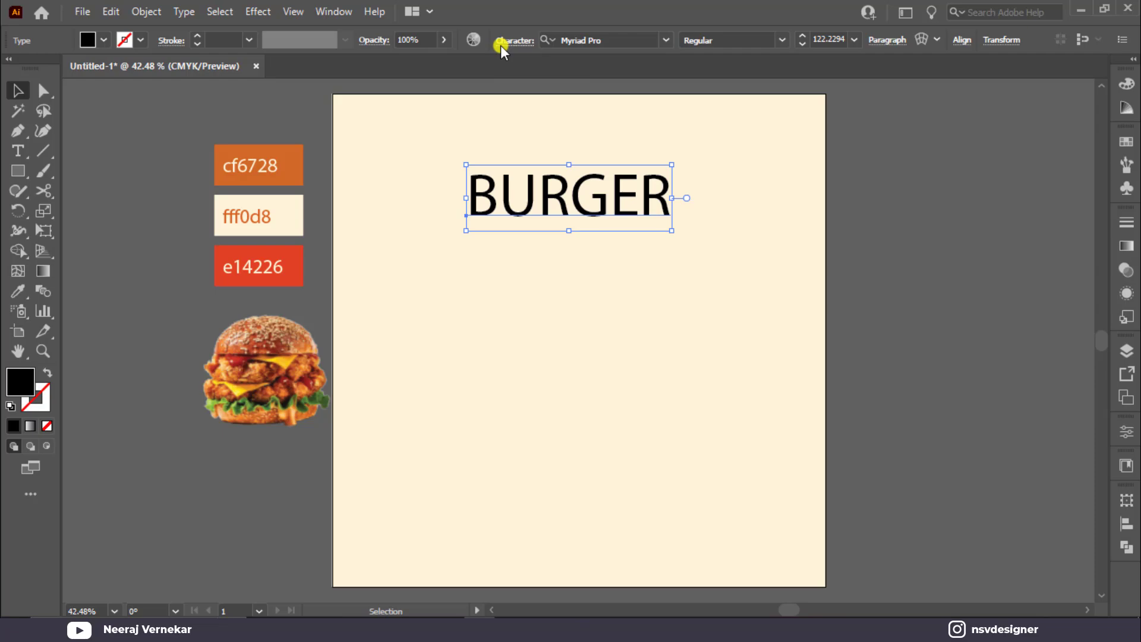
Set the BURGER text's font to Montserrat ExtraBold.
{"action": "left_click", "coordinate": [500, 45]}
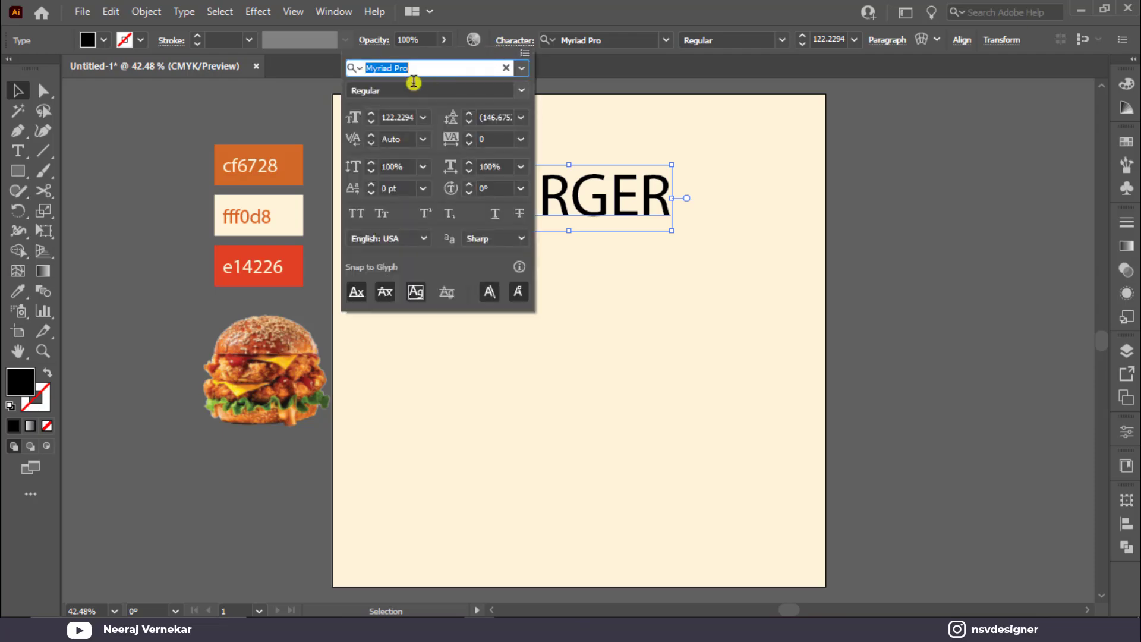
{"action": "type", "text": "mon"}
{"action": "left_click", "coordinate": [589, 330]}
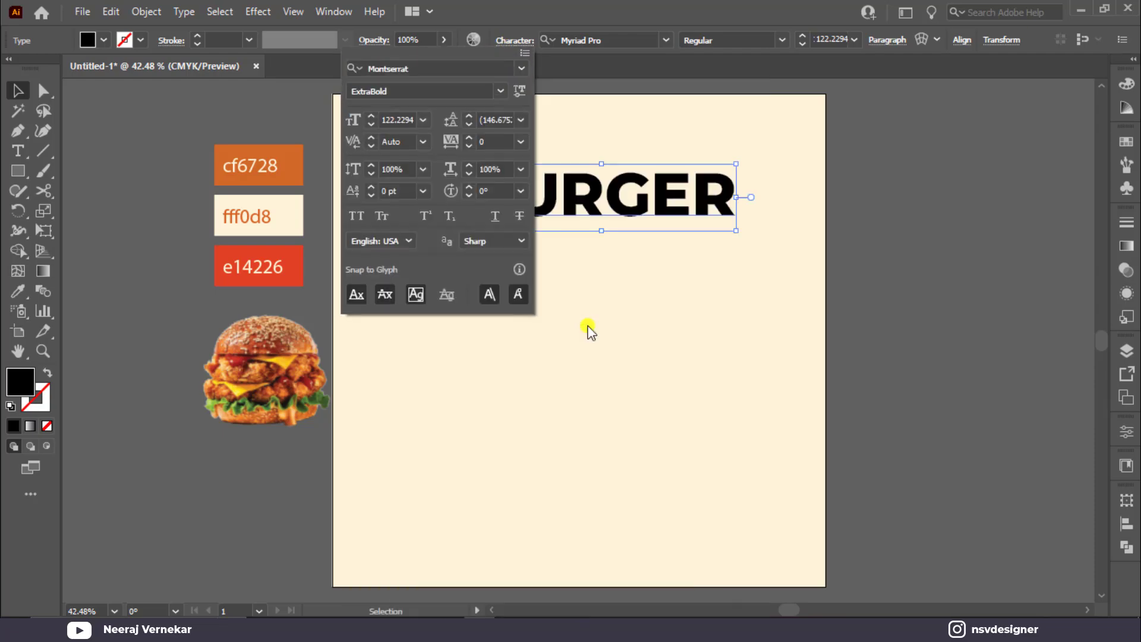
{"action": "left_click", "coordinate": [665, 62]}
Enlarge the BURGER text to about 143 pt near the artboard's upper edge and center it horizontally.
{"action": "mouse_move", "coordinate": [677, 217]}
{"action": "left_mouse_down"}
{"action": "mouse_move", "coordinate": [650, 221]}
{"action": "mouse_move", "coordinate": [737, 241]}
{"action": "mouse_move", "coordinate": [661, 189]}
{"action": "mouse_move", "coordinate": [647, 255]}
{"action": "mouse_move", "coordinate": [670, 205]}
{"action": "left_mouse_up"}
{"action": "left_click", "coordinate": [965, 43]}
{"action": "left_click", "coordinate": [824, 85]}
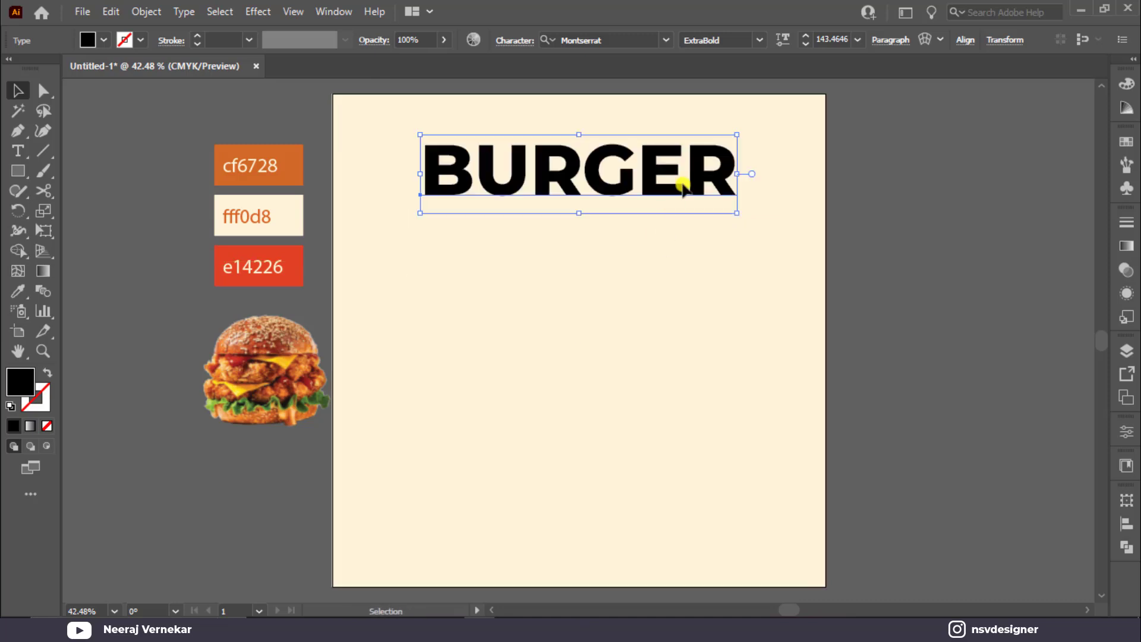
Change the BURGER text's Montserrat font style to Black.
{"action": "left_click", "coordinate": [762, 41]}
{"action": "left_click", "coordinate": [736, 193]}
{"action": "left_click", "coordinate": [702, 201]}
{"action": "left_click", "coordinate": [701, 195]}
Fill the BURGER text with the orange sampled from the cf6728 swatch.
{"action": "key", "text": "i"}
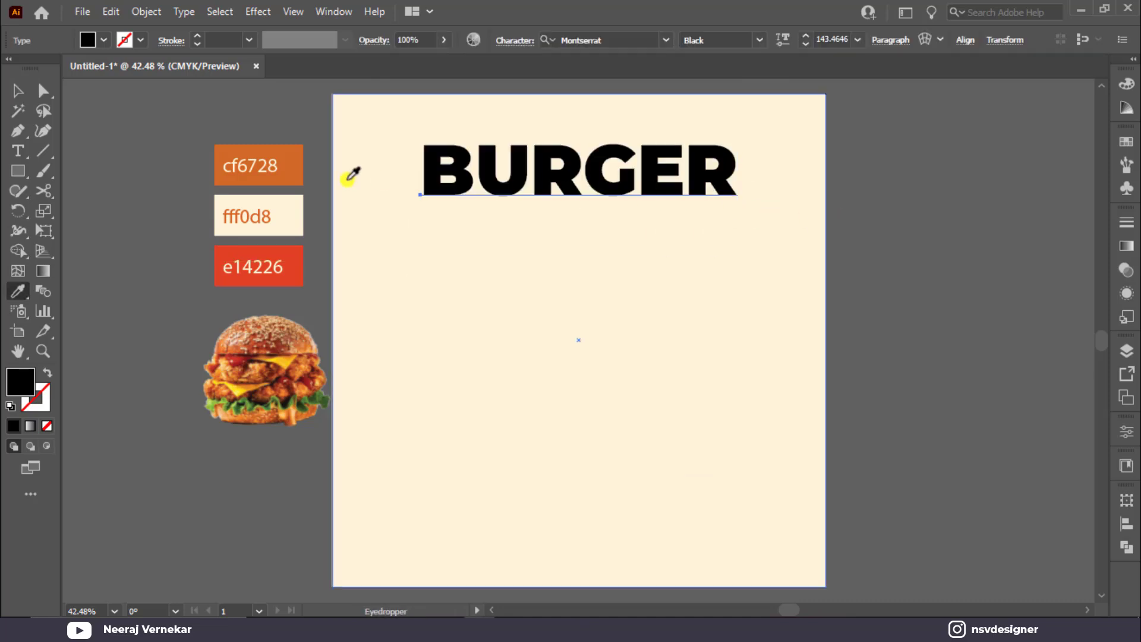
{"action": "left_click", "coordinate": [289, 175]}
{"action": "left_click", "coordinate": [13, 92]}
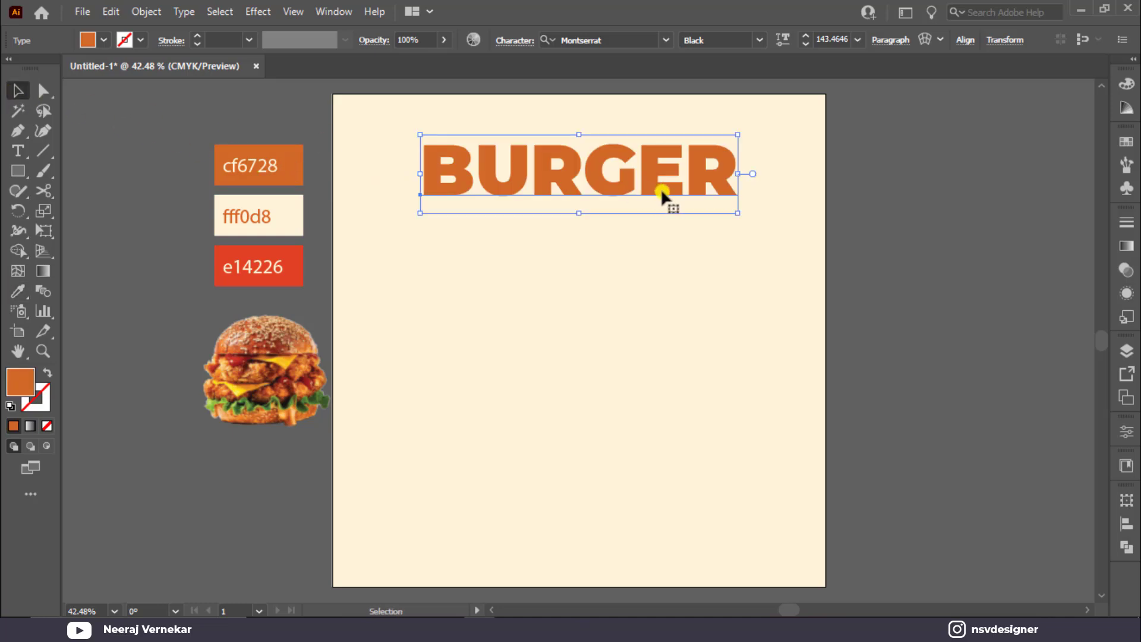
Change the BURGER text's font to Monument Extended Ultrabold.
{"action": "left_click", "coordinate": [624, 40]}
{"action": "type", "text": "e"}
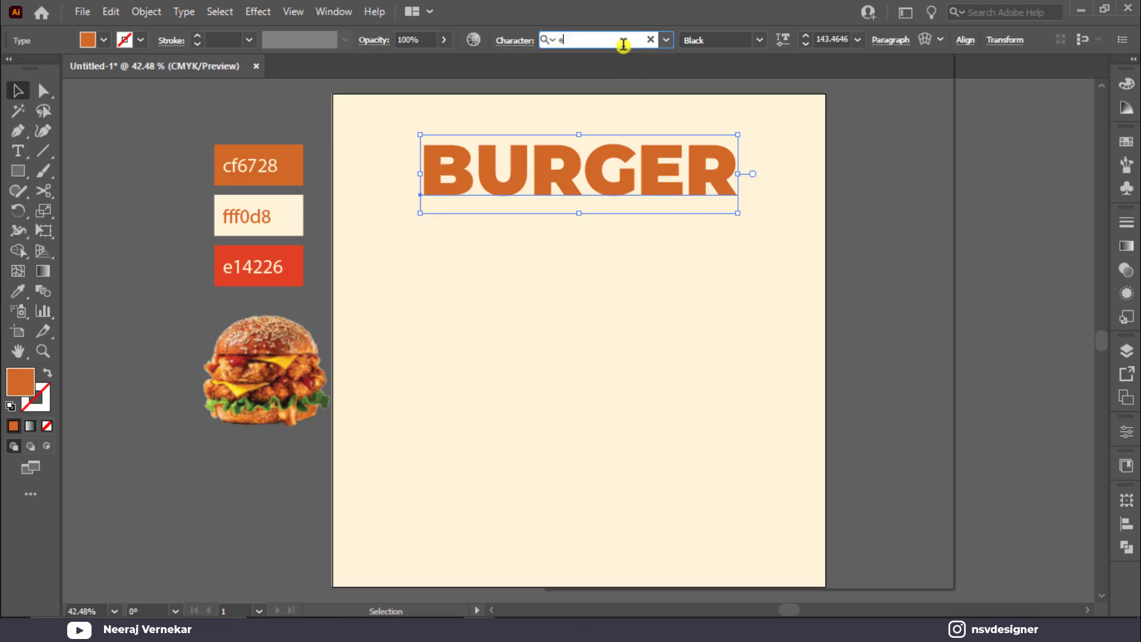
{"action": "type", "text": "v"}
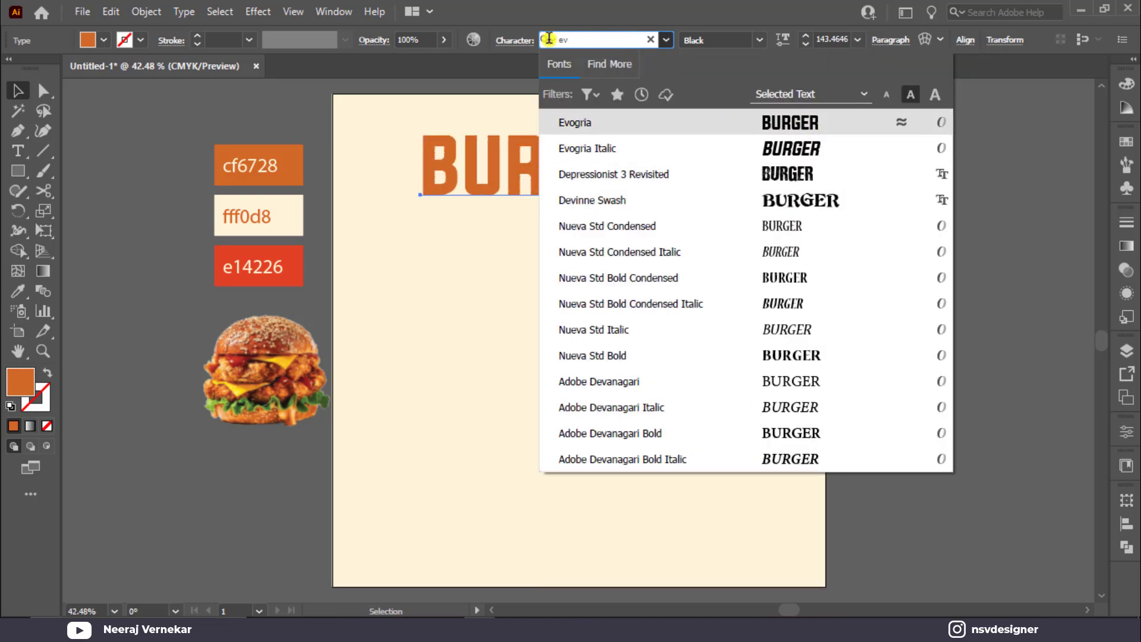
{"action": "type", "text": "mopnu"}
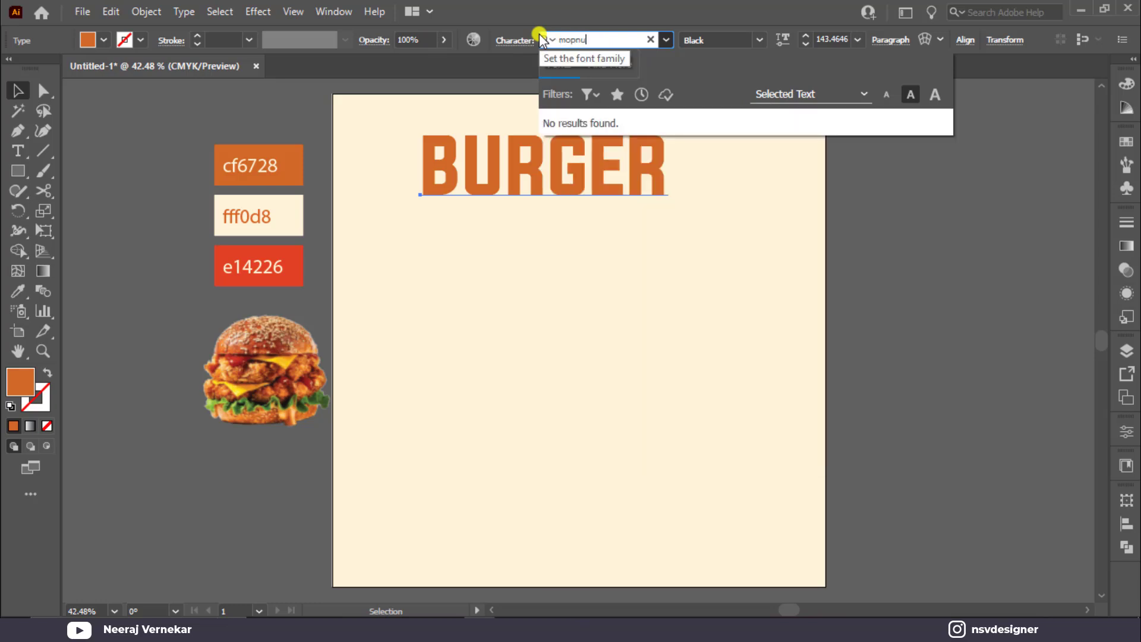
{"action": "key", "text": "BackSpace"}
{"action": "key", "text": "BackSpace"}
{"action": "key", "text": "BackSpace"}
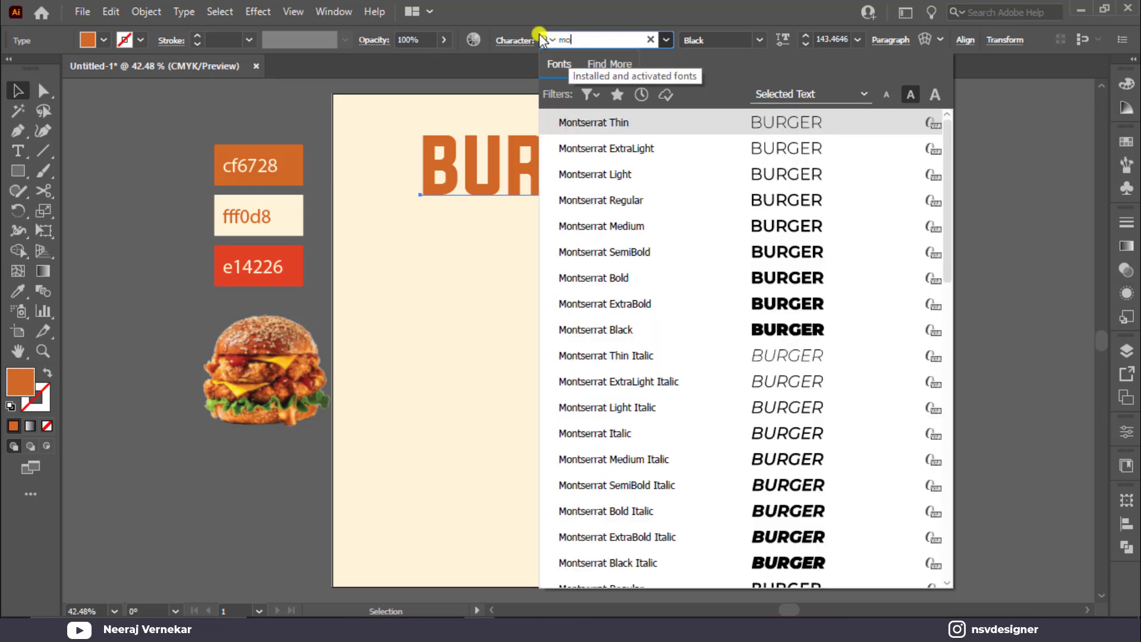
{"action": "type", "text": "nu"}
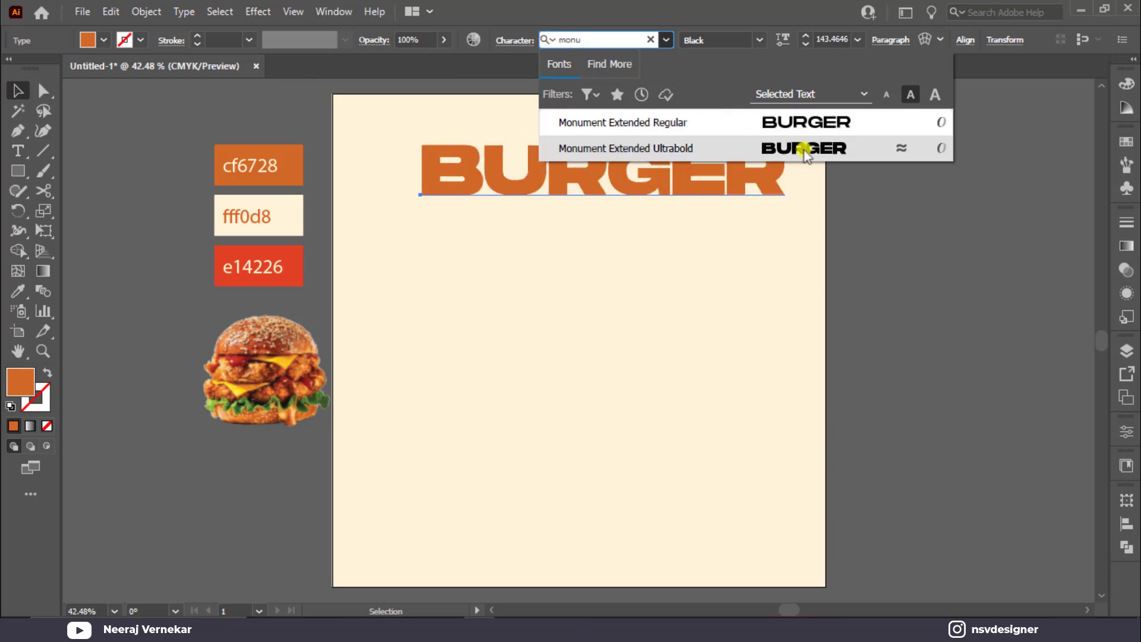
{"action": "left_click", "coordinate": [807, 147]}
Reposition the widened BURGER text and center it horizontally on the artboard.
{"action": "left_click_drag", "start_coordinate": [648, 170], "coordinate": [636, 169]}
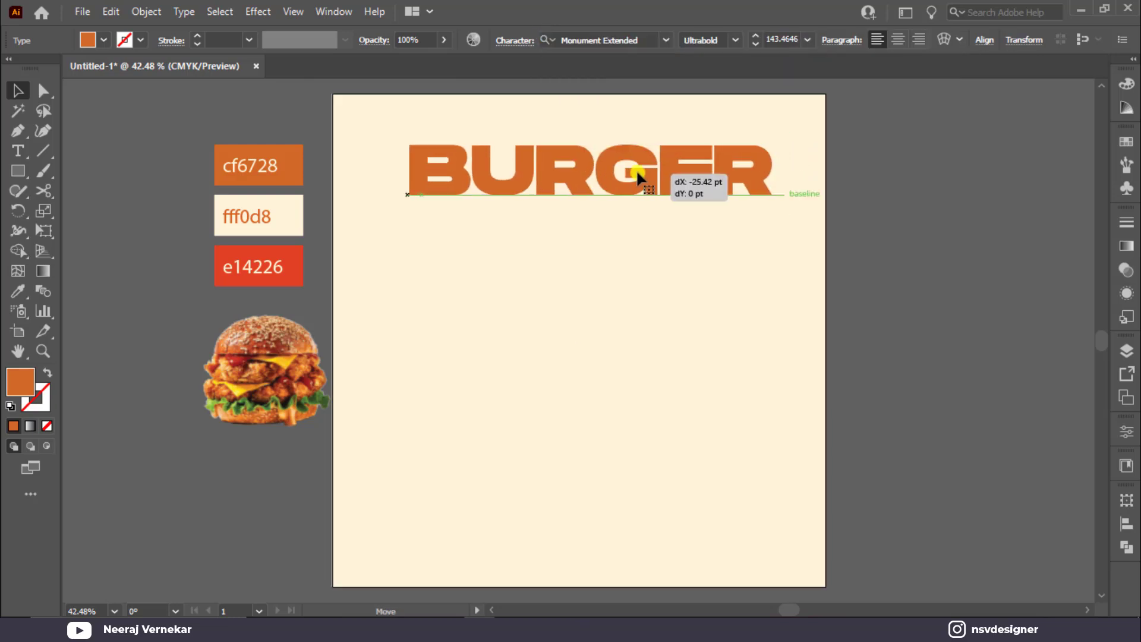
{"action": "left_click", "coordinate": [984, 40]}
{"action": "left_click", "coordinate": [838, 87]}
Duplicate the BURGER text straight down and repeat the duplication to build six evenly spaced lines.
{"action": "left_click_drag", "start_coordinate": [719, 190], "coordinate": [719, 262]}
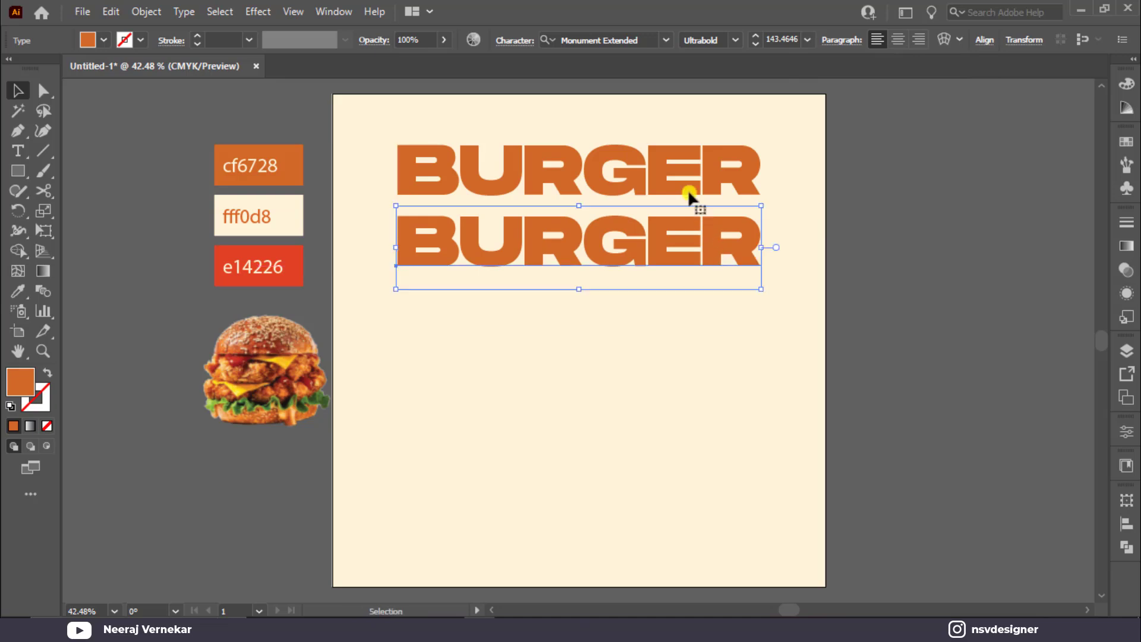
{"action": "left_click", "coordinate": [680, 173], "text": "shift"}
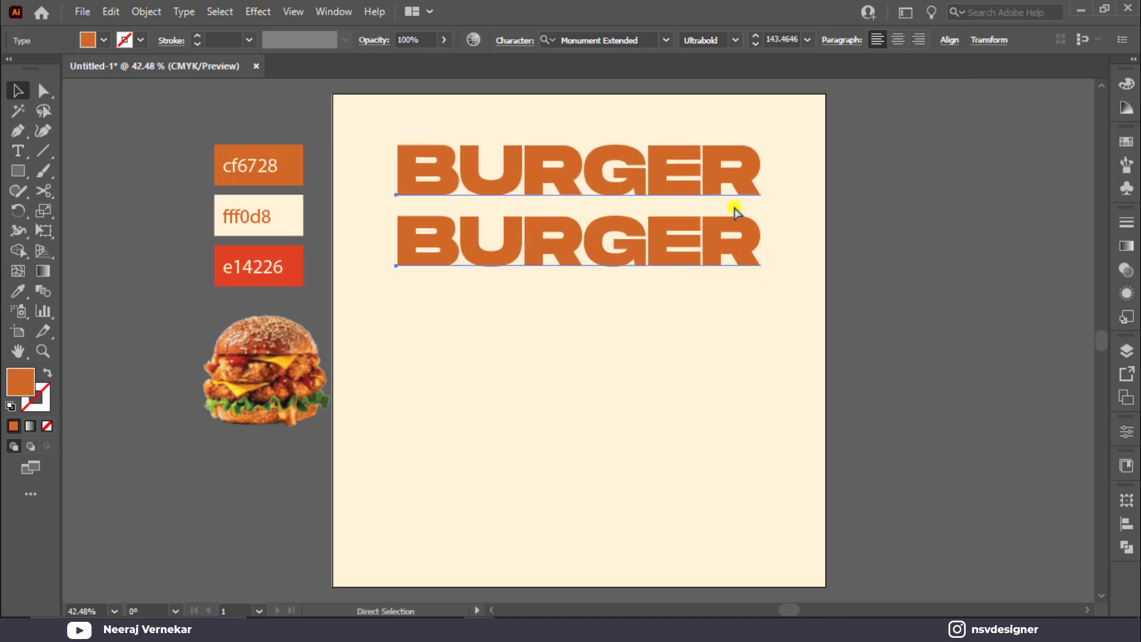
{"action": "left_click", "coordinate": [743, 265]}
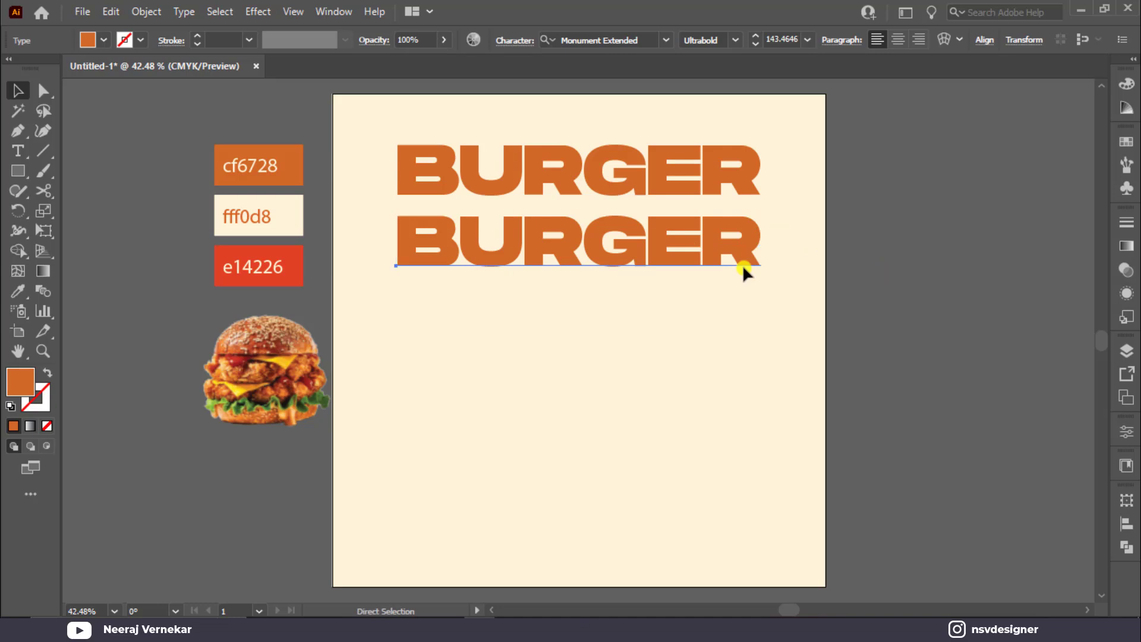
{"action": "key", "text": "ctrl+d"}
{"action": "key", "text": "ctrl+d"}
{"action": "key", "text": "ctrl+d"}
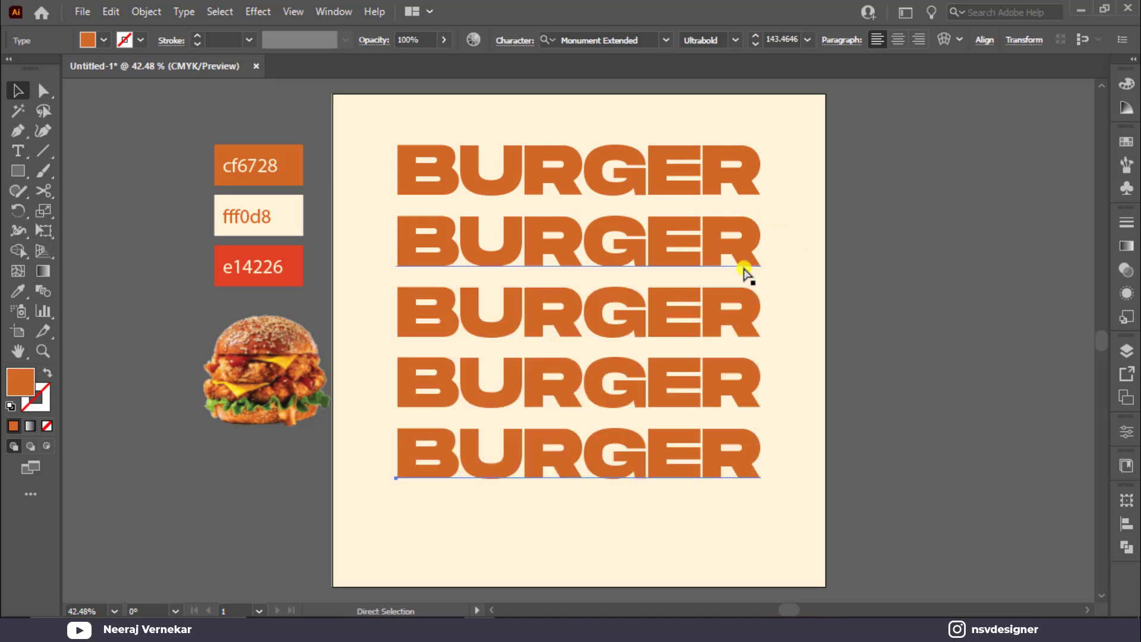
{"action": "key", "text": "ctrl+d"}
Select all six BURGER lines, shift them up within the artboard and group them.
{"action": "left_click", "coordinate": [725, 191]}
{"action": "left_click", "coordinate": [731, 262], "text": "shift"}
{"action": "left_click", "coordinate": [724, 345], "text": "shift"}
{"action": "left_click", "coordinate": [720, 381], "text": "shift"}
{"action": "left_click", "coordinate": [708, 458], "text": "shift"}
{"action": "left_click", "coordinate": [710, 523], "text": "shift"}
{"action": "left_click_drag", "start_coordinate": [714, 476], "coordinate": [727, 425]}
{"action": "key", "text": "ctrl+g"}
Center the text group horizontally and vertically on the artboard, and ungroup it.
{"action": "left_click", "coordinate": [984, 41]}
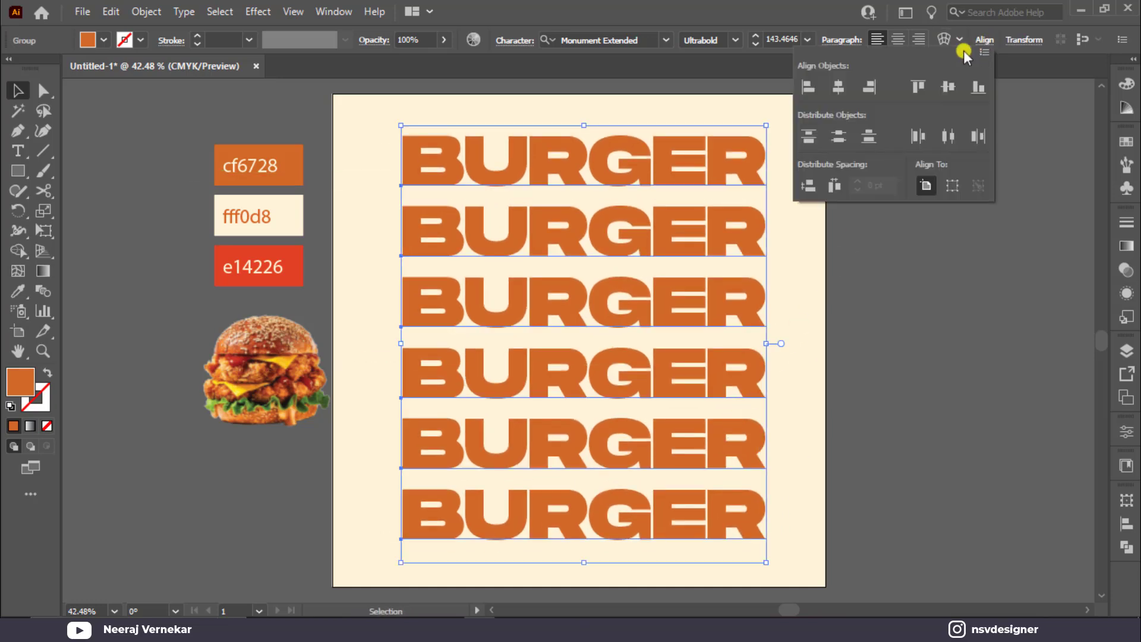
{"action": "left_click", "coordinate": [839, 87]}
{"action": "left_click", "coordinate": [948, 87]}
{"action": "right_click", "coordinate": [689, 297]}
{"action": "left_click", "coordinate": [740, 441]}
{"action": "left_click", "coordinate": [871, 407]}
Swap fill and stroke on the second, fourth and sixth BURGER lines to turn them into orange outlines.
{"action": "left_click", "coordinate": [739, 244]}
{"action": "left_click", "coordinate": [728, 390], "text": "shift"}
{"action": "left_click", "coordinate": [702, 509], "text": "shift"}
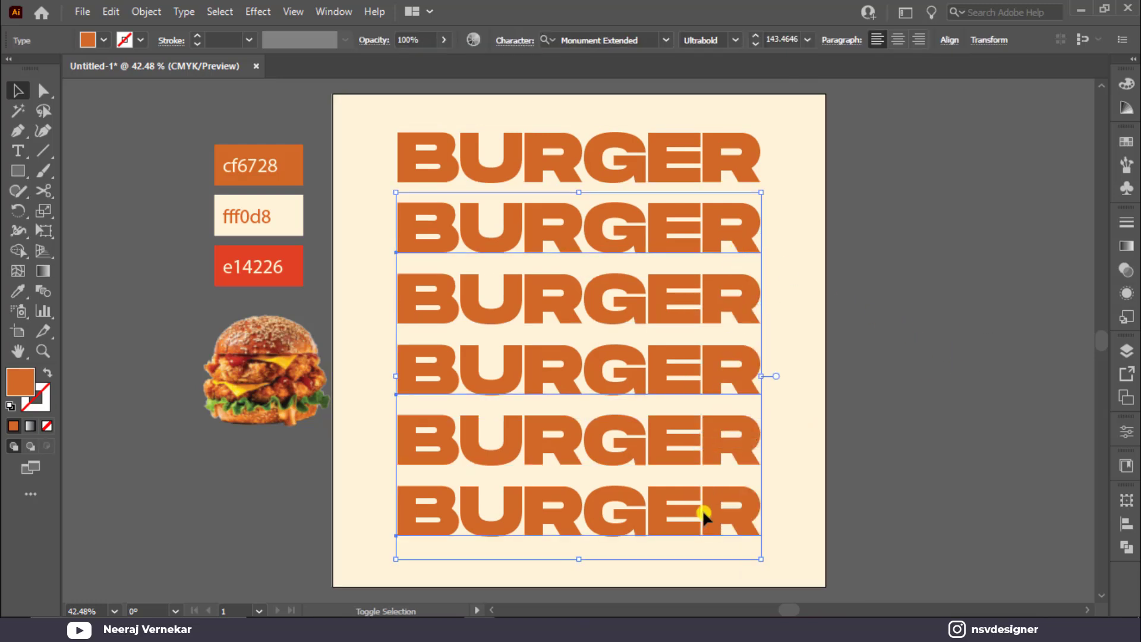
{"action": "key", "text": "shift+x"}
{"action": "left_click", "coordinate": [926, 350]}
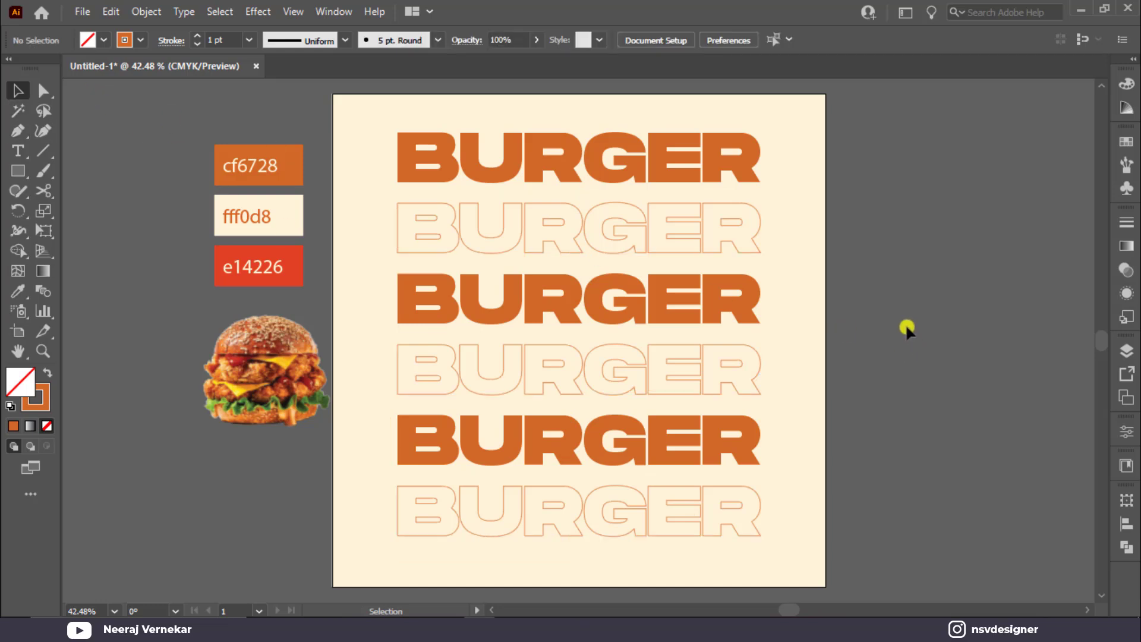
Lock the cream background and slightly narrow all six BURGER lines about their center.
{"action": "left_click", "coordinate": [599, 486]}
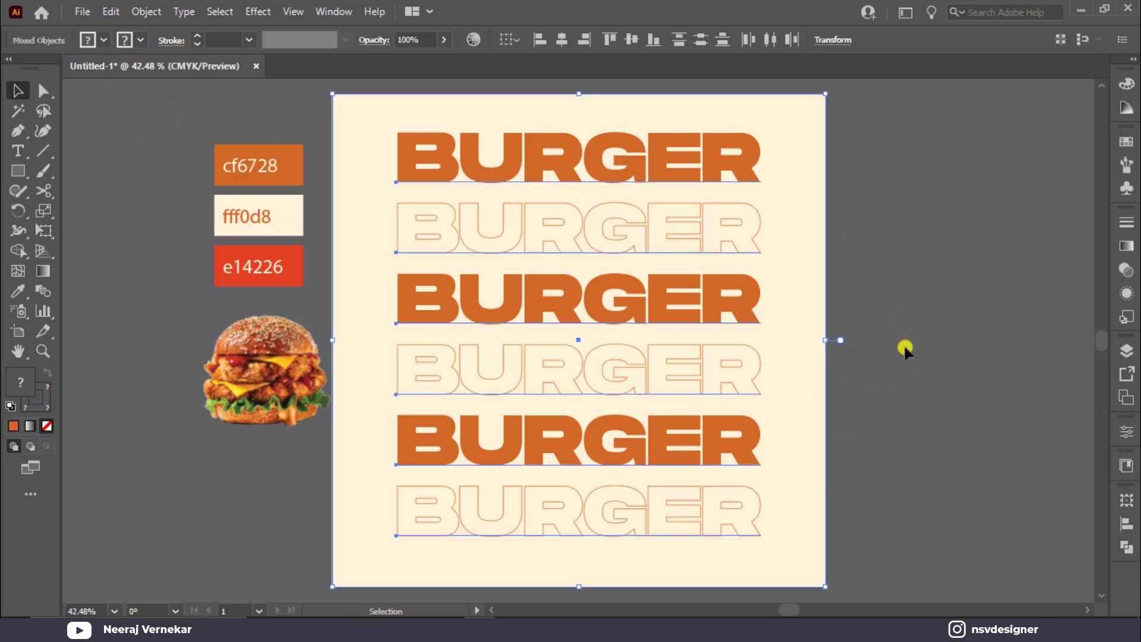
{"action": "key", "text": "ctrl+2"}
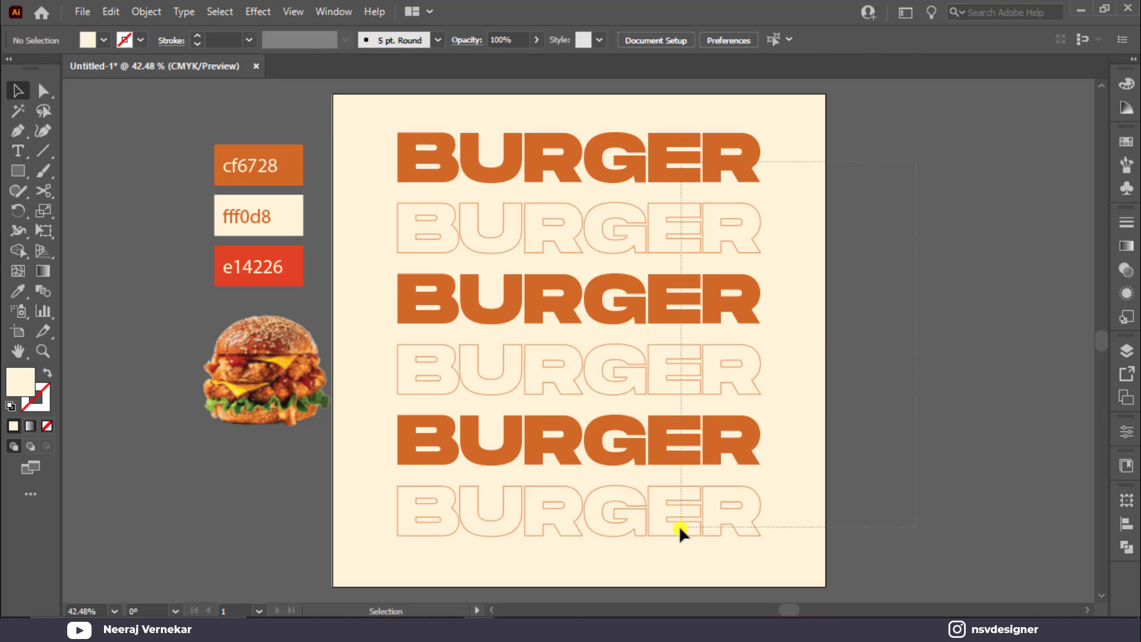
{"action": "key", "text": "ctrl+a"}
{"action": "left_click_drag", "start_coordinate": [762, 340], "coordinate": [755, 343]}
{"action": "left_click", "coordinate": [861, 343]}
Unlock the cream background and shrink an in-place copy of it about its center so its edges cross the first and last text lines.
{"action": "key", "text": "ctrl+alt+2"}
{"action": "left_click", "coordinate": [888, 215]}
{"action": "key", "text": "a"}
{"action": "left_click", "coordinate": [793, 250]}
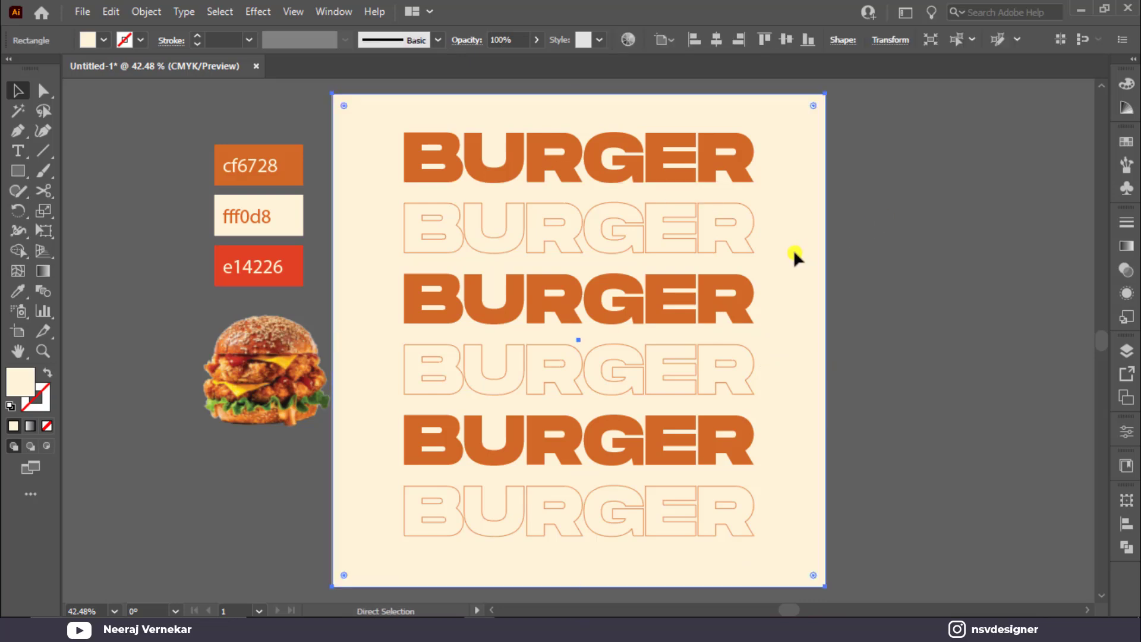
{"action": "key", "text": "v"}
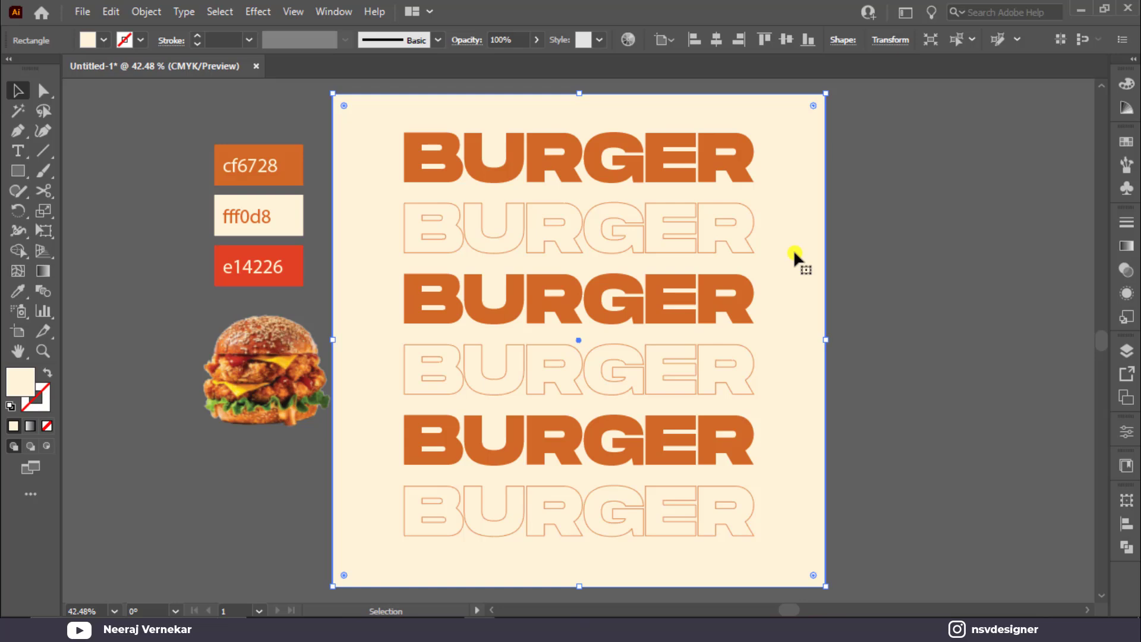
{"action": "left_click_drag", "start_coordinate": [825, 94], "coordinate": [795, 153]}
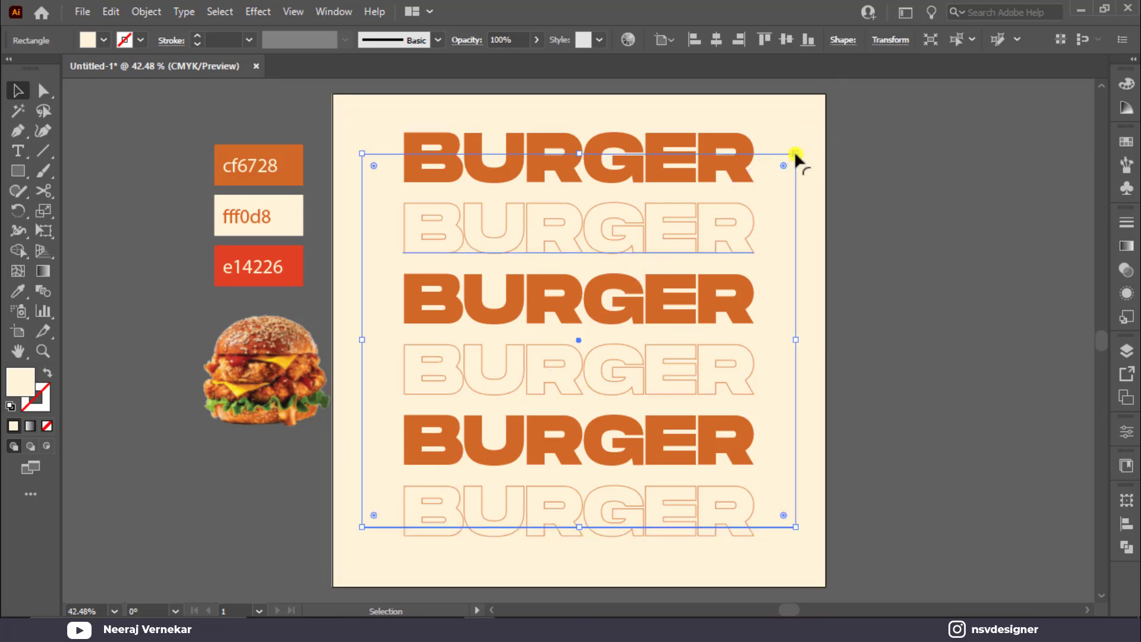
Color the smaller rectangle with the cf6728 orange and swap its fill to the stroke, leaving a 1 pt outline.
{"action": "key", "text": "i"}
{"action": "left_click", "coordinate": [300, 179]}
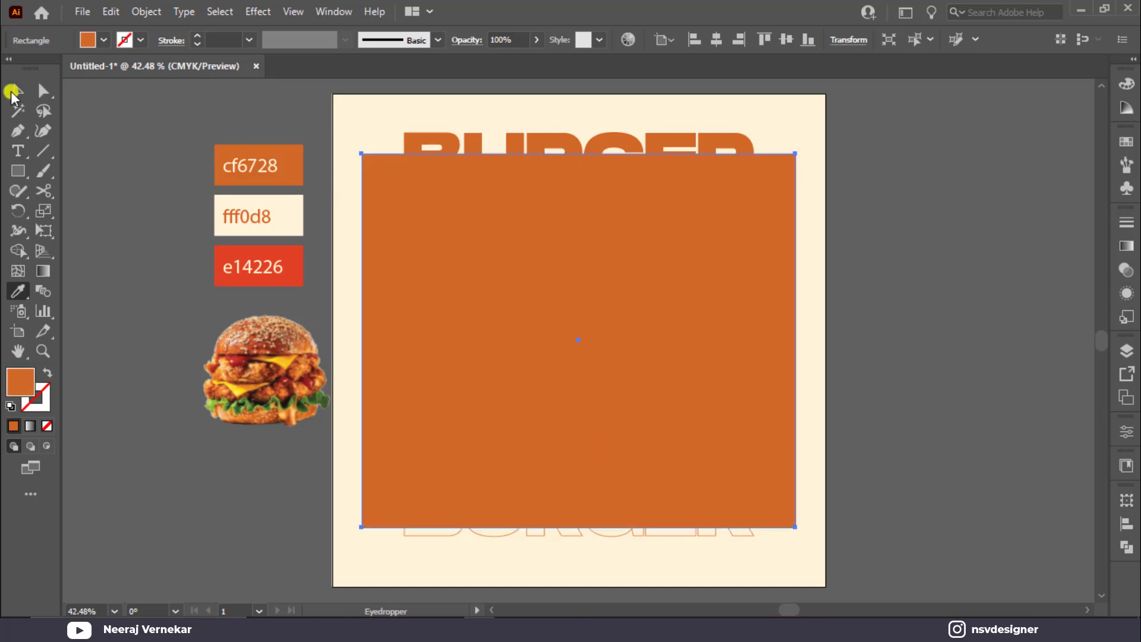
{"action": "left_click", "coordinate": [14, 92]}
{"action": "key", "text": "shift+x"}
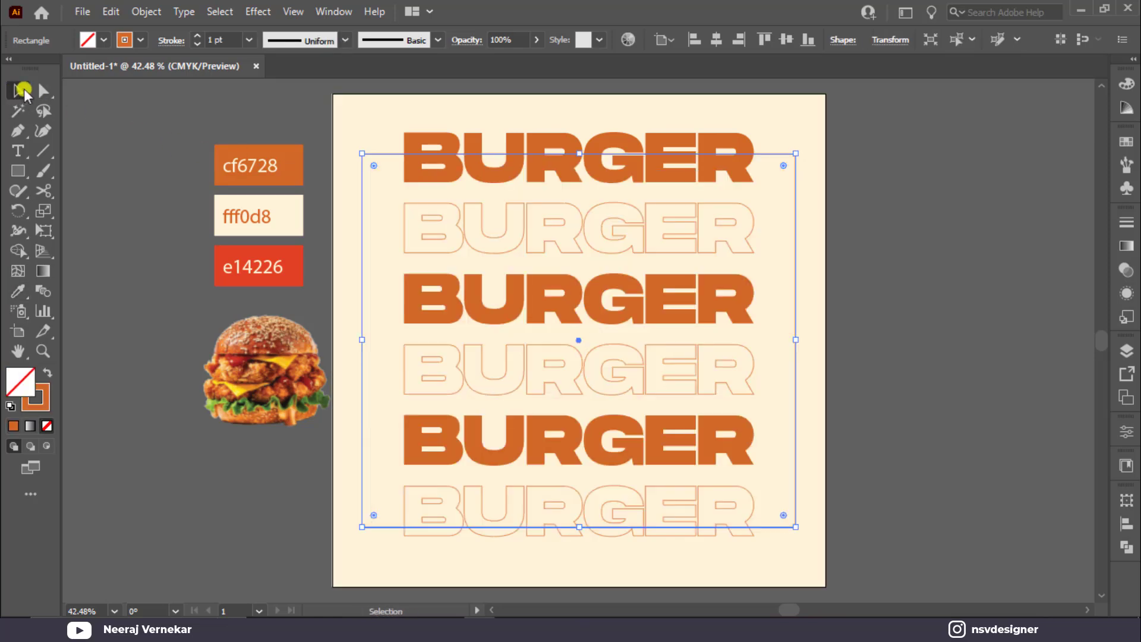
Set the frame rectangle's stroke to 3 pt and raise its bottom edge to the middle of the last BURGER line.
{"action": "left_click", "coordinate": [249, 39]}
{"action": "left_click", "coordinate": [271, 175]}
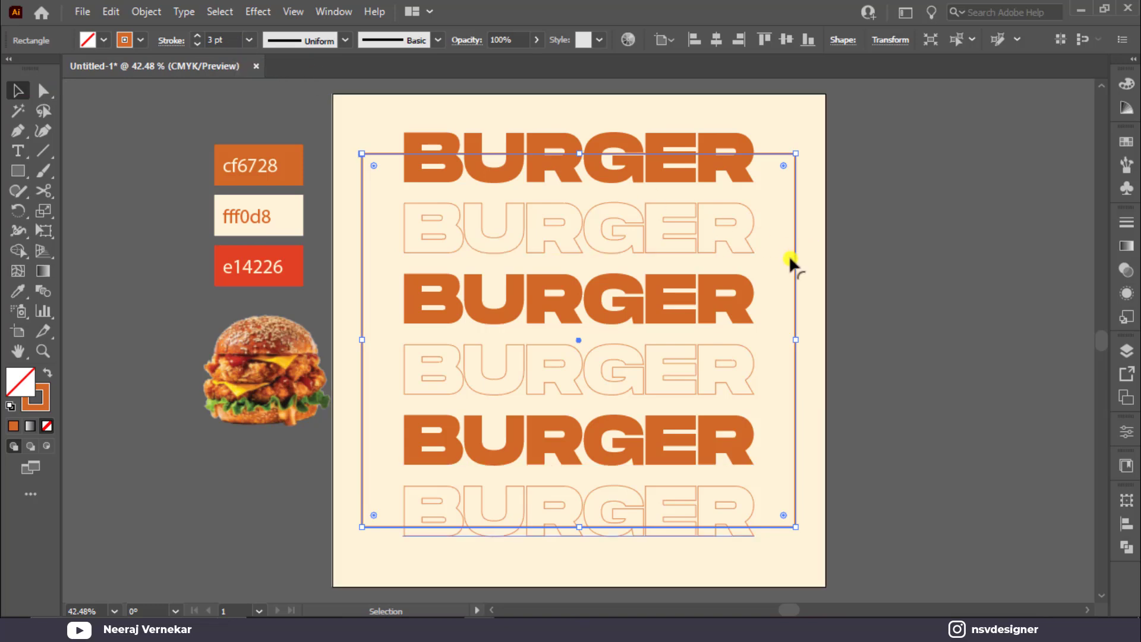
{"action": "left_click_drag", "start_coordinate": [580, 526], "coordinate": [577, 509]}
{"action": "left_click_drag", "start_coordinate": [579, 154], "coordinate": [576, 154]}
{"action": "left_click", "coordinate": [808, 306]}
{"action": "left_click", "coordinate": [807, 303]}
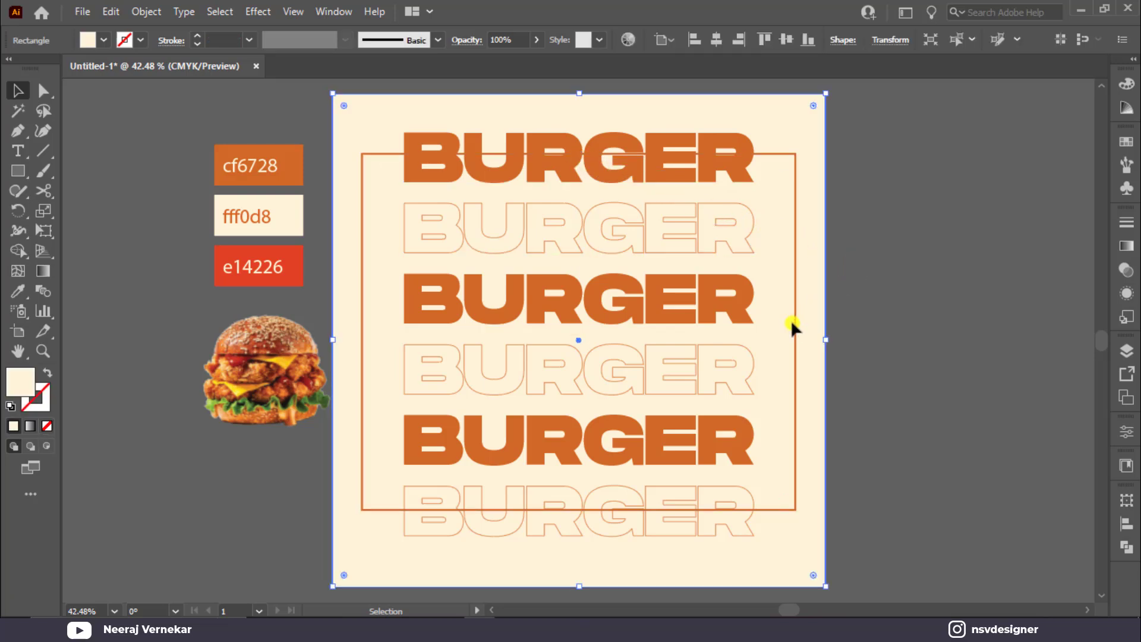
Cut the frame with the Scissors tool just outside both ends of the first and last BURGER lines.
{"action": "left_click", "coordinate": [48, 190]}
{"action": "left_click", "coordinate": [395, 153]}
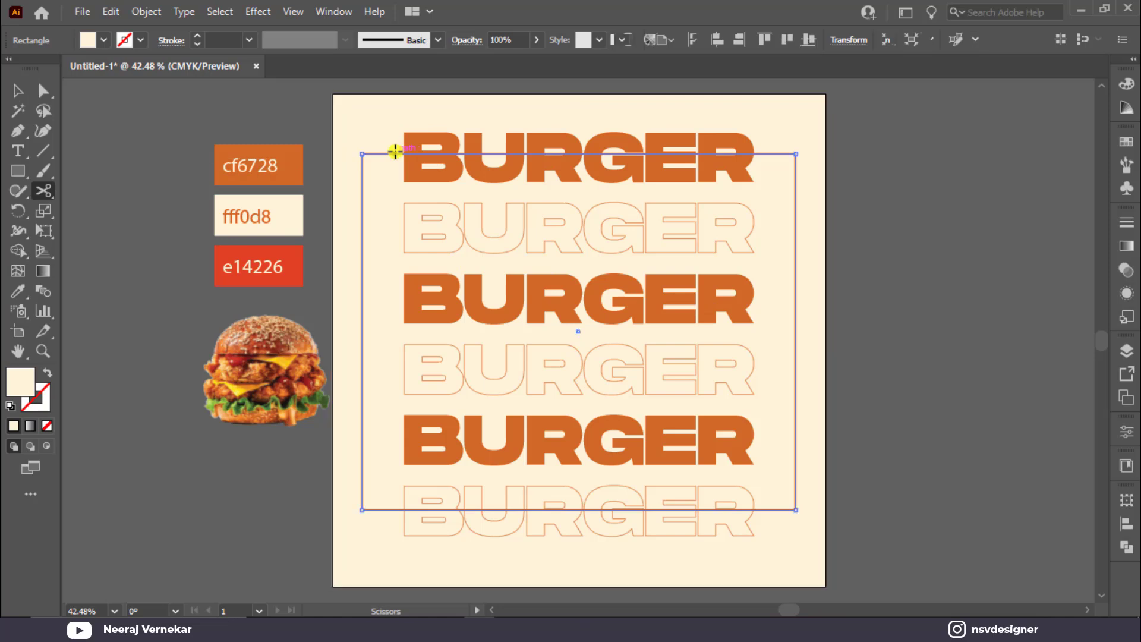
{"action": "left_click", "coordinate": [395, 510]}
{"action": "left_click", "coordinate": [762, 510]}
{"action": "left_click", "coordinate": [761, 150]}
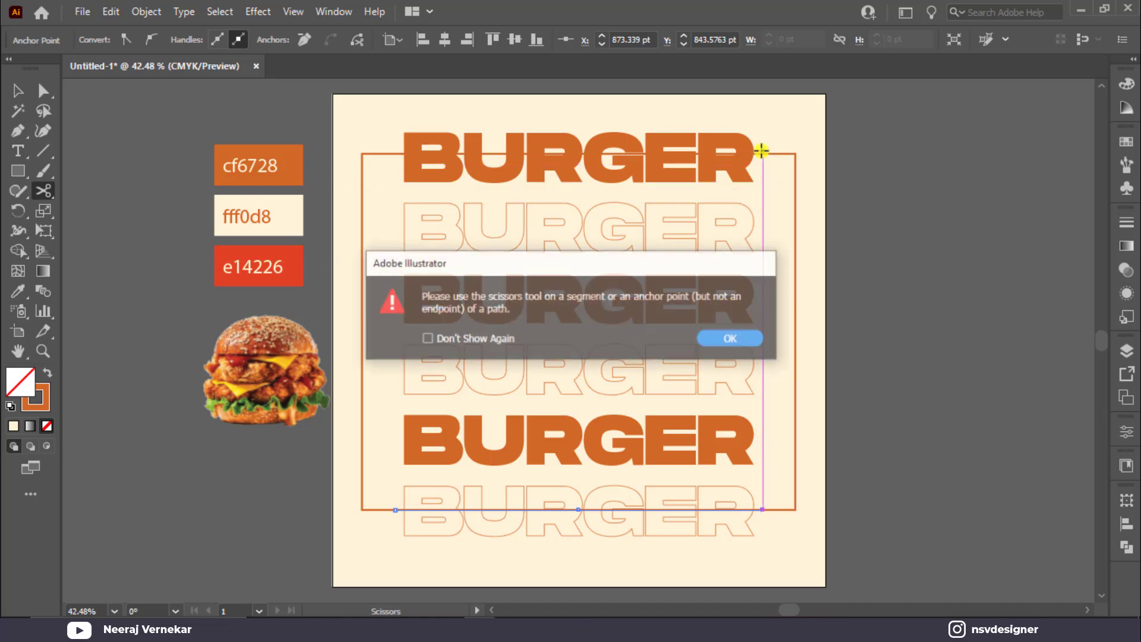
{"action": "key", "text": "Return"}
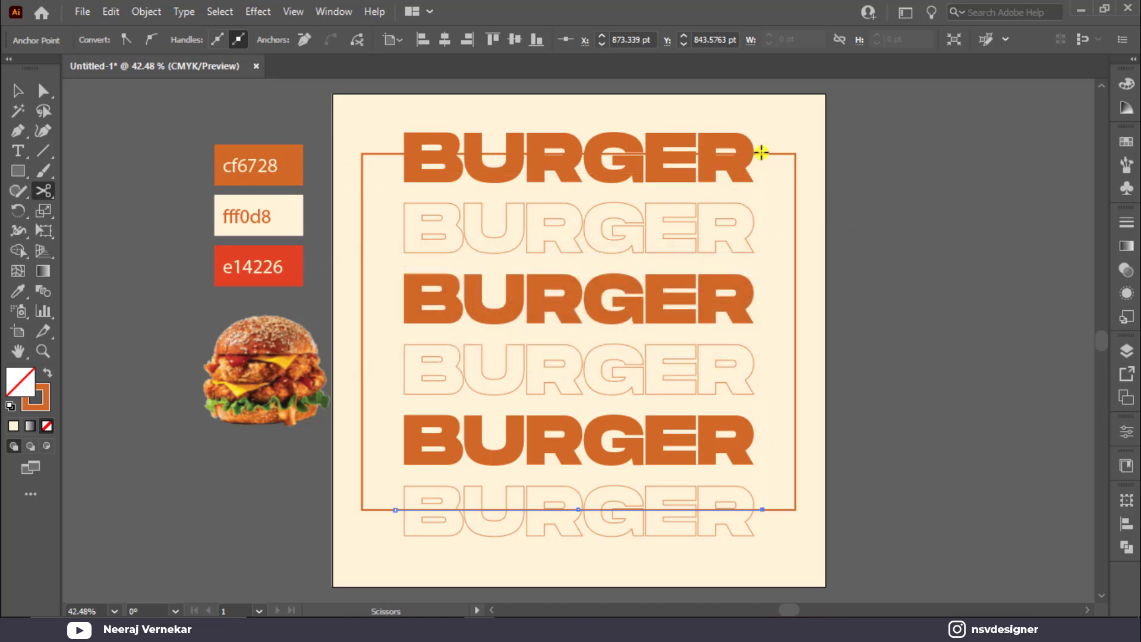
{"action": "left_click", "coordinate": [762, 154]}
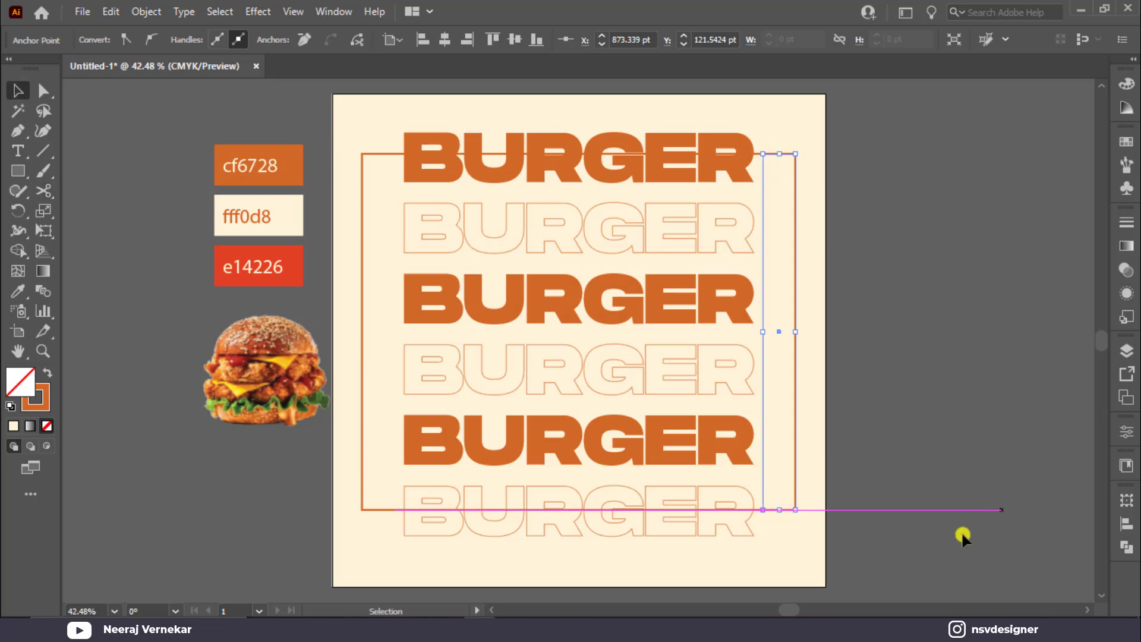
{"action": "key", "text": "v"}
{"action": "left_click", "coordinate": [902, 533]}
{"action": "left_click", "coordinate": [663, 509]}
{"action": "key", "text": "Delete"}
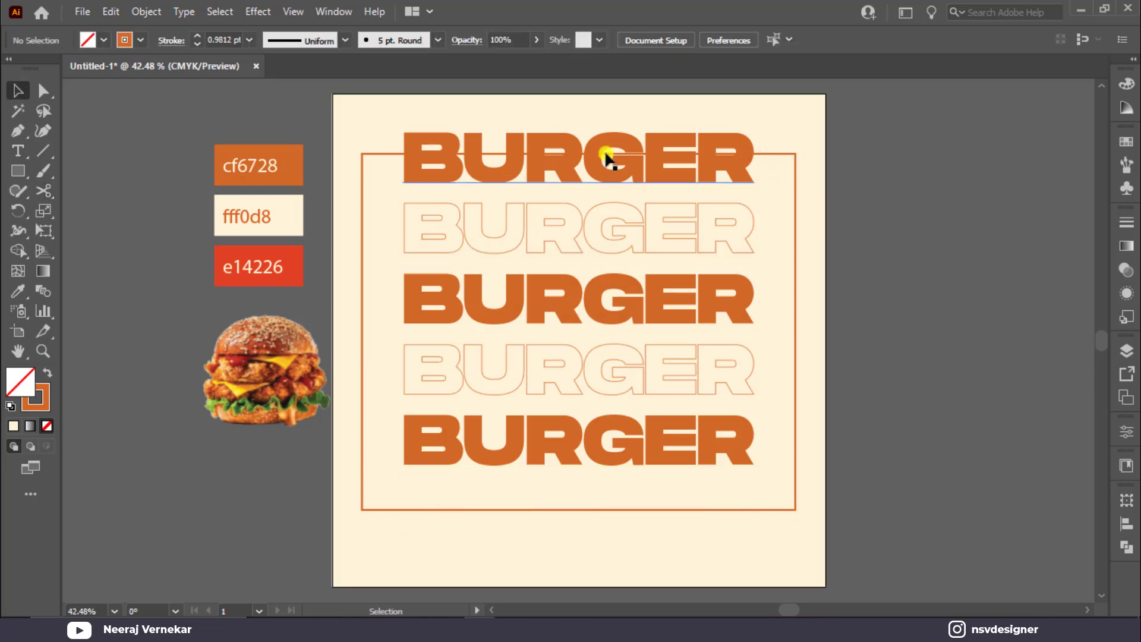
{"action": "left_click", "coordinate": [609, 158]}
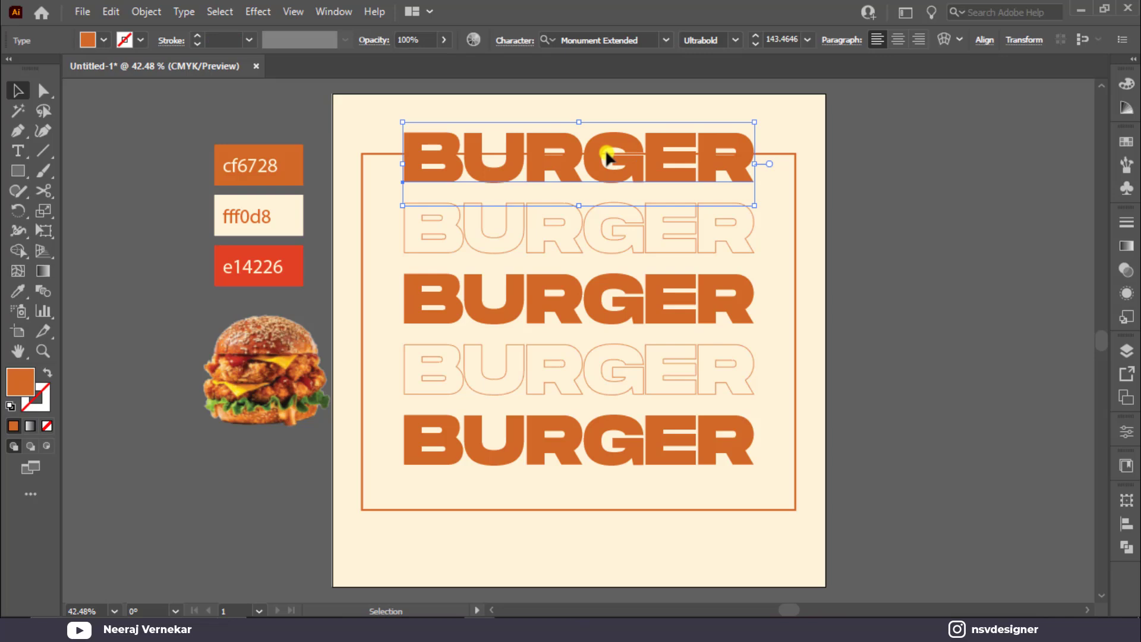
{"action": "left_click", "coordinate": [394, 146]}
{"action": "left_click", "coordinate": [395, 153]}
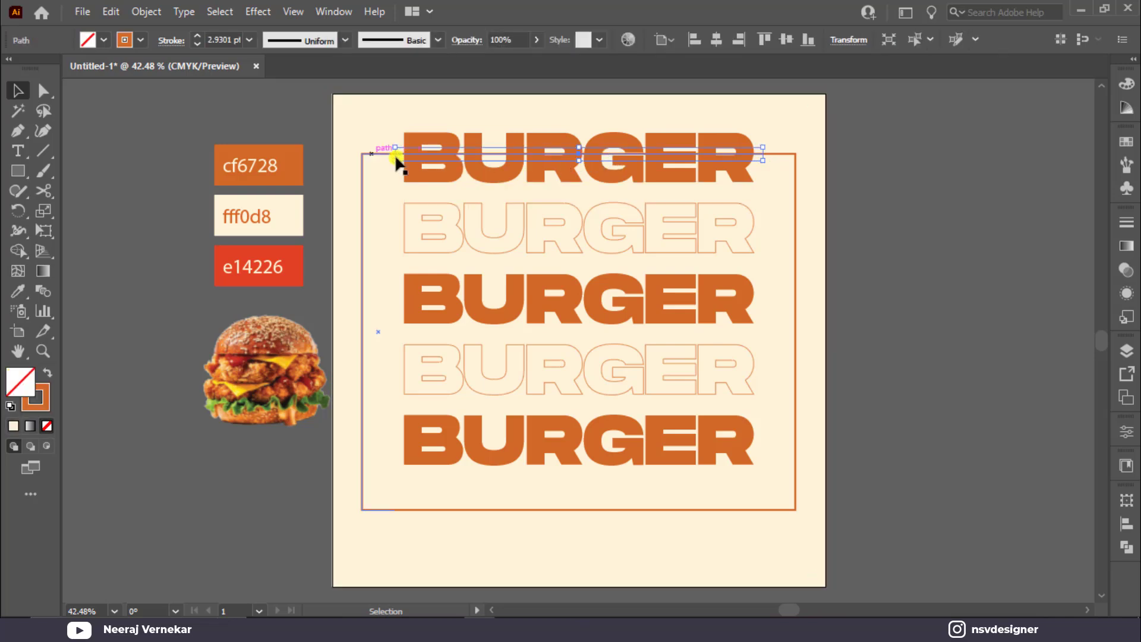
{"action": "key", "text": "Delete"}
{"action": "key", "text": "ctrl+z"}
{"action": "key", "text": "ctrl+z"}
{"action": "left_click", "coordinate": [950, 512]}
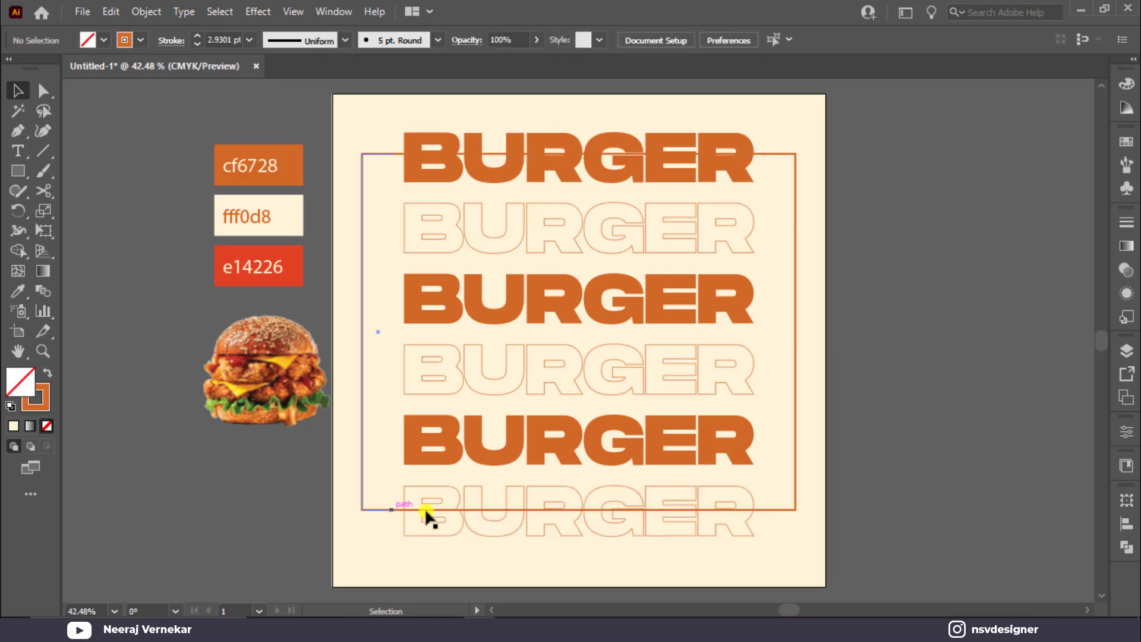
Delete the two cut frame segments that run through the first and last BURGER lines.
{"action": "left_click", "coordinate": [394, 508]}
{"action": "key", "text": "Delete"}
{"action": "left_click", "coordinate": [399, 154]}
{"action": "key", "text": "Delete"}
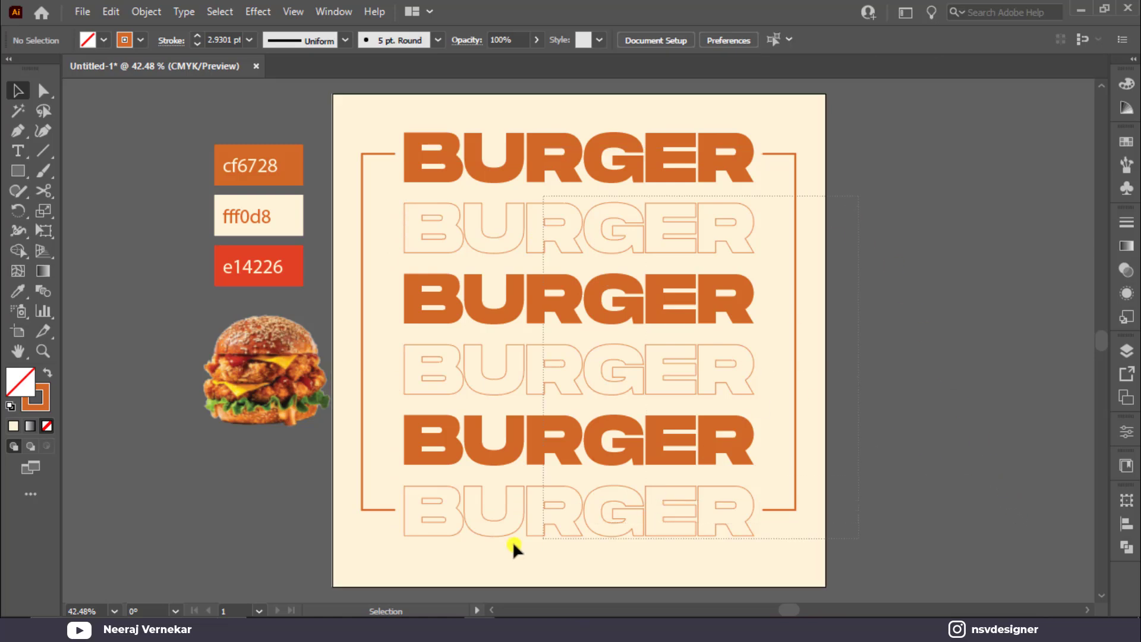
Group the six BURGER lines with the two frame brackets, excluding the background, and center the group vertically on the artboard.
{"action": "key", "text": "ctrl+a"}
{"action": "left_click", "coordinate": [364, 557], "text": "shift"}
{"action": "key", "text": "a"}
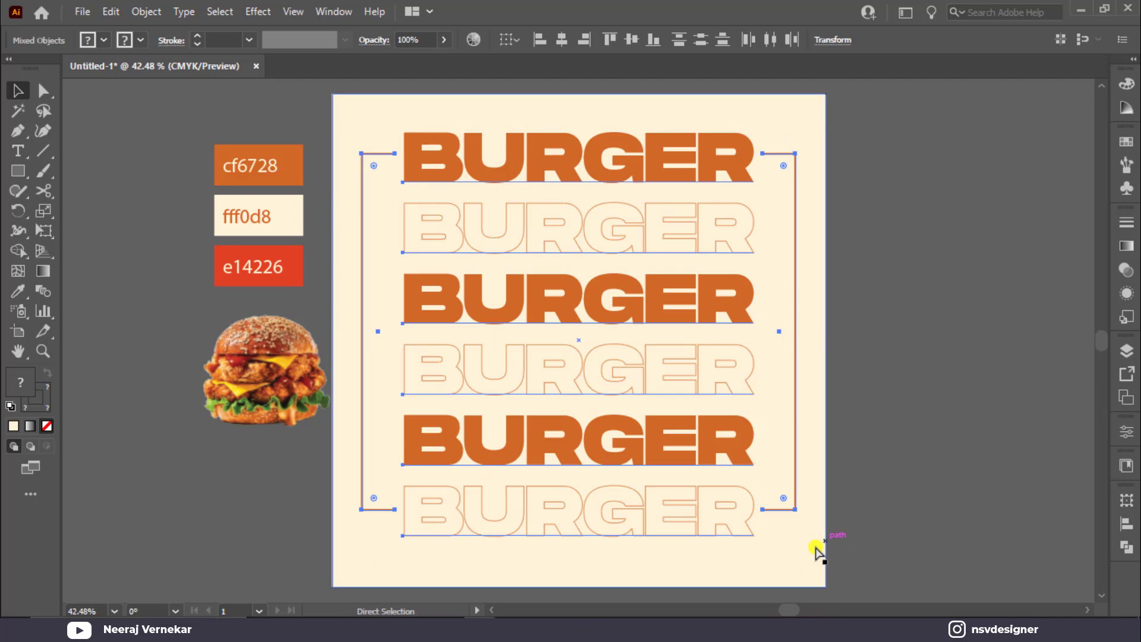
{"action": "key", "text": "ctrl+g"}
{"action": "key", "text": "v"}
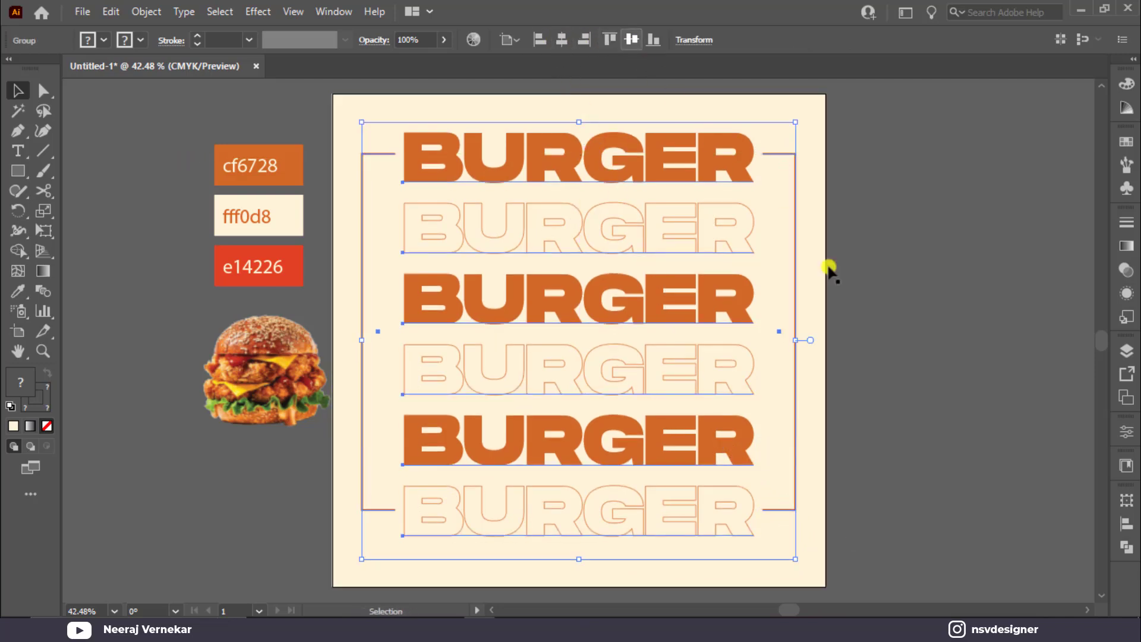
{"action": "left_click", "coordinate": [975, 446]}
Bring the burger image to the front, enlarge it over the middle text lines and center it on the artboard.
{"action": "left_click", "coordinate": [253, 421]}
{"action": "right_click", "coordinate": [248, 416]}
{"action": "mouse_move", "coordinate": [334, 305]}
{"action": "left_click", "coordinate": [455, 310]}
{"action": "left_click_drag", "start_coordinate": [331, 364], "coordinate": [657, 319]}
{"action": "left_click_drag", "start_coordinate": [657, 382], "coordinate": [790, 440]}
{"action": "left_click_drag", "start_coordinate": [636, 380], "coordinate": [628, 389]}
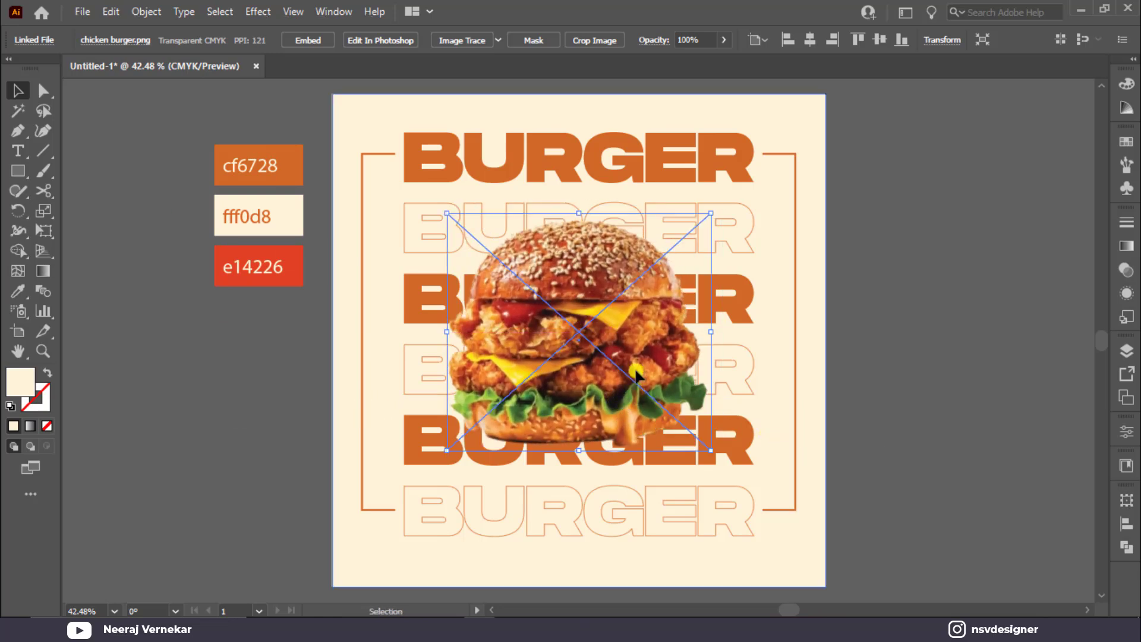
{"action": "left_click", "coordinate": [880, 39]}
{"action": "left_click_drag", "start_coordinate": [715, 457], "coordinate": [729, 469]}
{"action": "left_click", "coordinate": [820, 387]}
Add a Multiply drop shadow to the burger image with a 13 pt X offset and a 15 pt Y offset.
{"action": "left_click", "coordinate": [615, 325]}
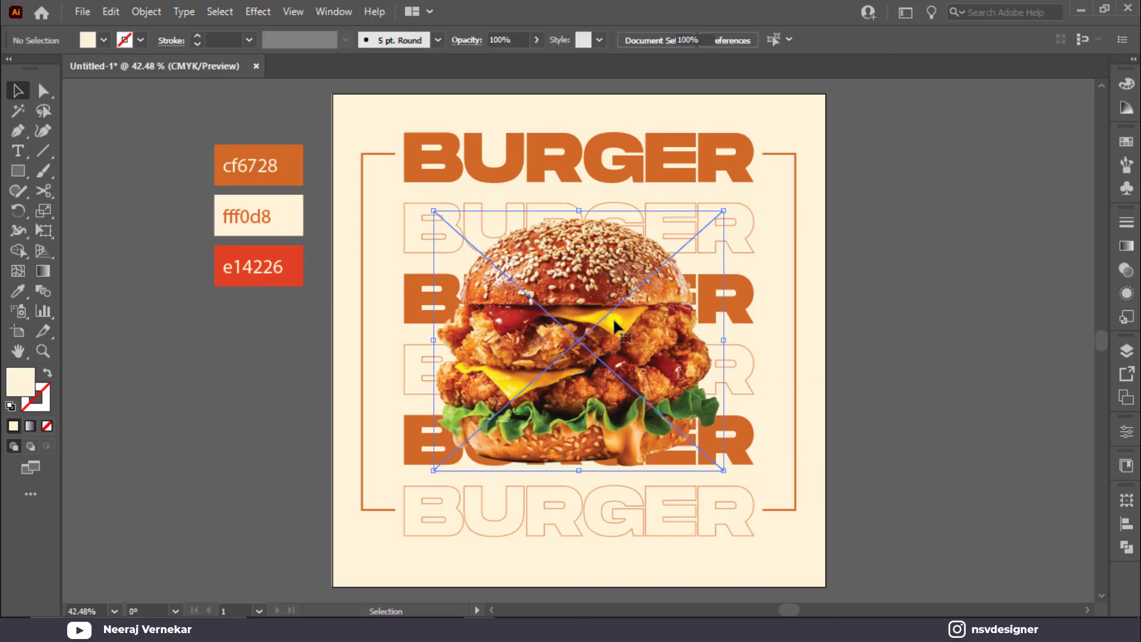
{"action": "left_click", "coordinate": [258, 12]}
{"action": "mouse_move", "coordinate": [319, 200]}
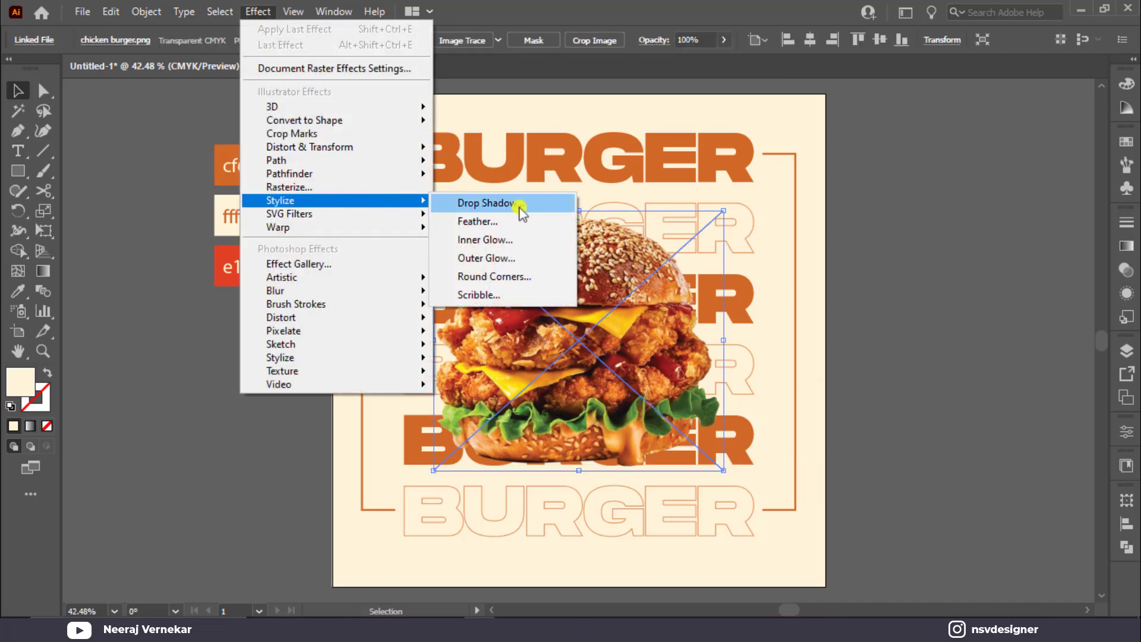
{"action": "left_click", "coordinate": [508, 205]}
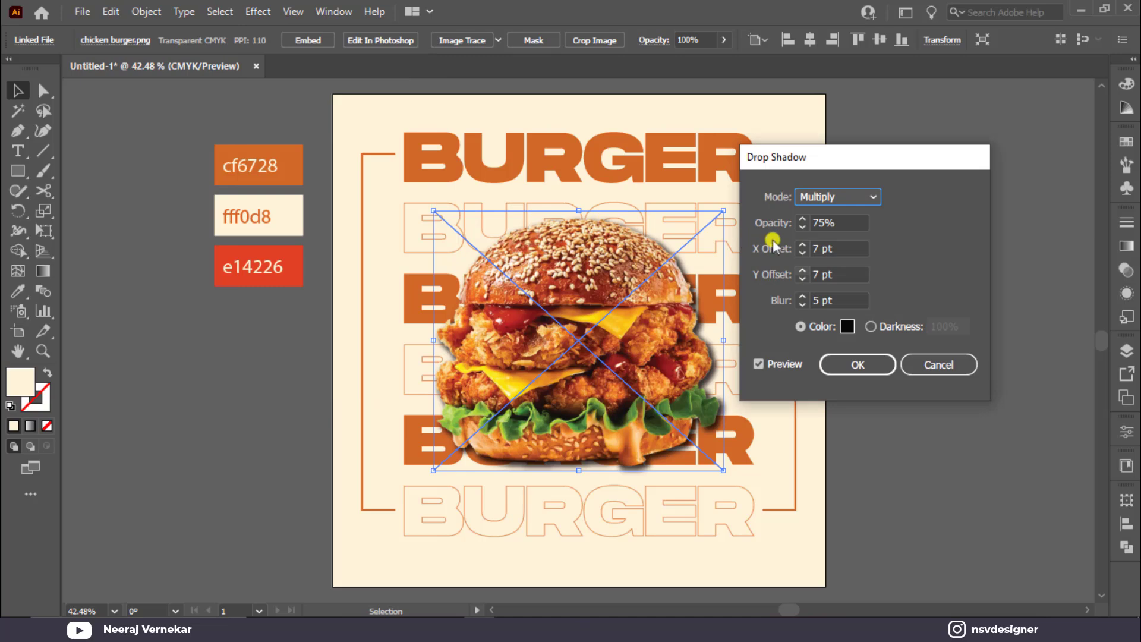
{"action": "left_click", "coordinate": [804, 249]}
{"action": "type", "text": "13"}
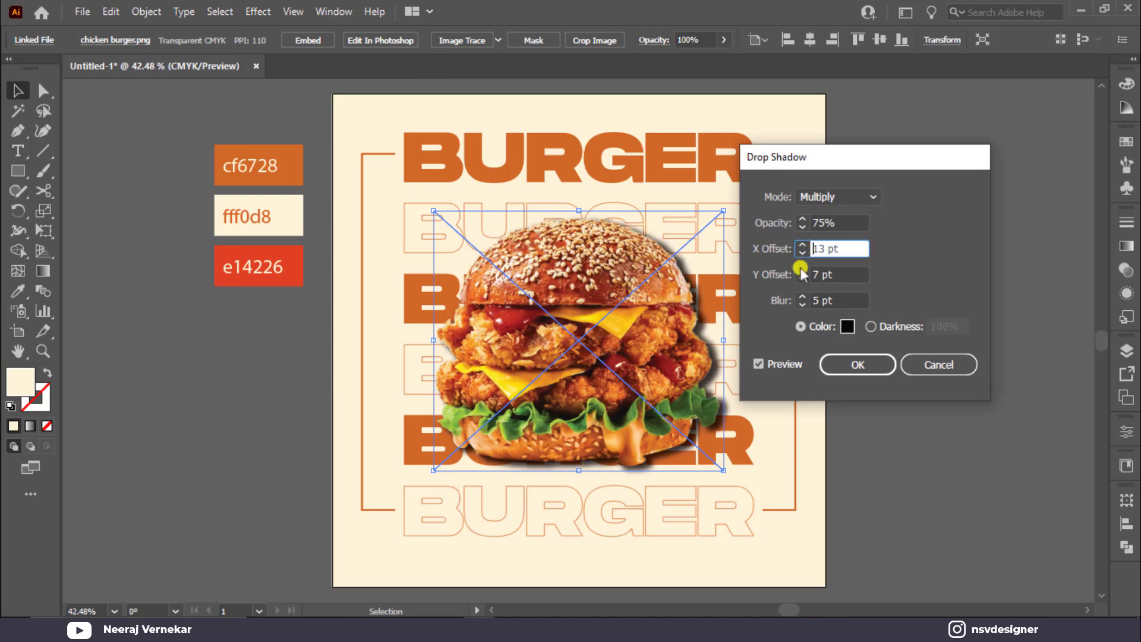
{"action": "left_click", "coordinate": [802, 275]}
{"action": "left_click", "coordinate": [801, 273]}
{"action": "left_click", "coordinate": [802, 272]}
{"action": "left_click", "coordinate": [802, 272]}
{"action": "left_click", "coordinate": [801, 272]}
{"action": "left_click", "coordinate": [801, 272]}
{"action": "left_click", "coordinate": [801, 272]}
{"action": "left_click", "coordinate": [801, 272]}
{"action": "left_click", "coordinate": [801, 272]}
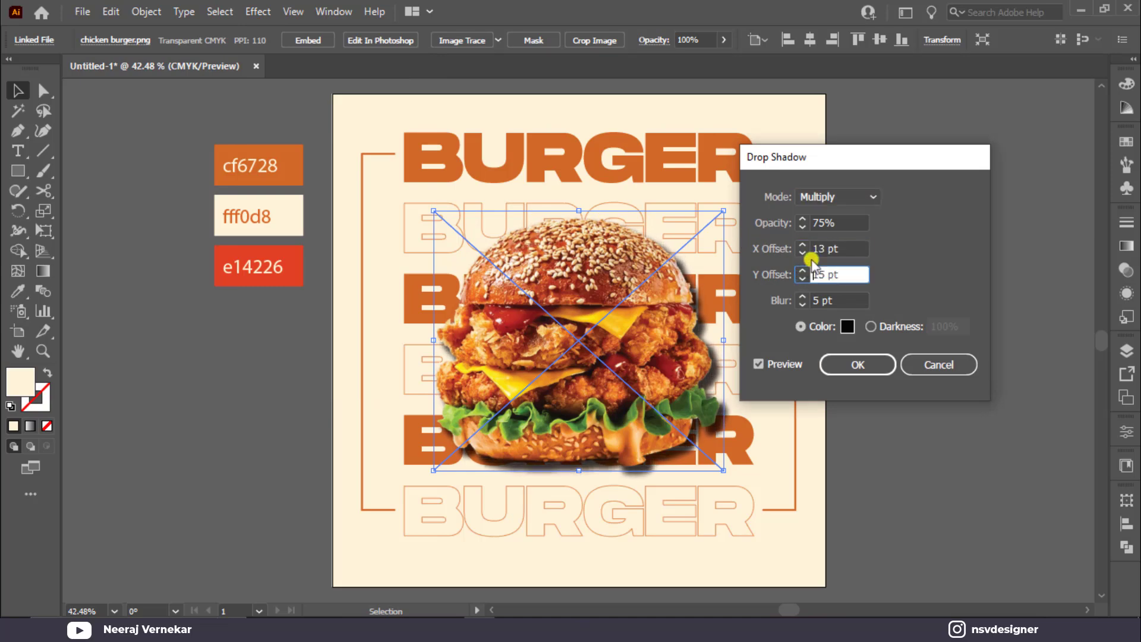
Try a 65% opacity for the burger's drop shadow.
{"action": "left_click_drag", "start_coordinate": [845, 218], "coordinate": [762, 222]}
{"action": "type", "text": "65"}
{"action": "left_click", "coordinate": [800, 326]}
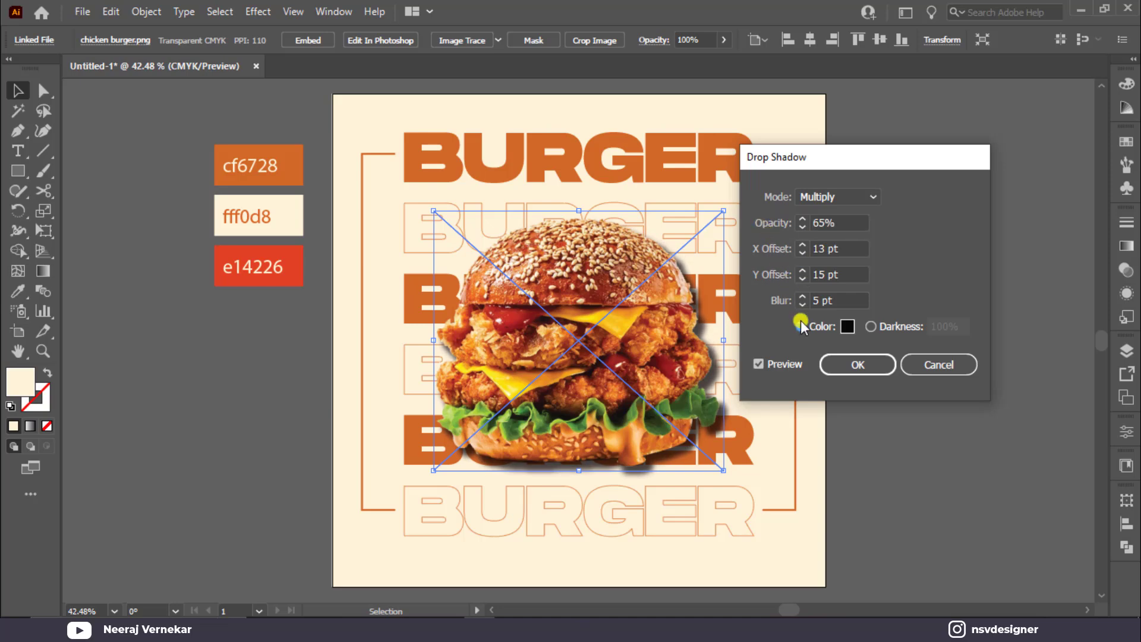
Set the burger shadow's blur to 12 pt and its opacity to 75%, and apply the effect.
{"action": "left_click", "coordinate": [800, 297]}
{"action": "left_click", "coordinate": [800, 297]}
{"action": "left_click", "coordinate": [800, 297]}
{"action": "left_click", "coordinate": [800, 297]}
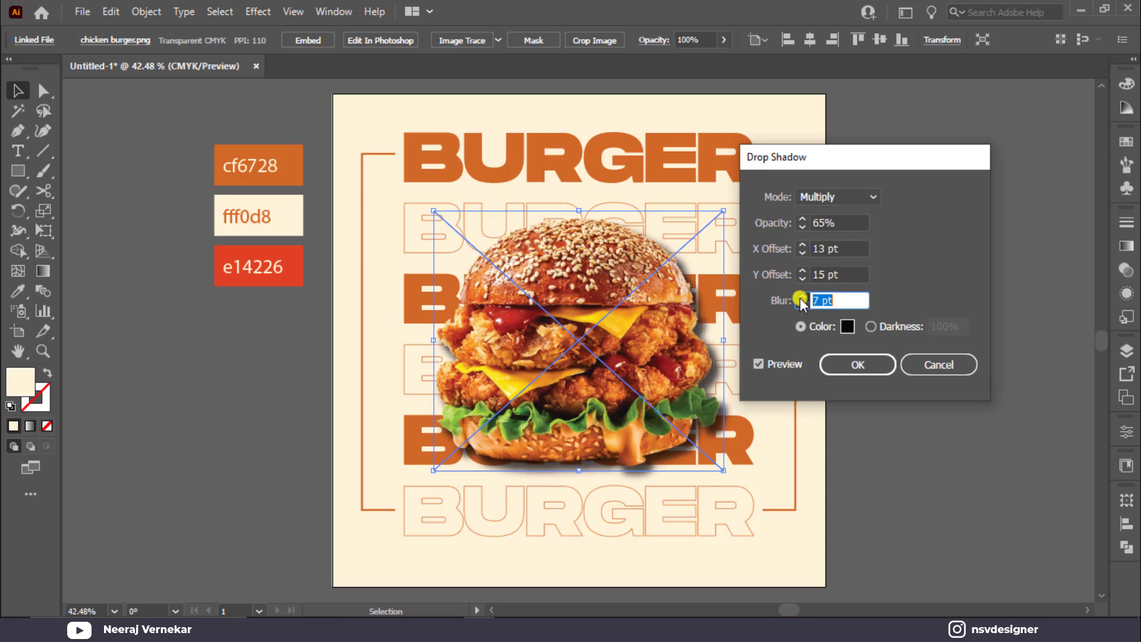
{"action": "left_click", "coordinate": [800, 297]}
{"action": "left_click", "coordinate": [751, 224]}
{"action": "type", "text": "75"}
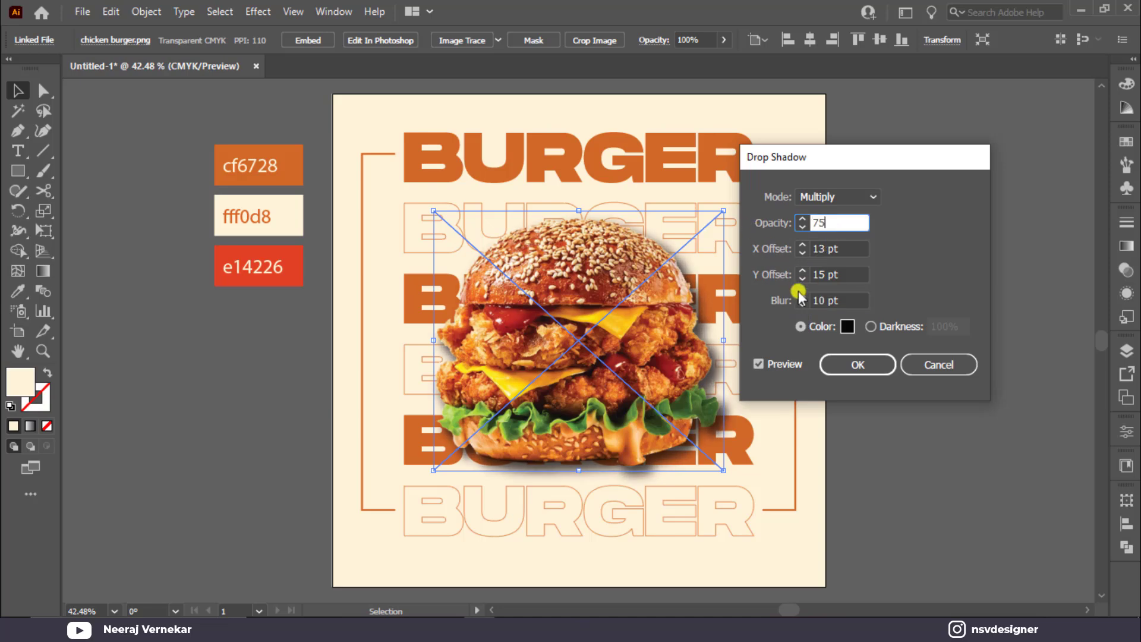
{"action": "left_click", "coordinate": [800, 297]}
{"action": "left_click", "coordinate": [799, 297]}
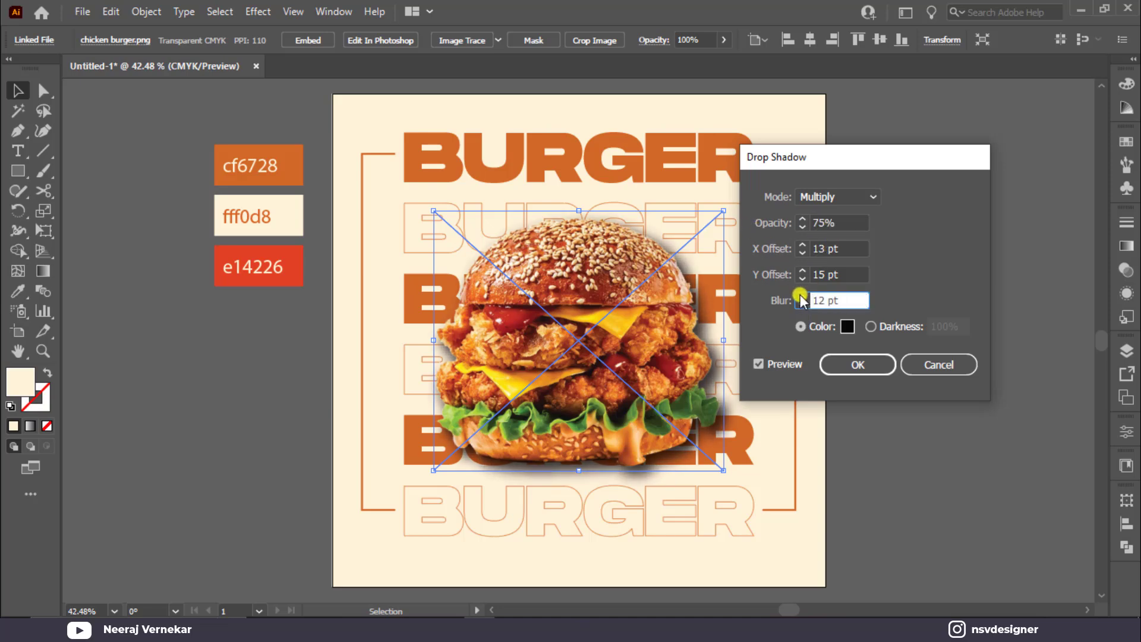
{"action": "left_click", "coordinate": [859, 364]}
{"action": "left_click", "coordinate": [902, 391]}
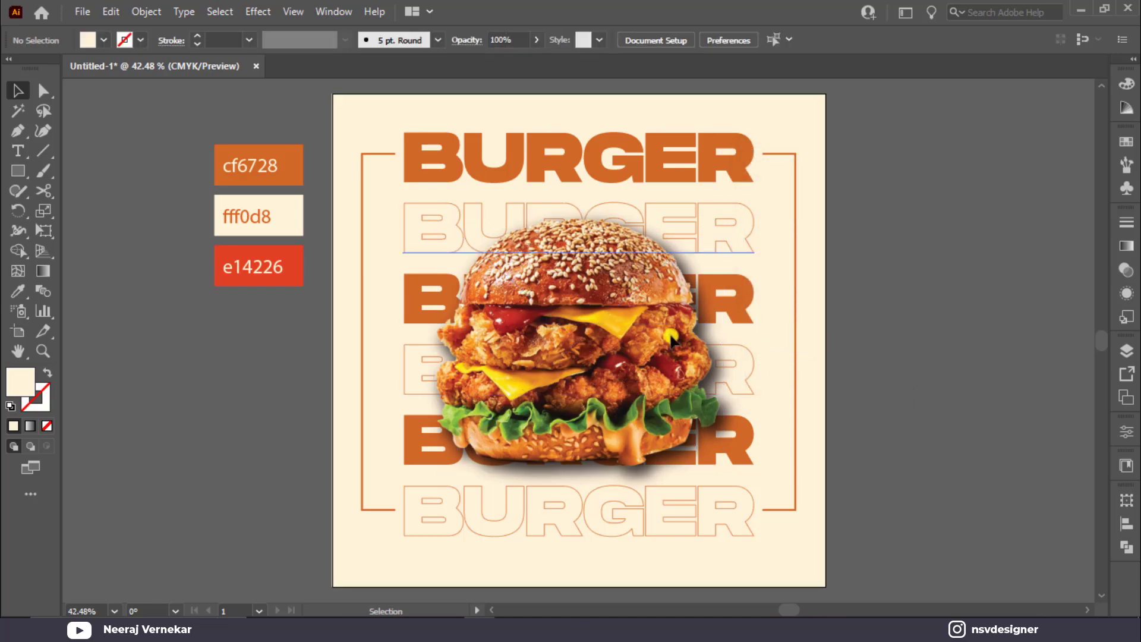
Draw a cream rectangle over the middle letters of the first BURGER line and center it horizontally on the artboard.
{"action": "left_click", "coordinate": [19, 171]}
{"action": "left_click_drag", "start_coordinate": [471, 118], "coordinate": [698, 194]}
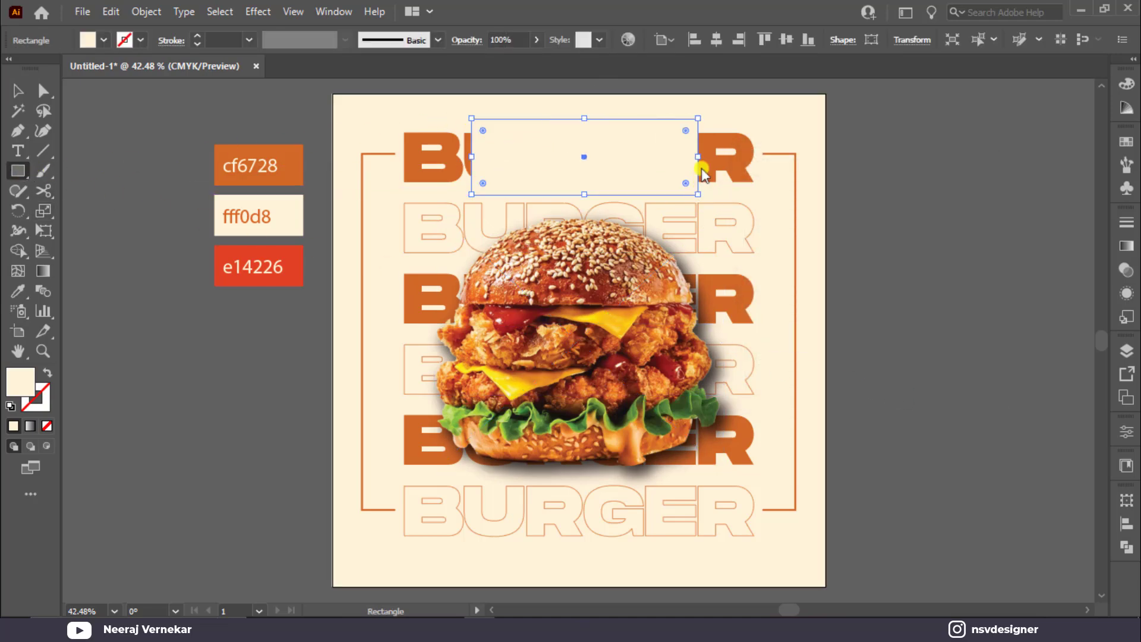
{"action": "left_click", "coordinate": [718, 42]}
{"action": "left_click", "coordinate": [19, 90]}
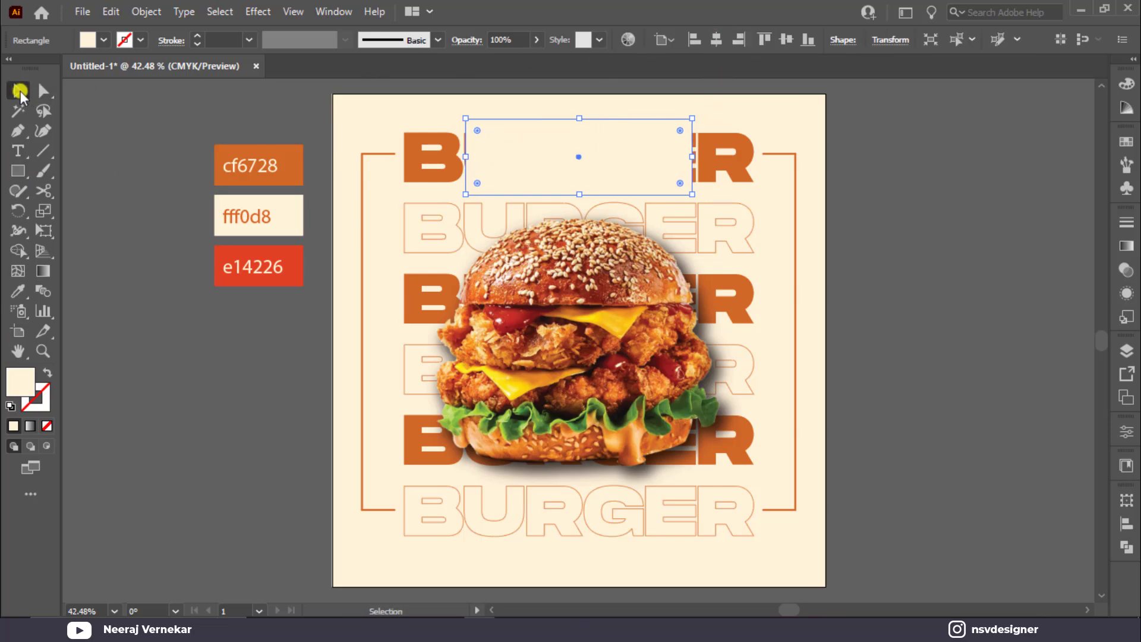
{"action": "left_click", "coordinate": [120, 127]}
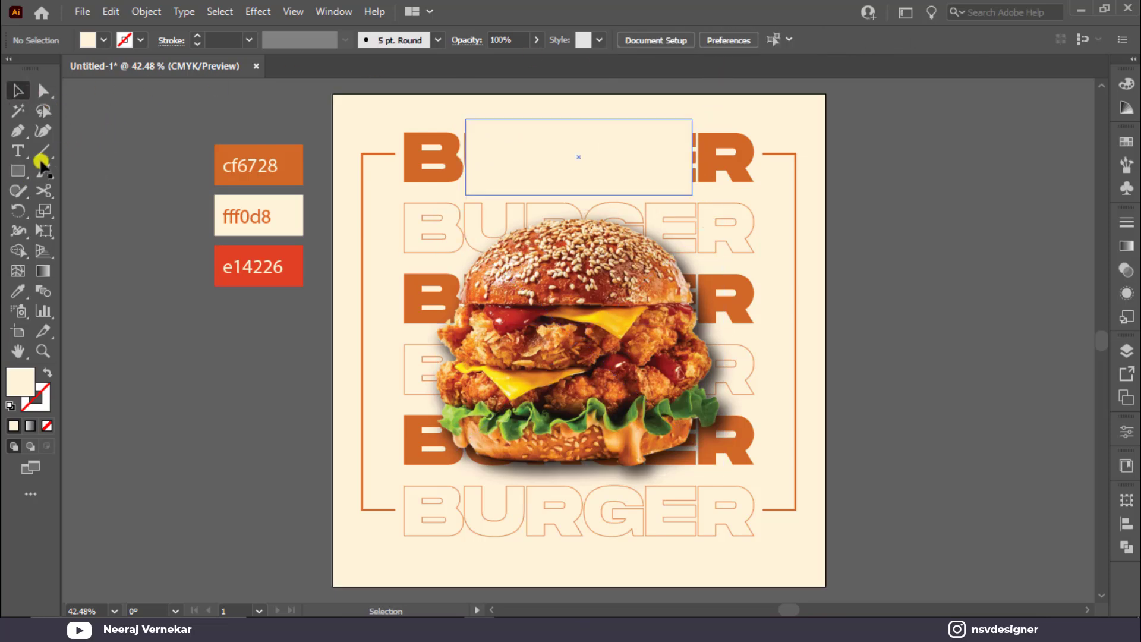
Draw a circle beside the artboard and fill it with a reversed radial gradient, black in the center to white.
{"action": "left_click_drag", "start_coordinate": [18, 172], "coordinate": [62, 208]}
{"action": "left_click_drag", "start_coordinate": [133, 325], "coordinate": [183, 372]}
{"action": "left_click", "coordinate": [1127, 249]}
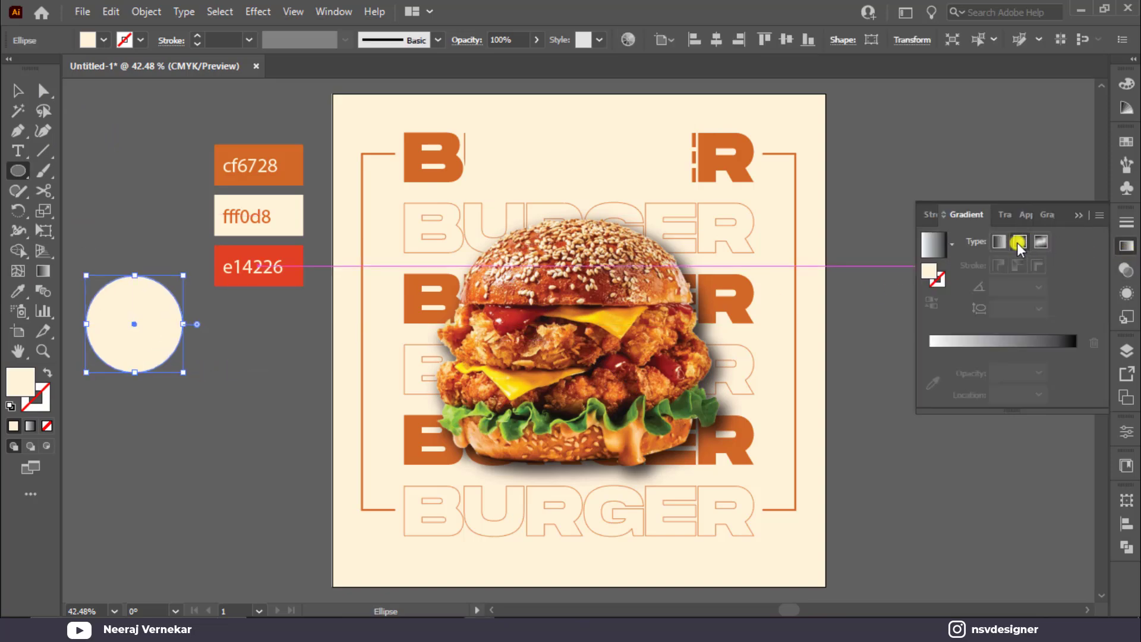
{"action": "left_click", "coordinate": [1018, 242]}
{"action": "left_click", "coordinate": [930, 306]}
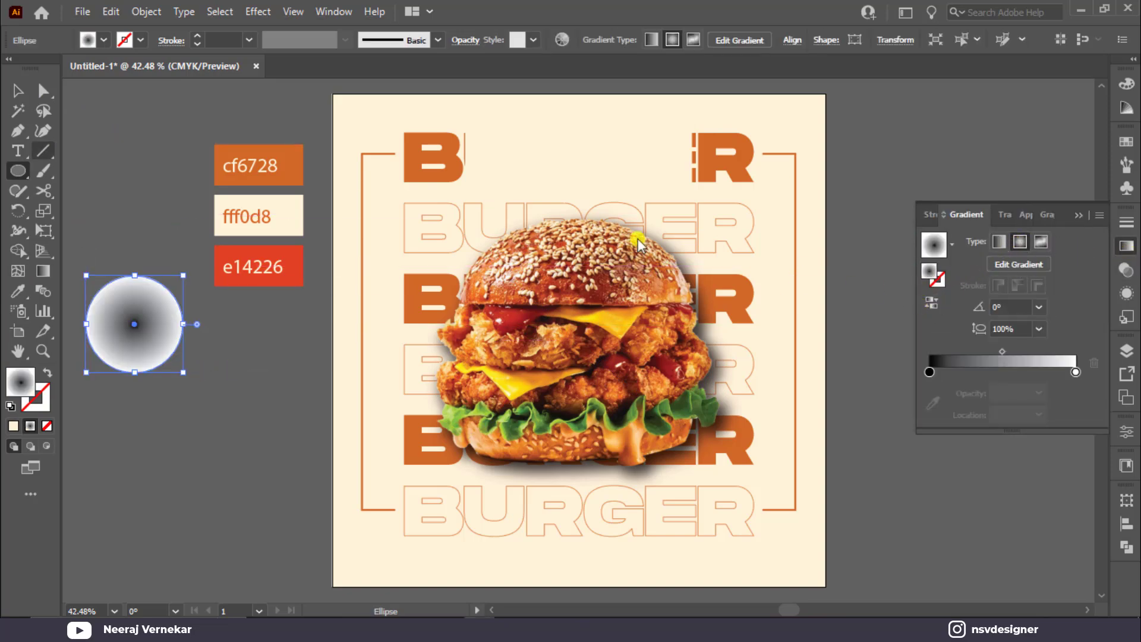
Flatten the gradient circle into a thin ellipse and place it over the cream rectangle.
{"action": "left_click", "coordinate": [18, 92]}
{"action": "left_click_drag", "start_coordinate": [133, 271], "coordinate": [586, 172]}
{"action": "right_click", "coordinate": [651, 170]}
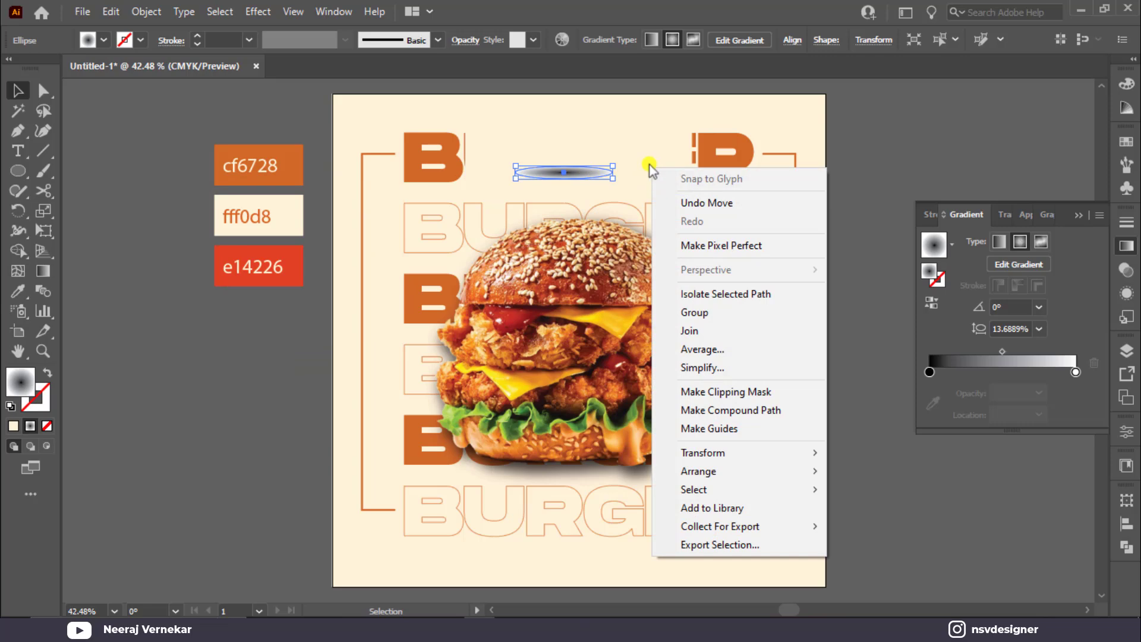
Bring the cream rectangle to the front so it covers the gradient ellipse.
{"action": "left_click", "coordinate": [609, 129]}
{"action": "right_click", "coordinate": [612, 136]}
{"action": "mouse_move", "coordinate": [765, 437]}
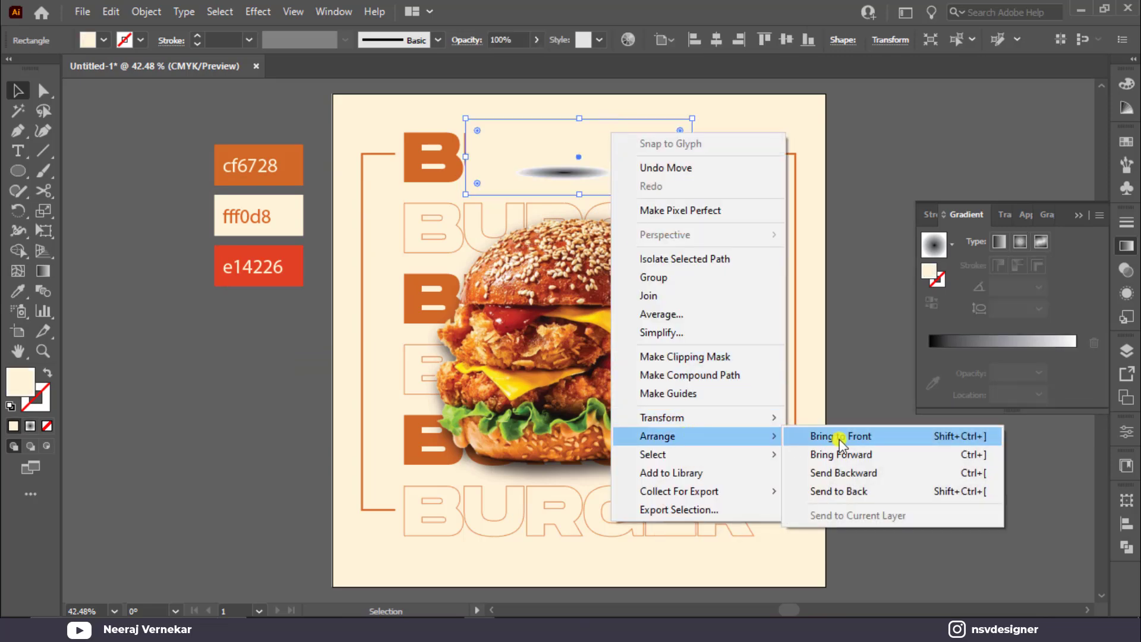
{"action": "left_click", "coordinate": [817, 437]}
{"action": "left_click", "coordinate": [798, 167]}
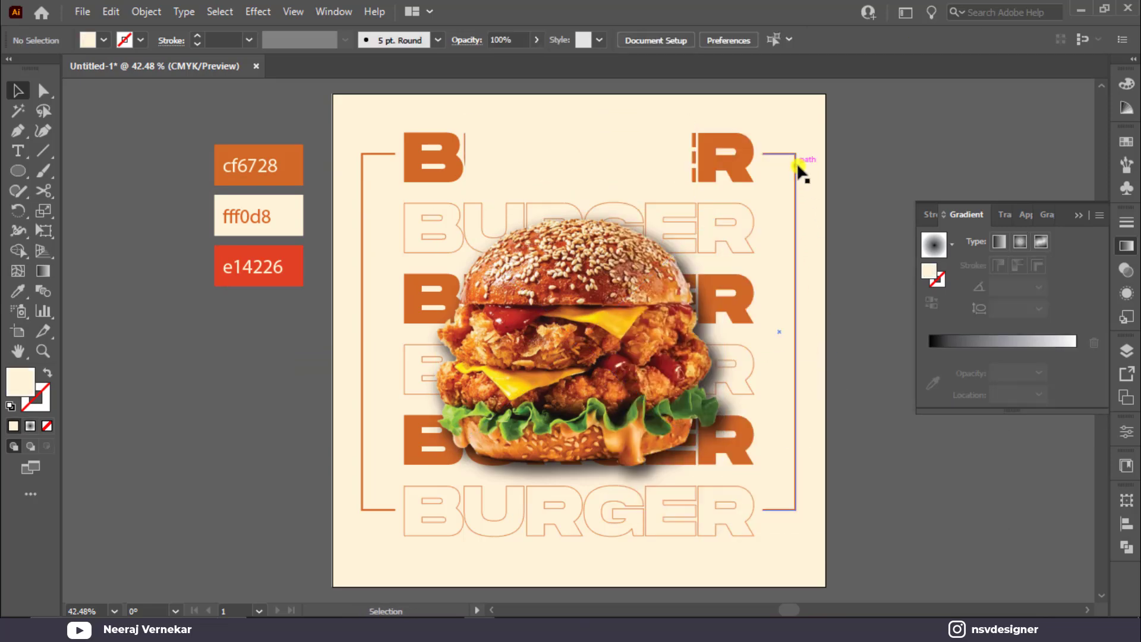
Widen and flatten the gradient ellipse and place it along the cream rectangle's lower edge, with its upper half hidden.
{"action": "left_click", "coordinate": [586, 172]}
{"action": "left_click_drag", "start_coordinate": [612, 175], "coordinate": [597, 200]}
{"action": "left_click", "coordinate": [843, 246]}
Widen the gradient ellipse along the cream rectangle's lower edge, keeping it thin and centered.
{"action": "key", "text": "ctrl+1"}
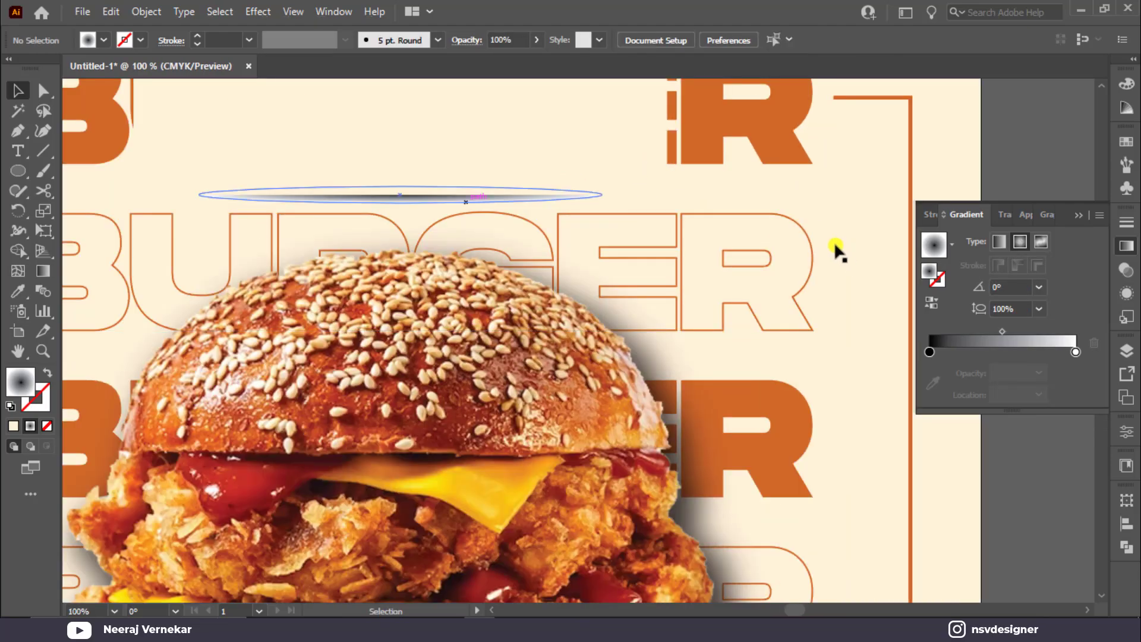
{"action": "key", "text": "ctrl+0"}
{"action": "left_click", "coordinate": [700, 191]}
{"action": "scroll", "coordinate": [497, 184], "scroll_direction": "up", "scroll_amount": 4, "text": "alt"}
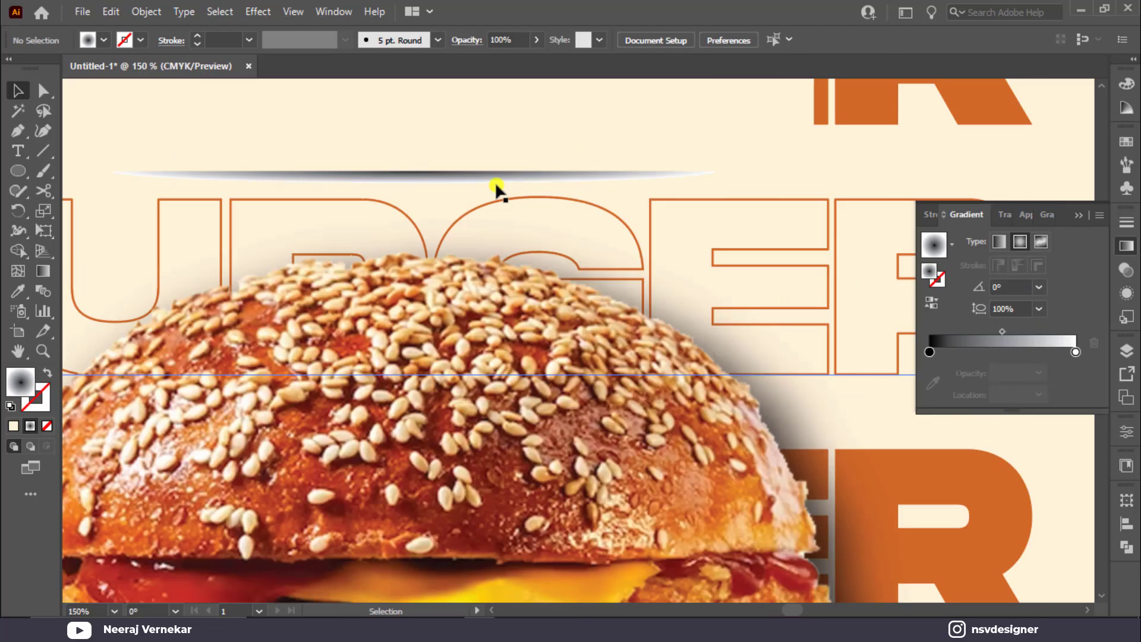
{"action": "left_click", "coordinate": [493, 174]}
{"action": "scroll", "coordinate": [493, 174], "scroll_direction": "up", "scroll_amount": 1}
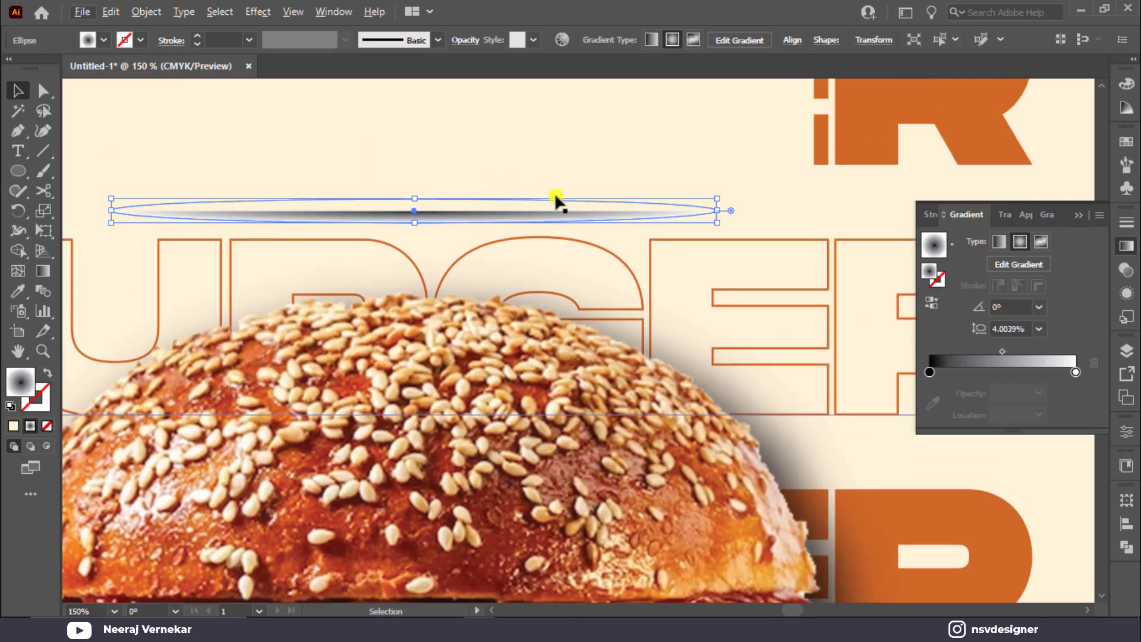
{"action": "left_click_drag", "start_coordinate": [657, 226], "coordinate": [937, 222]}
{"action": "left_click", "coordinate": [1080, 215]}
{"action": "left_click_drag", "start_coordinate": [536, 237], "coordinate": [536, 240]}
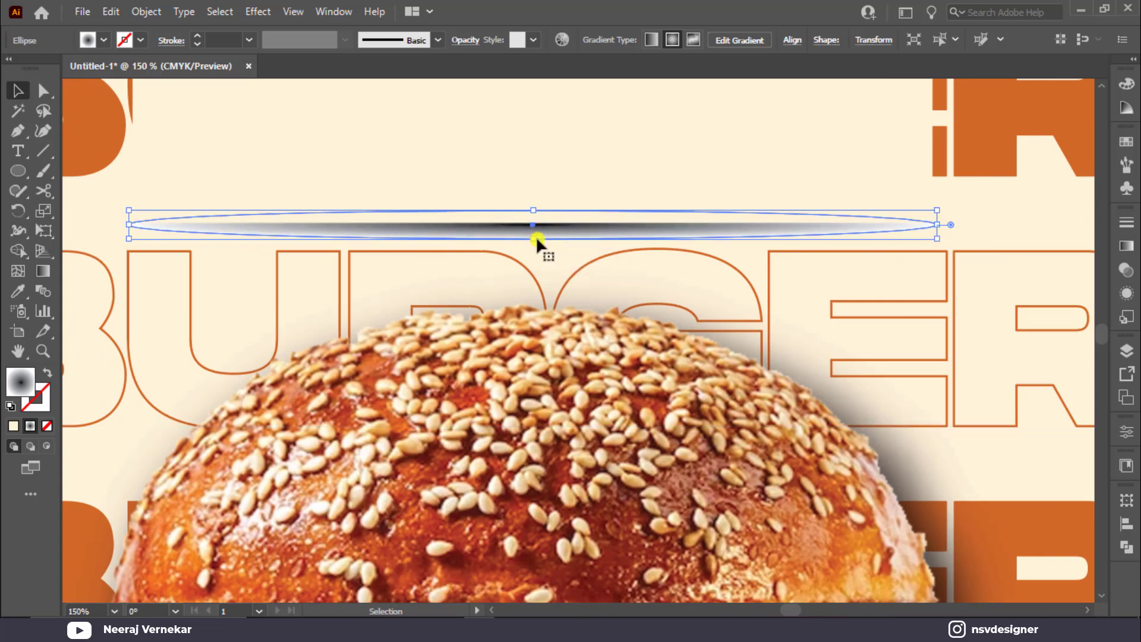
Try the Overlay and Screen blend modes on the gradient ellipse and return it to Normal.
{"action": "left_click", "coordinate": [1128, 250]}
{"action": "left_click", "coordinate": [1127, 270]}
{"action": "left_click", "coordinate": [990, 240]}
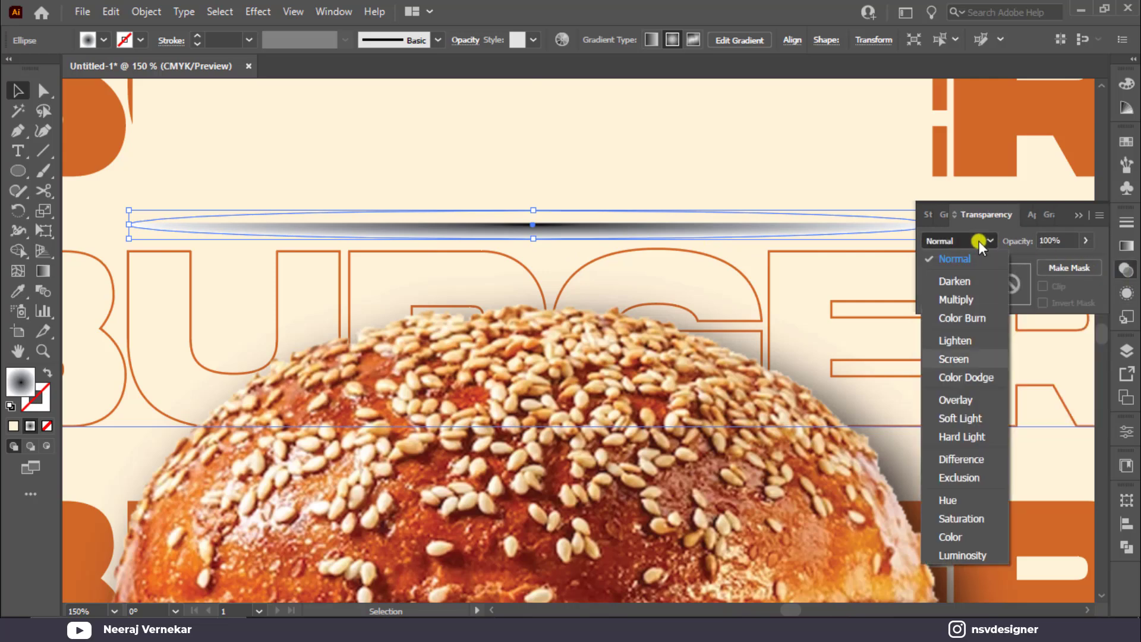
{"action": "left_click", "coordinate": [976, 397]}
{"action": "key", "text": "ctrl+z"}
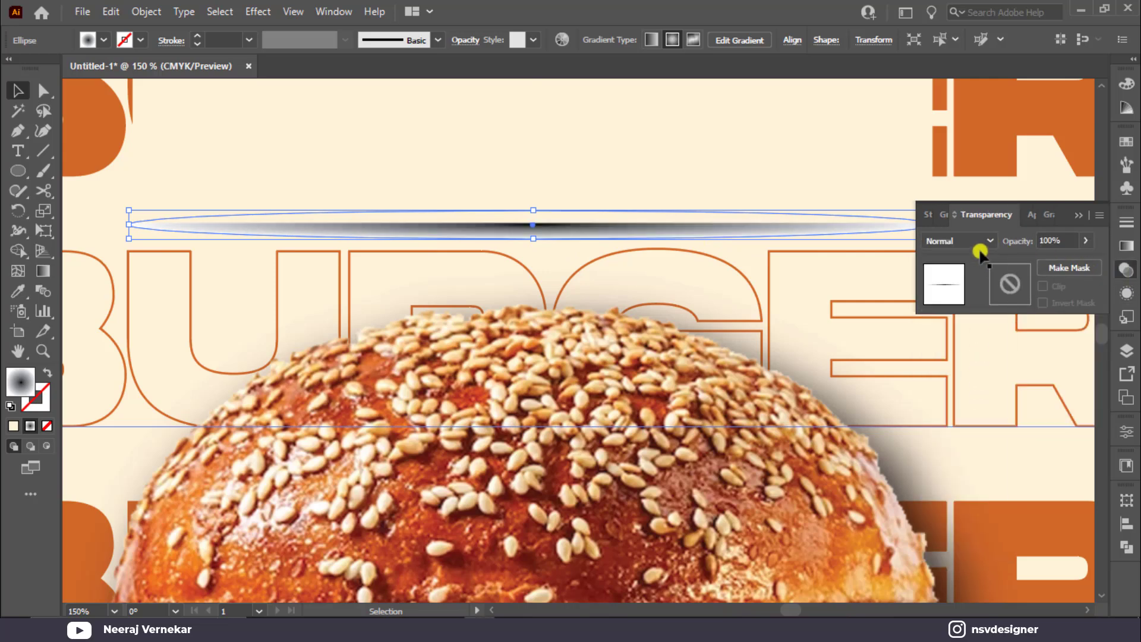
{"action": "left_click", "coordinate": [968, 242]}
{"action": "left_click", "coordinate": [968, 359]}
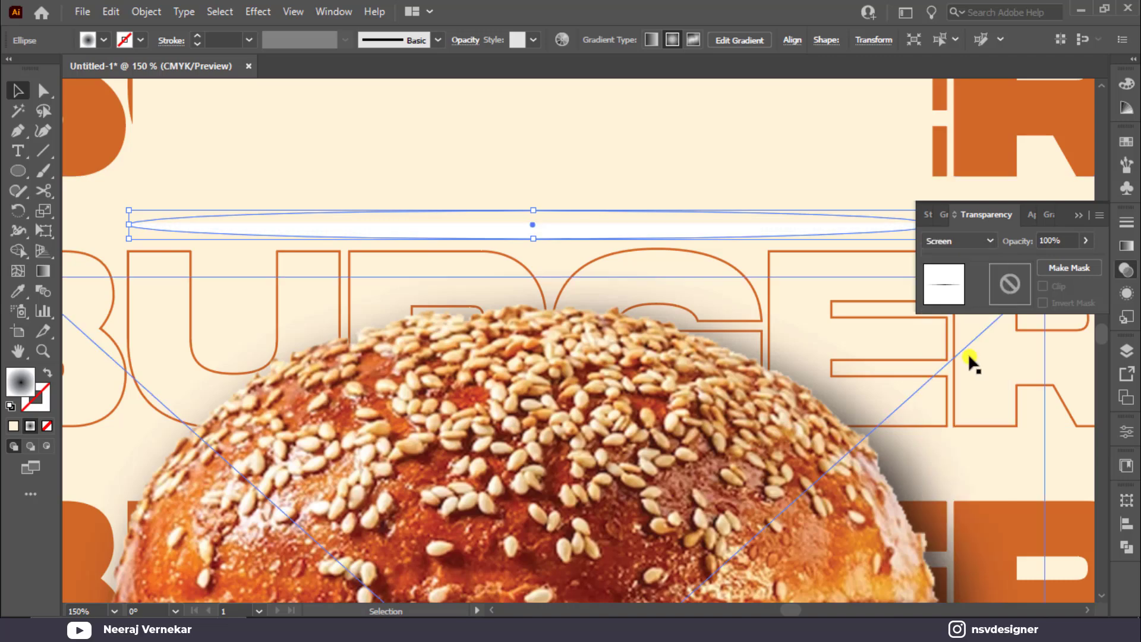
{"action": "left_click", "coordinate": [945, 243]}
{"action": "left_click", "coordinate": [971, 257]}
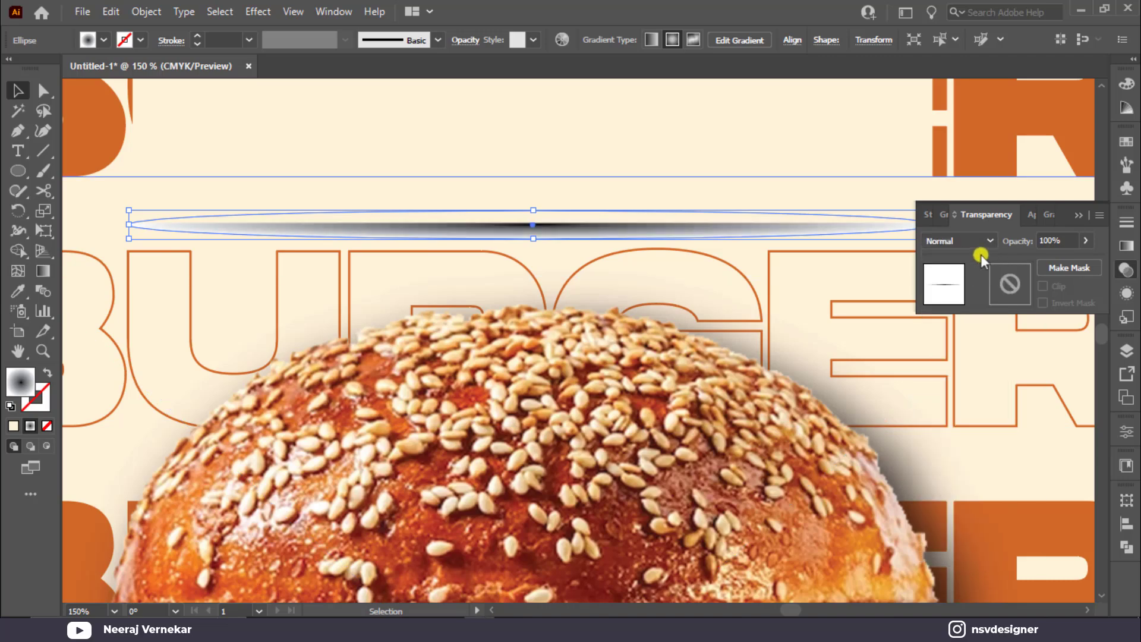
Reduce the gradient ellipse's opacity to 69%.
{"action": "left_click_drag", "start_coordinate": [1065, 259], "coordinate": [1063, 263]}
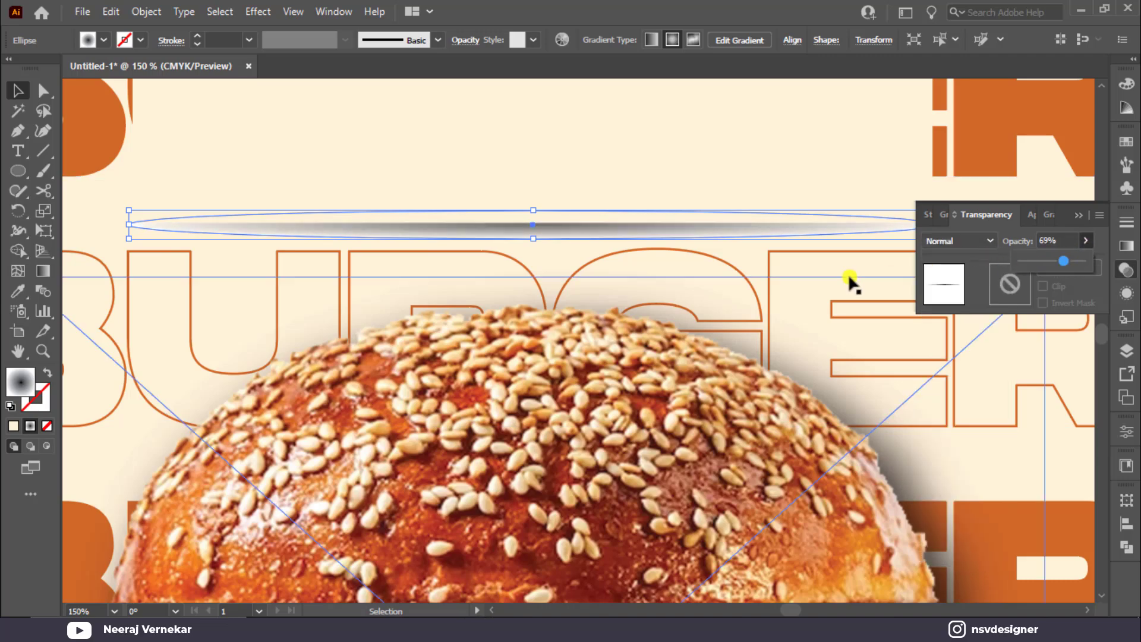
{"action": "key", "text": "ctrl+minus"}
{"action": "key", "text": "ctrl+minus"}
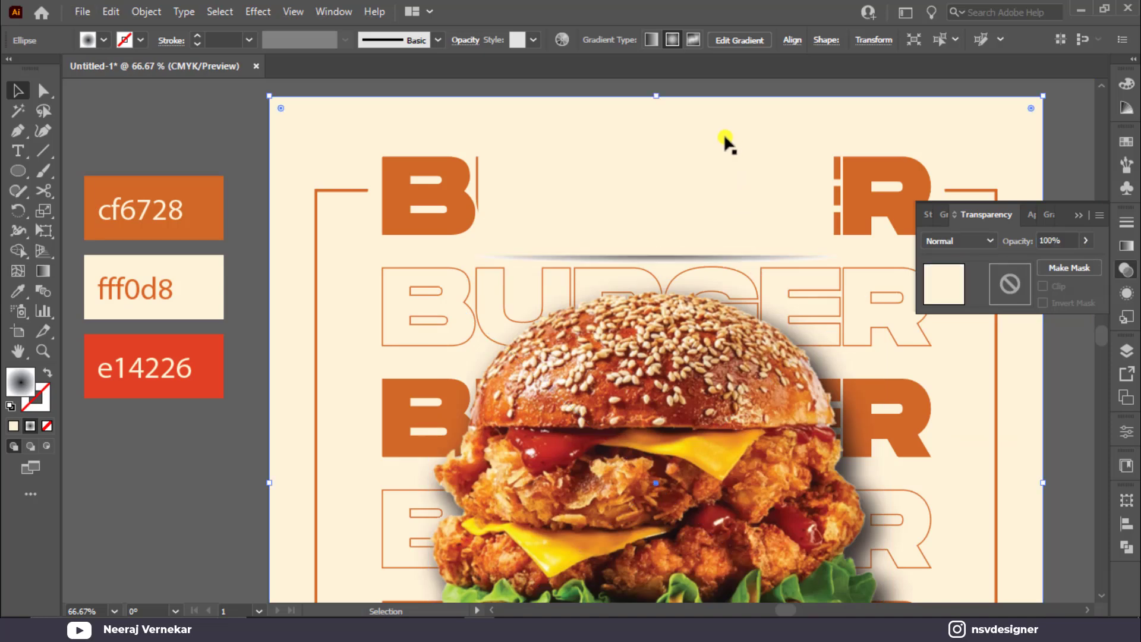
{"action": "left_click", "coordinate": [726, 131]}
{"action": "key", "text": "ctrl+minus"}
{"action": "key", "text": "ctrl+minus"}
{"action": "left_click", "coordinate": [316, 368]}
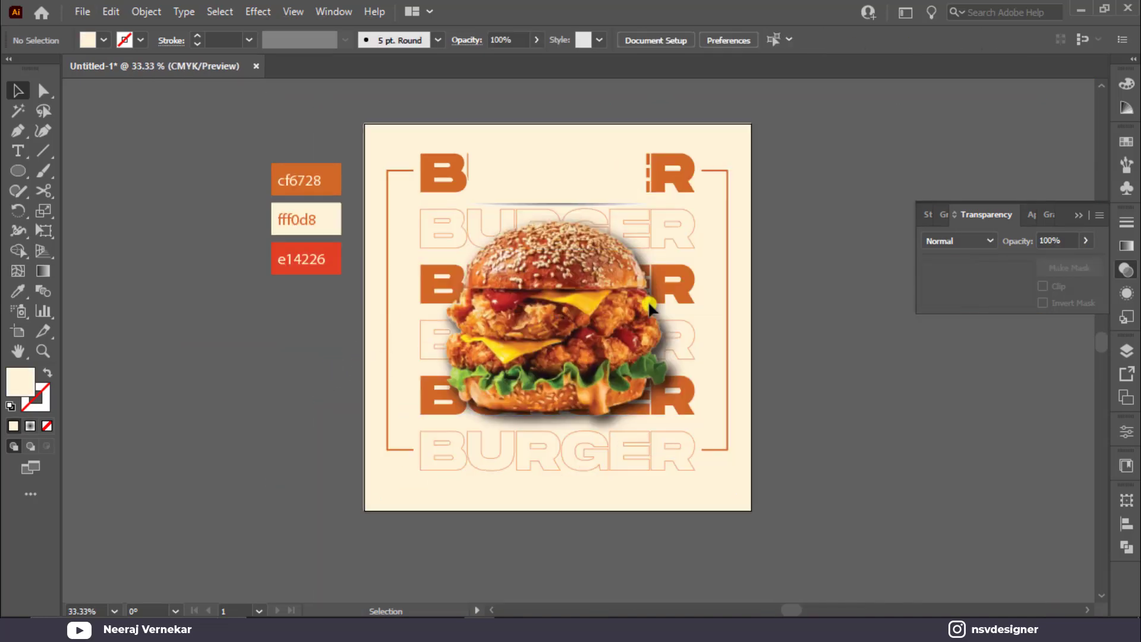
{"action": "left_click", "coordinate": [1076, 214]}
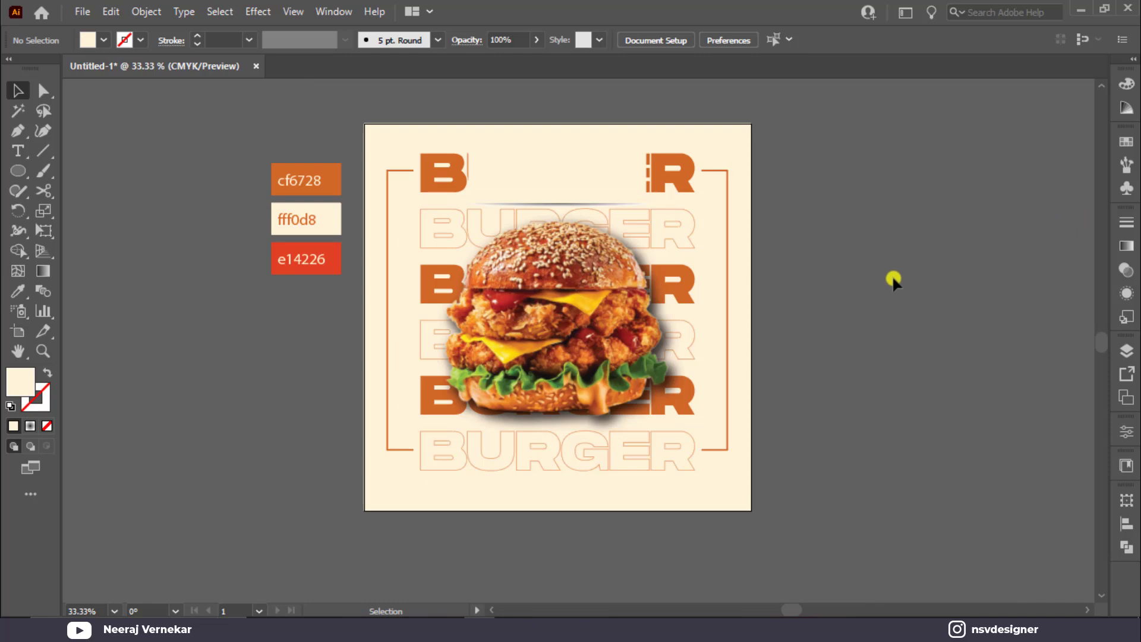
Add the text DELICIOUS beside the artboard and set it in Cheddar Gothic Rough Regular.
{"action": "key", "text": "t"}
{"action": "left_click", "coordinate": [878, 284]}
{"action": "type", "text": "B"}
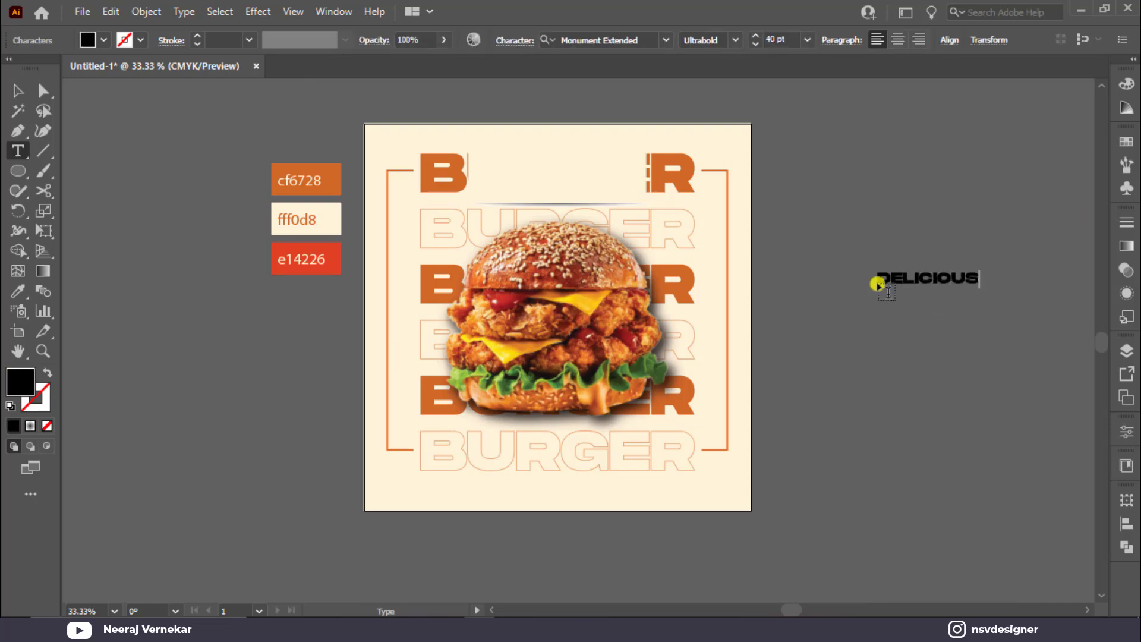
{"action": "left_click", "coordinate": [17, 94]}
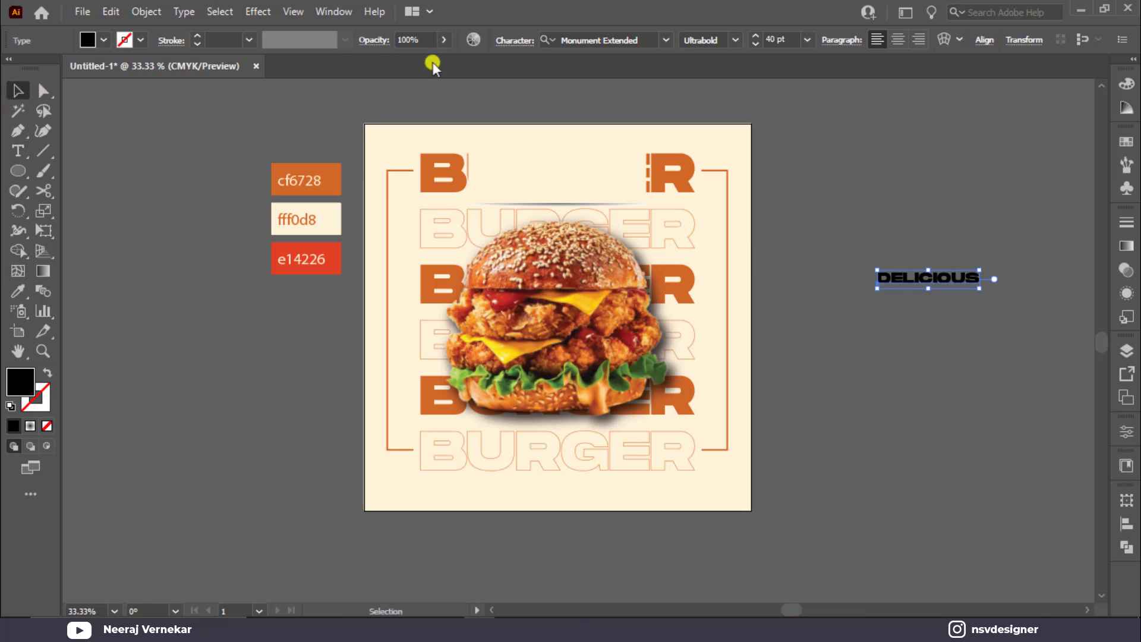
{"action": "left_click", "coordinate": [582, 41]}
{"action": "type", "text": "ch"}
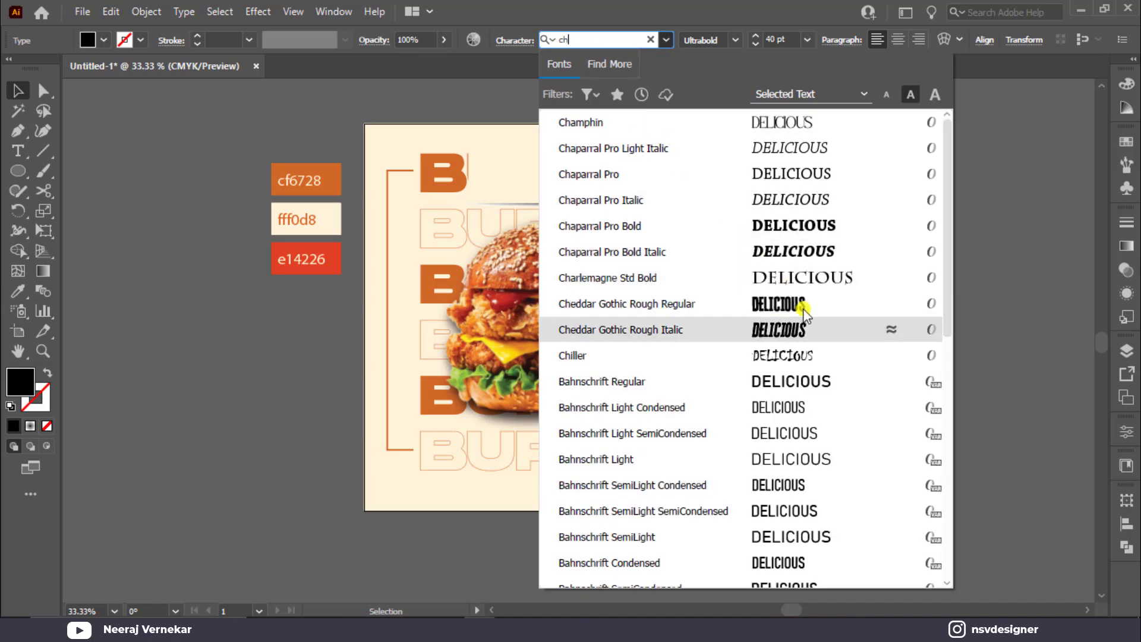
{"action": "left_click", "coordinate": [760, 303]}
Place the DELICIOUS text enlarged on the cream label and color it with the orange cf6728 swatch.
{"action": "left_click_drag", "start_coordinate": [930, 288], "coordinate": [580, 179]}
{"action": "key", "text": "i"}
{"action": "left_click", "coordinate": [333, 185]}
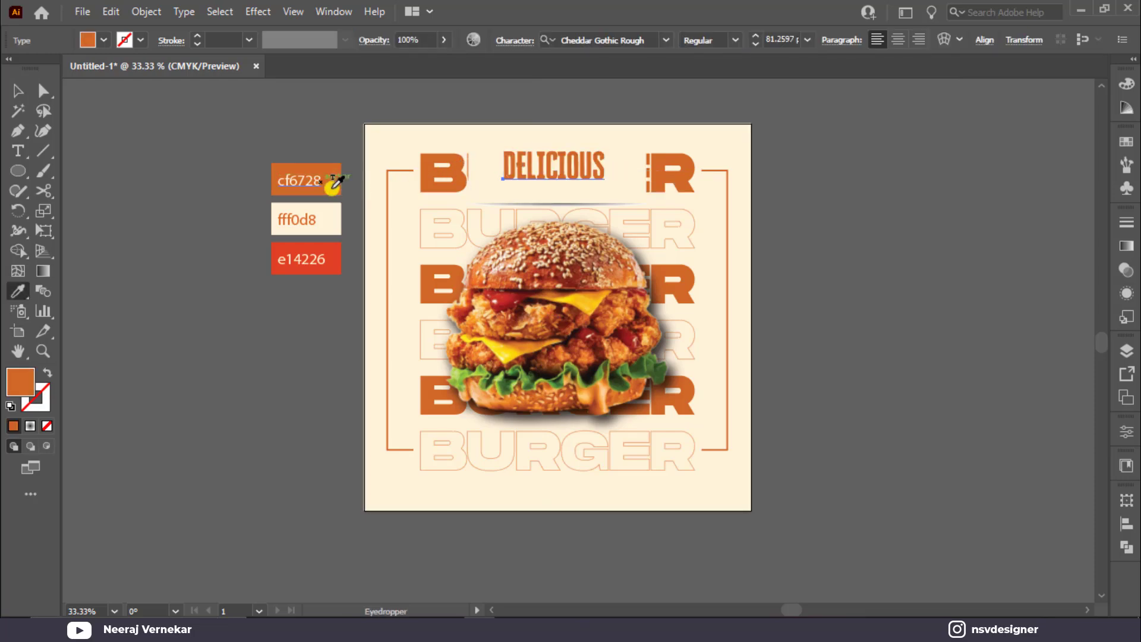
{"action": "key", "text": "v"}
Duplicate the DELICIOUS text directly below itself and replace the copy's wording with BURGTER.
{"action": "key", "text": "ctrl+="}
{"action": "key", "text": "ctrl+="}
{"action": "scroll", "coordinate": [329, 171], "scroll_direction": "up", "scroll_amount": 3}
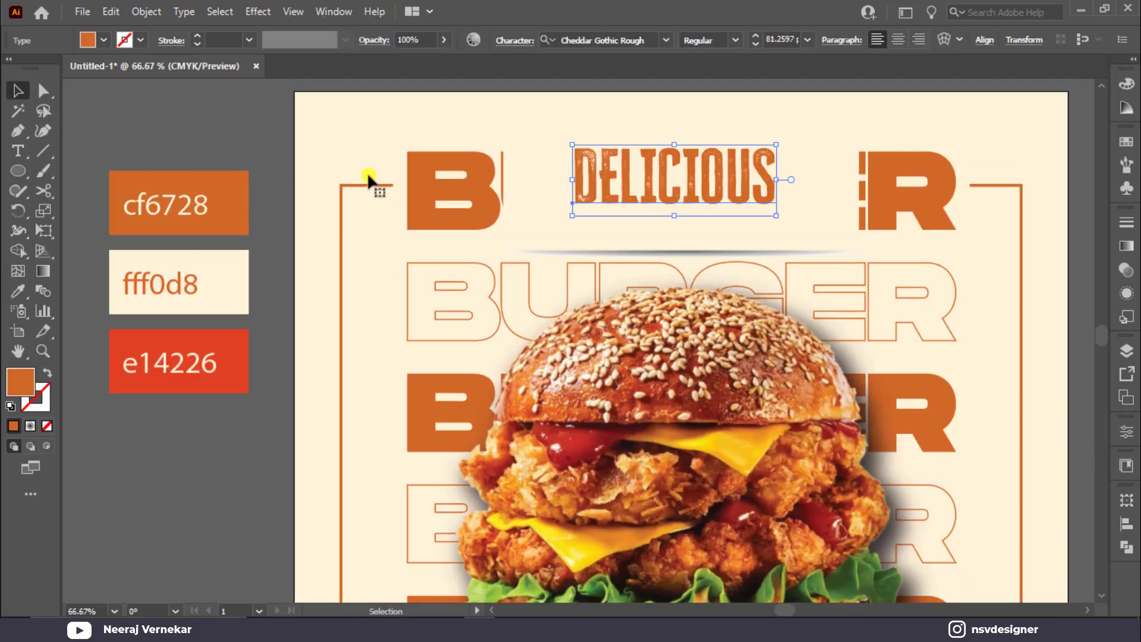
{"action": "scroll", "coordinate": [677, 234], "scroll_direction": "up", "scroll_amount": 1}
{"action": "left_click_drag", "start_coordinate": [677, 234], "coordinate": [684, 277]}
{"action": "double_click", "coordinate": [685, 277]}
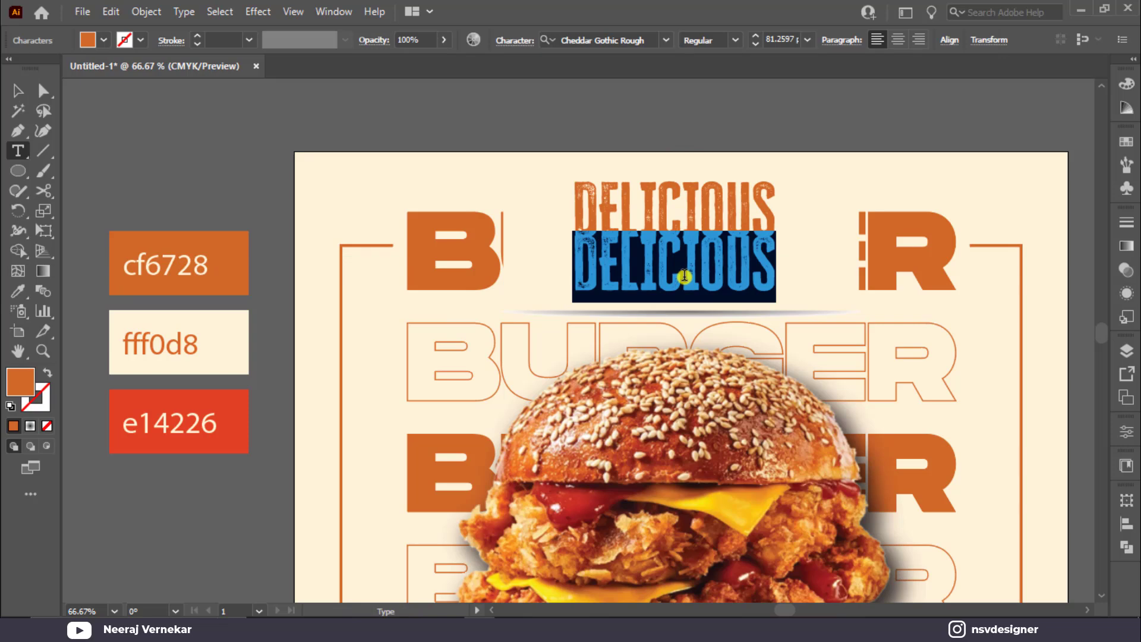
{"action": "type", "text": "BURGTER"}
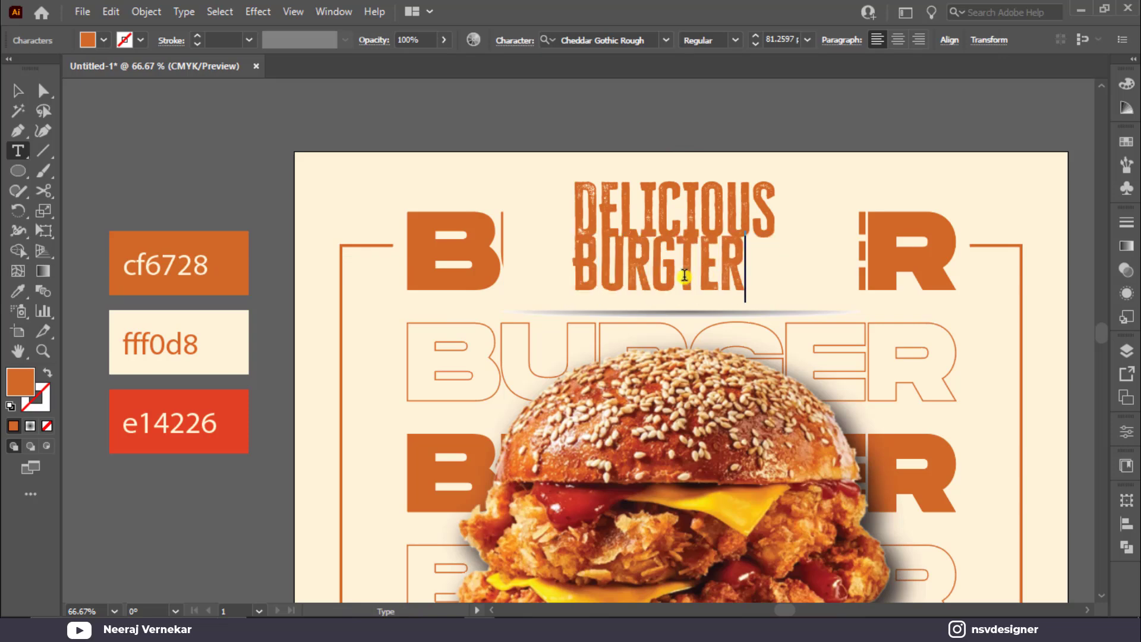
{"action": "left_click", "coordinate": [16, 91]}
Set the lower text's font to Dopestyle and shrink the DELICIOUS text above it.
{"action": "left_click", "coordinate": [567, 39]}
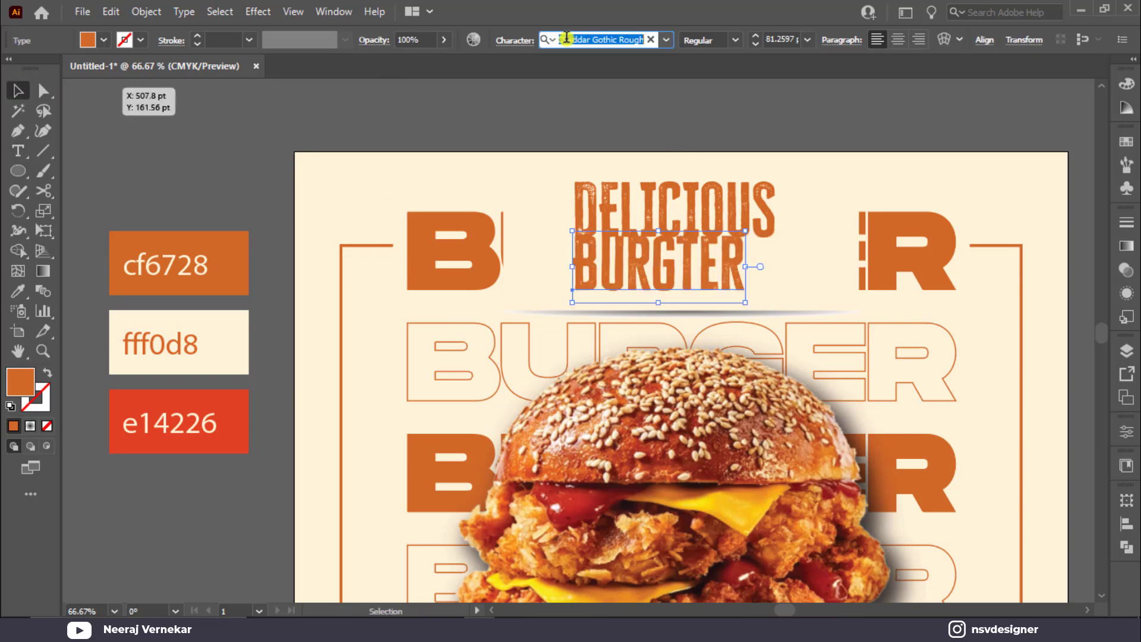
{"action": "key", "text": "BackSpace"}
{"action": "type", "text": "dope"}
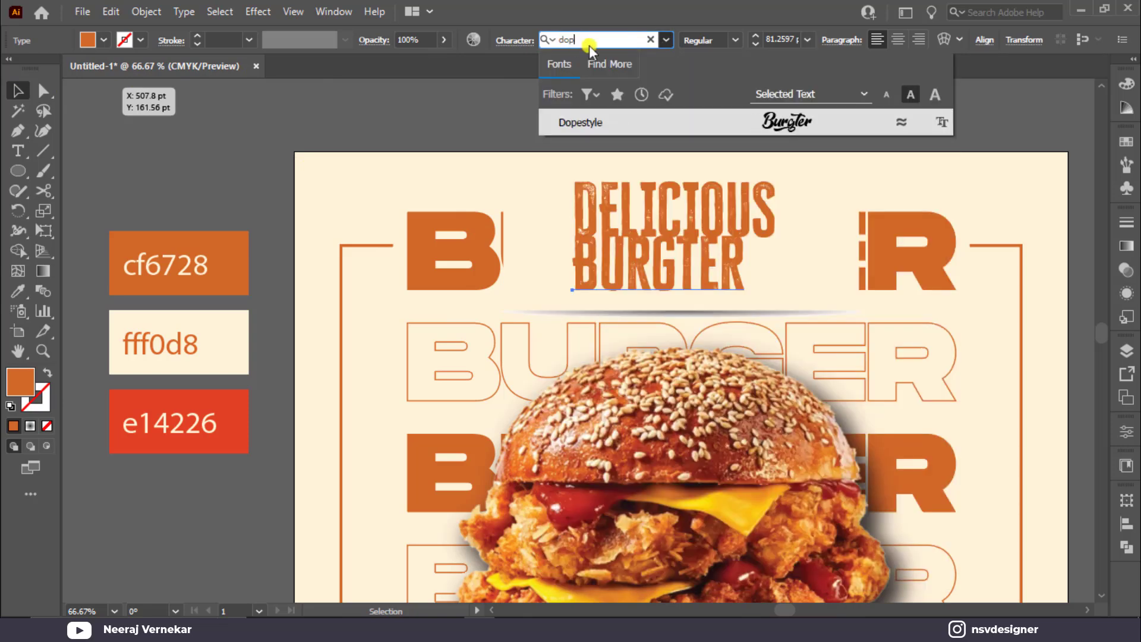
{"action": "left_click", "coordinate": [773, 117]}
{"action": "left_click", "coordinate": [738, 185]}
{"action": "left_click_drag", "start_coordinate": [771, 176], "coordinate": [726, 196]}
Correct the script text to read Burger and enlarge it slightly.
{"action": "left_click", "coordinate": [705, 262]}
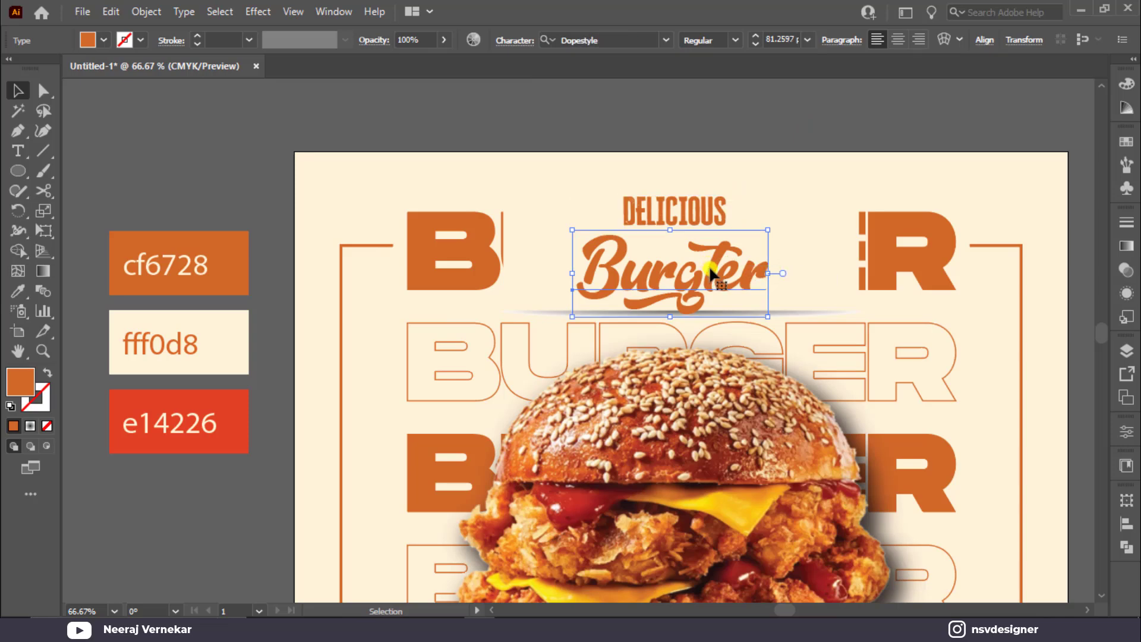
{"action": "double_click", "coordinate": [709, 265]}
{"action": "left_click", "coordinate": [713, 265]}
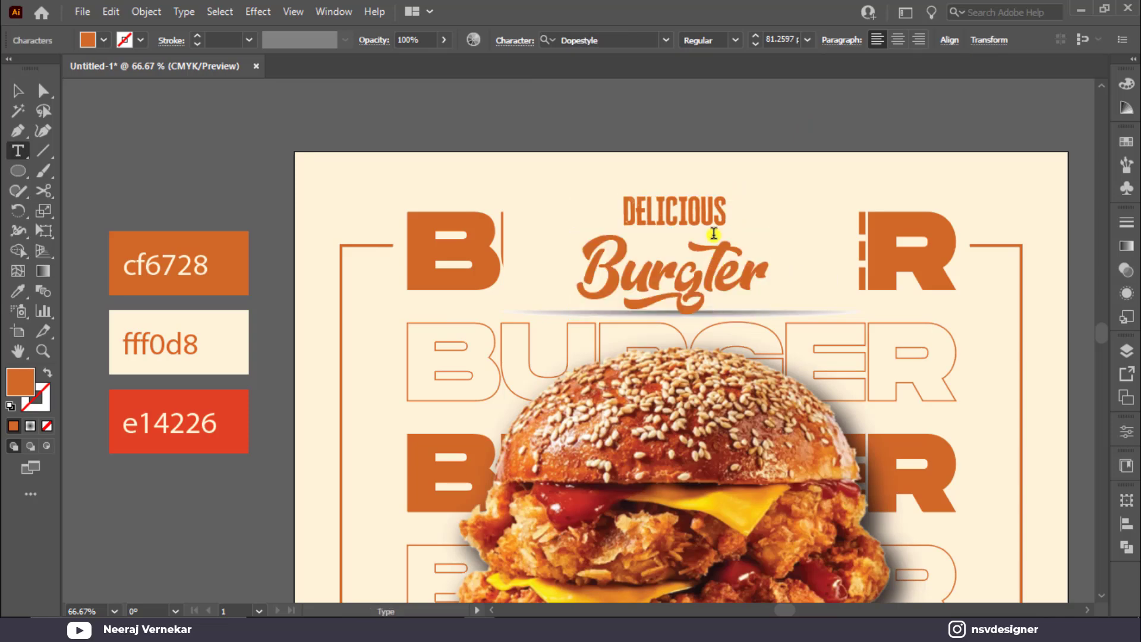
{"action": "key", "text": "BackSpace"}
{"action": "left_click", "coordinate": [11, 87]}
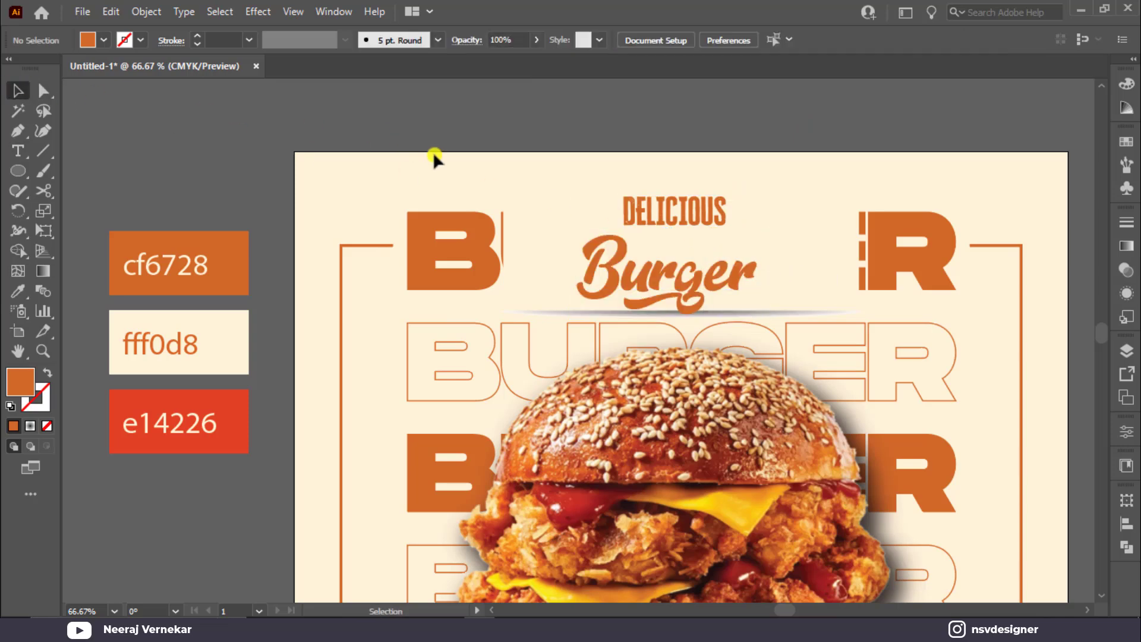
{"action": "left_click_drag", "start_coordinate": [732, 285], "coordinate": [772, 315]}
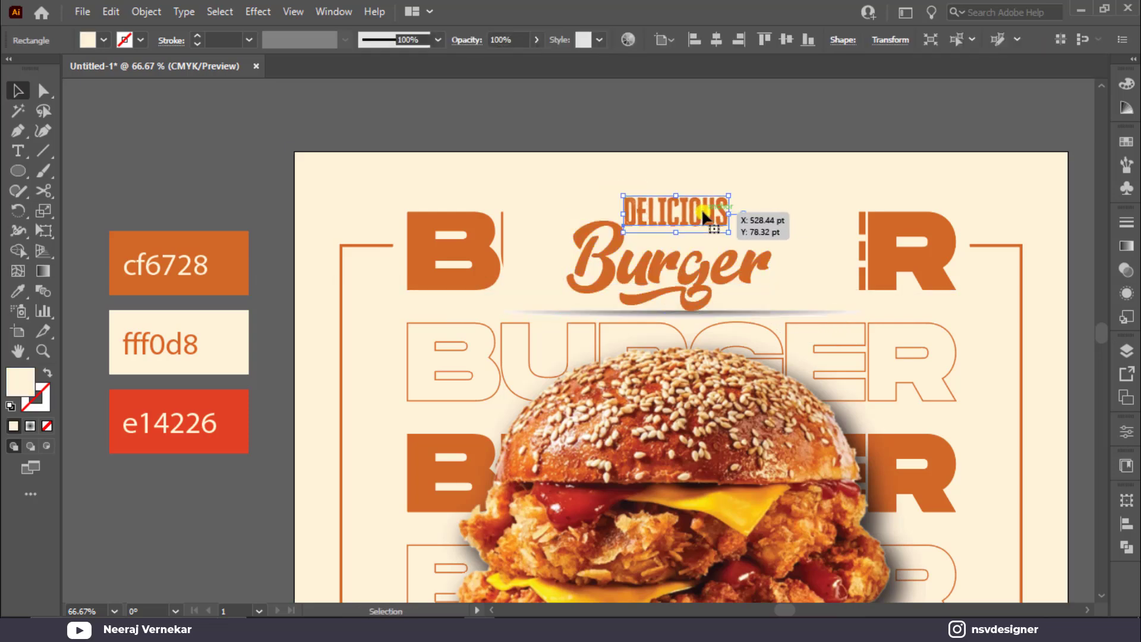
Lock the cream background and nestle the DELICIOUS text above the right part of the script Burger.
{"action": "left_click", "coordinate": [438, 160]}
{"action": "key", "text": "ctrl+2"}
{"action": "left_click_drag", "start_coordinate": [697, 196], "coordinate": [721, 213]}
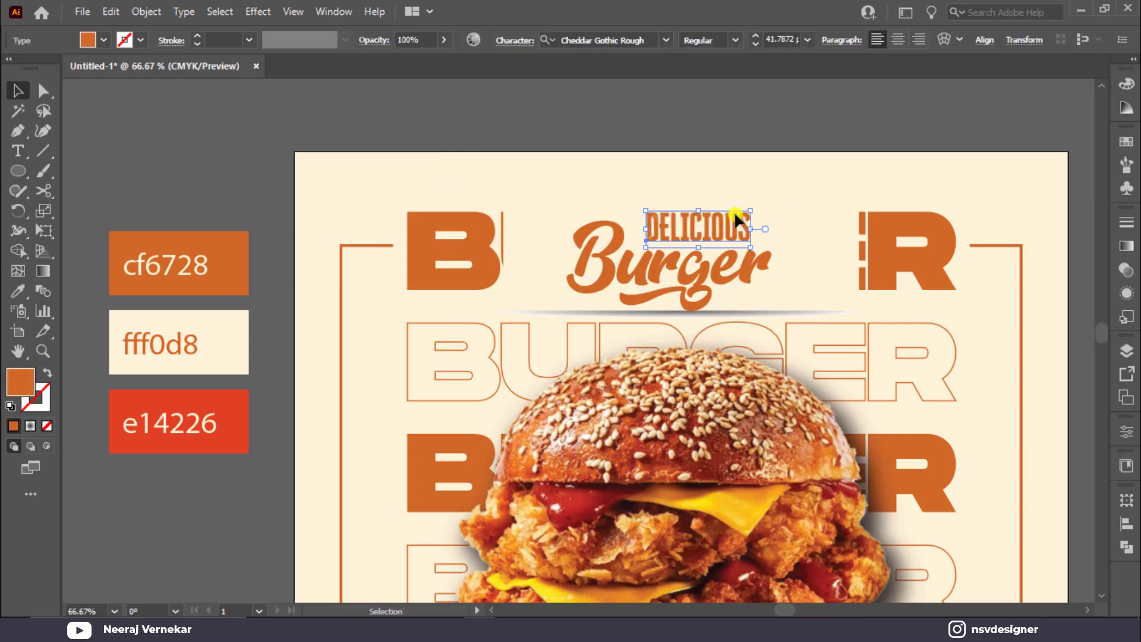
Tilt the DELICIOUS and Burger texts together slightly counterclockwise, enlarge them and position them on the upper cream label.
{"action": "left_click", "coordinate": [890, 381]}
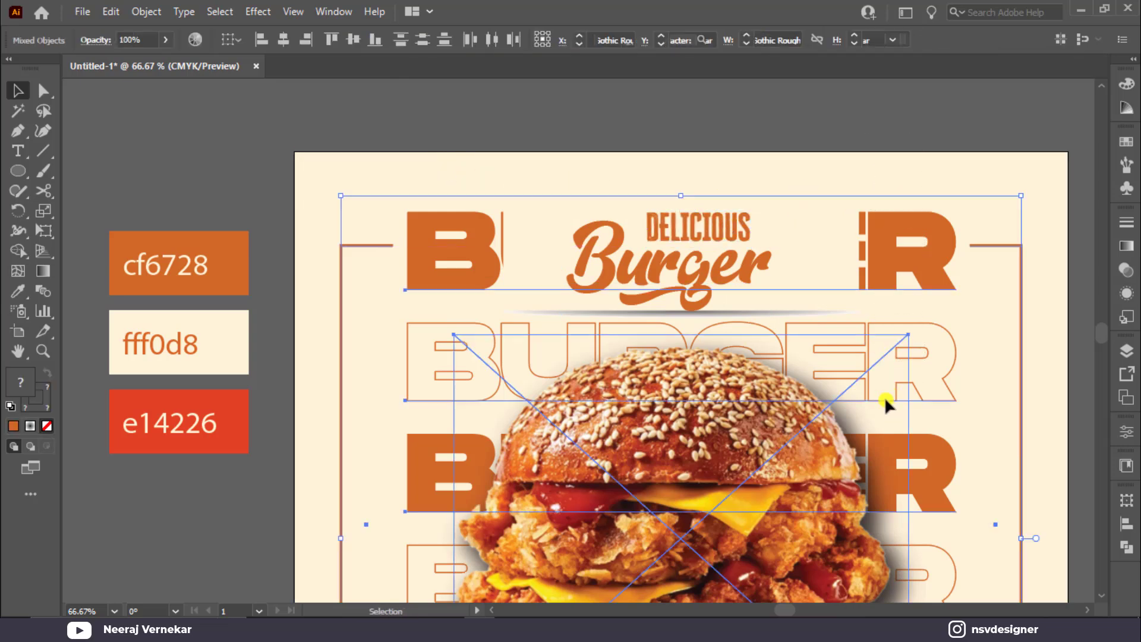
{"action": "left_click", "coordinate": [803, 279]}
{"action": "left_click_drag", "start_coordinate": [811, 187], "coordinate": [675, 263]}
{"action": "left_click_drag", "start_coordinate": [779, 205], "coordinate": [773, 195]}
{"action": "left_click_drag", "start_coordinate": [773, 289], "coordinate": [796, 295]}
{"action": "left_click_drag", "start_coordinate": [739, 269], "coordinate": [739, 270]}
{"action": "key", "text": "ctrl+0"}
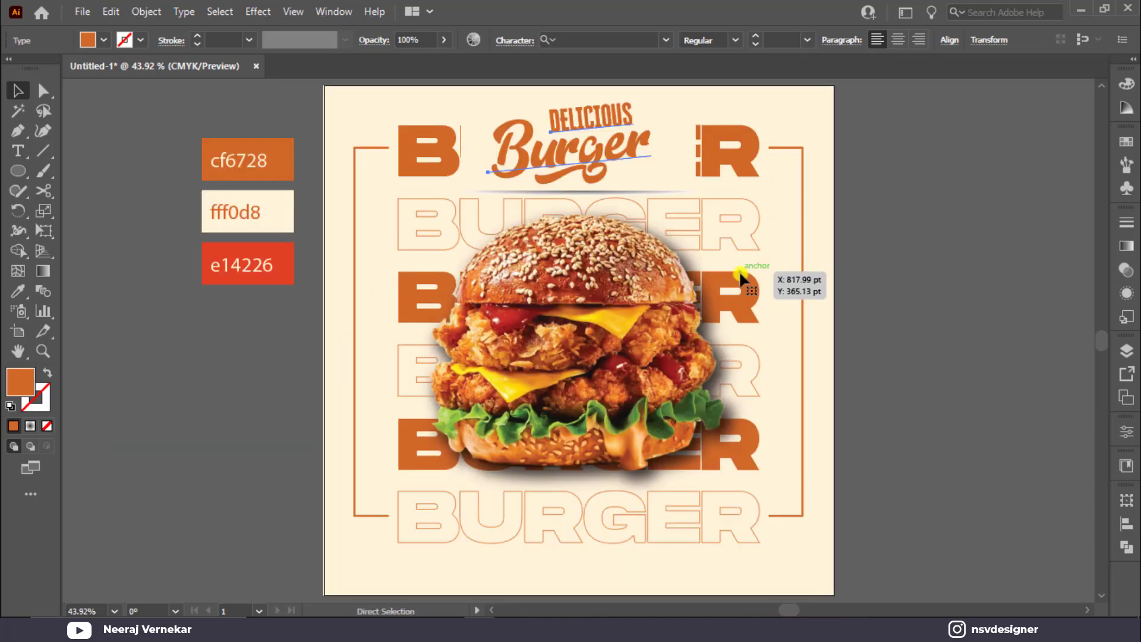
{"action": "key", "text": "v"}
{"action": "left_click", "coordinate": [935, 270]}
{"action": "left_click", "coordinate": [639, 140]}
{"action": "left_click", "coordinate": [876, 146]}
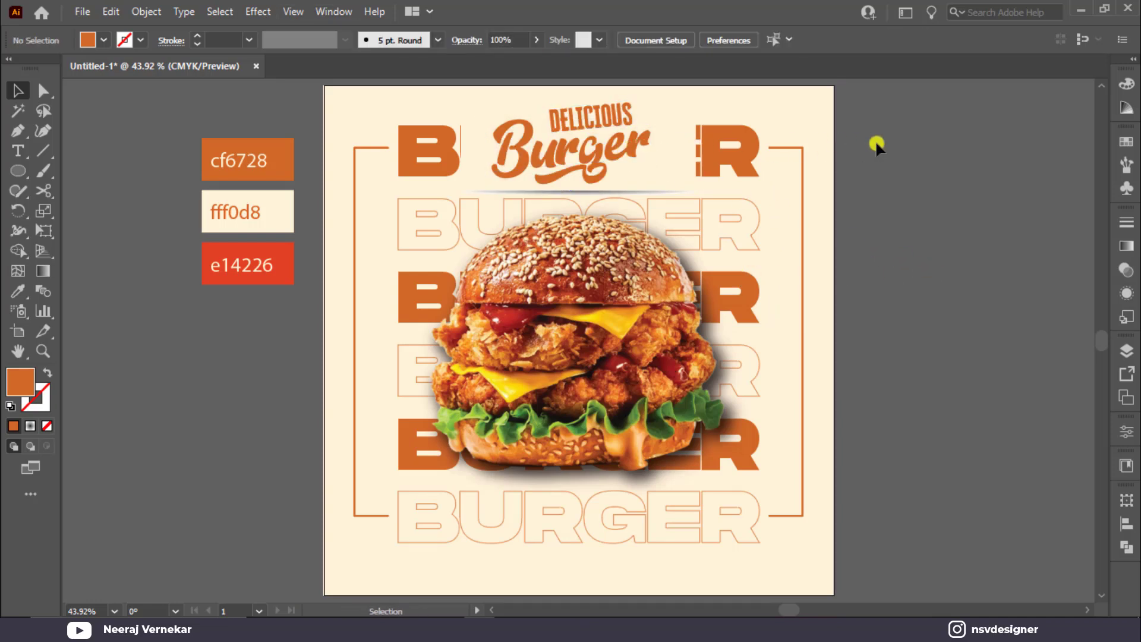
Copy the cream label rectangle with its gradient ellipse down over the last outlined BURGER line.
{"action": "left_click", "coordinate": [655, 175]}
{"action": "left_click", "coordinate": [1026, 212]}
{"action": "left_click", "coordinate": [626, 194]}
{"action": "left_click", "coordinate": [671, 171], "text": "shift"}
{"action": "left_click_drag", "start_coordinate": [675, 170], "coordinate": [677, 548]}
{"action": "left_click", "coordinate": [866, 591]}
Duplicate the gradient ellipse onto the lower label's upper edge so the label hides its lower half.
{"action": "left_click_drag", "start_coordinate": [594, 580], "coordinate": [594, 492]}
{"action": "scroll", "coordinate": [594, 492], "scroll_direction": "up", "scroll_amount": 4}
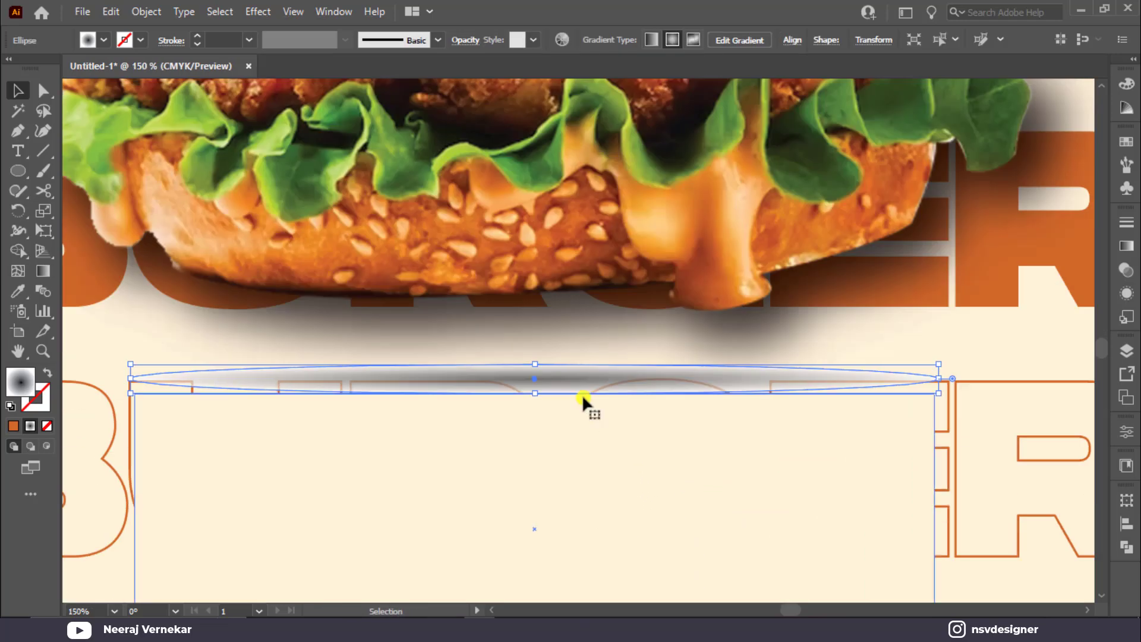
{"action": "left_click_drag", "start_coordinate": [580, 377], "coordinate": [579, 389]}
{"action": "scroll", "coordinate": [580, 390], "scroll_direction": "down", "scroll_amount": 4}
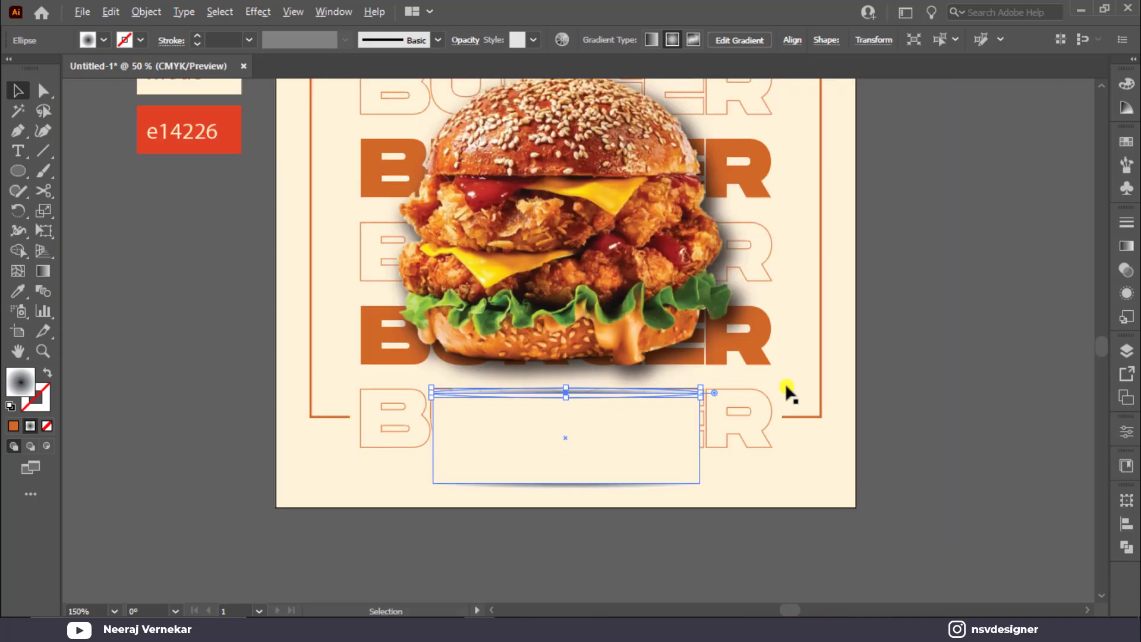
{"action": "left_click", "coordinate": [883, 384]}
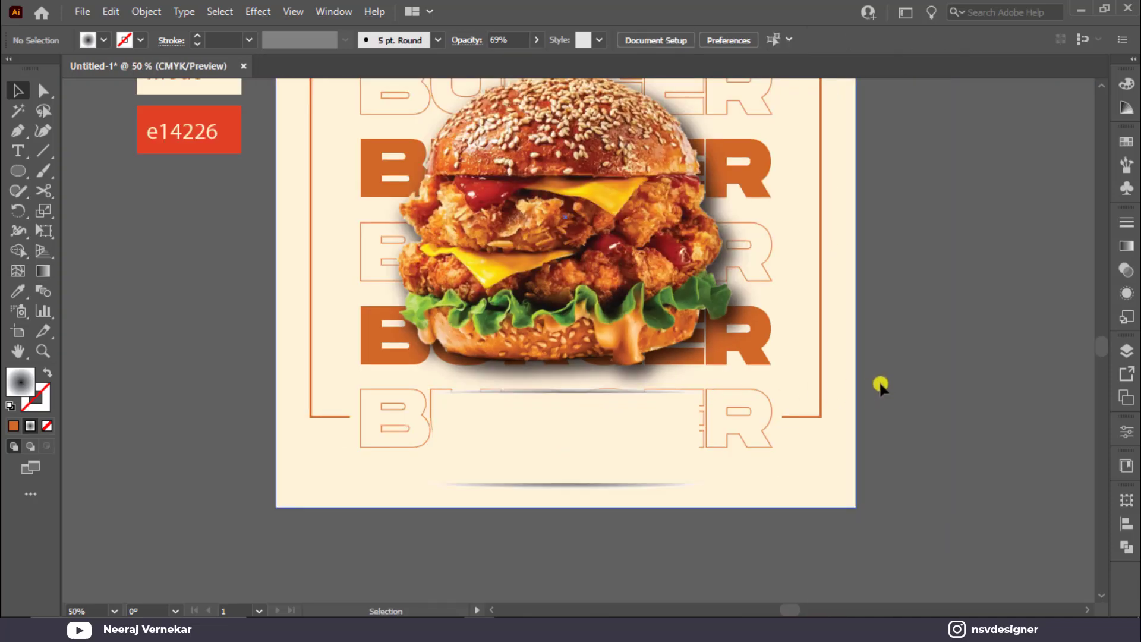
Lock the poster background, the bracket frame and the BURGER text lines.
{"action": "left_click", "coordinate": [558, 437]}
{"action": "key", "text": "ctrl+2"}
{"action": "left_click", "coordinate": [753, 487]}
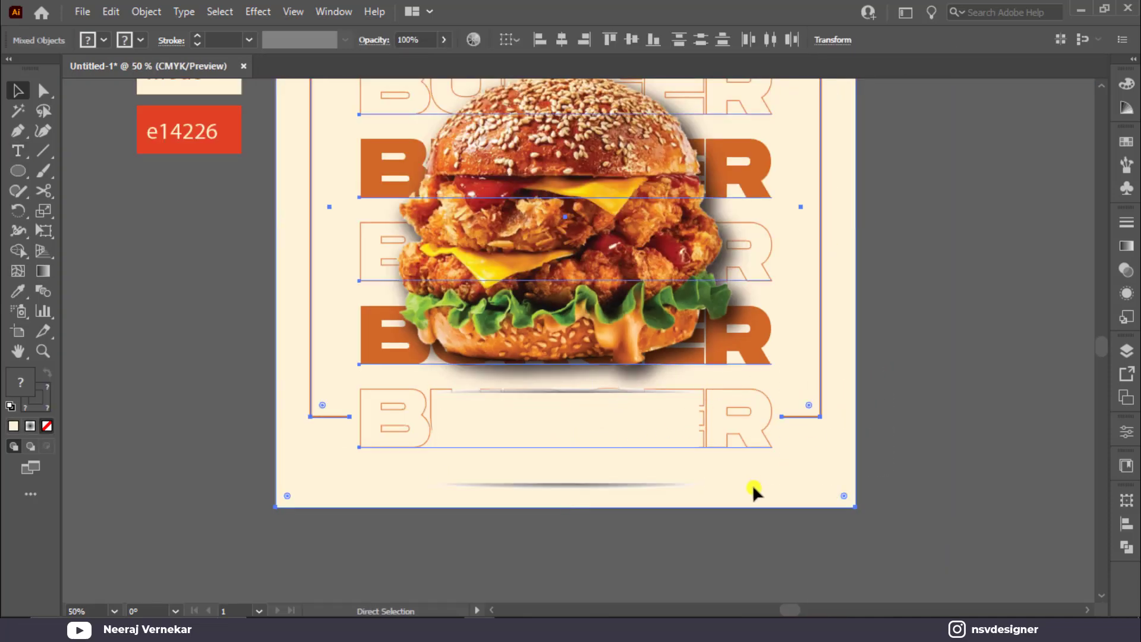
{"action": "key", "text": "ctrl+2"}
Shorten the lower cream label and fit its two gradient ellipses against the upper and lower edges.
{"action": "left_click", "coordinate": [555, 390]}
{"action": "left_click_drag", "start_coordinate": [565, 391], "coordinate": [567, 412]}
{"action": "left_click", "coordinate": [815, 411]}
{"action": "scroll", "coordinate": [604, 472], "scroll_direction": "up", "scroll_amount": 3}
{"action": "left_click", "coordinate": [581, 470]}
{"action": "left_click_drag", "start_coordinate": [580, 471], "coordinate": [581, 474]}
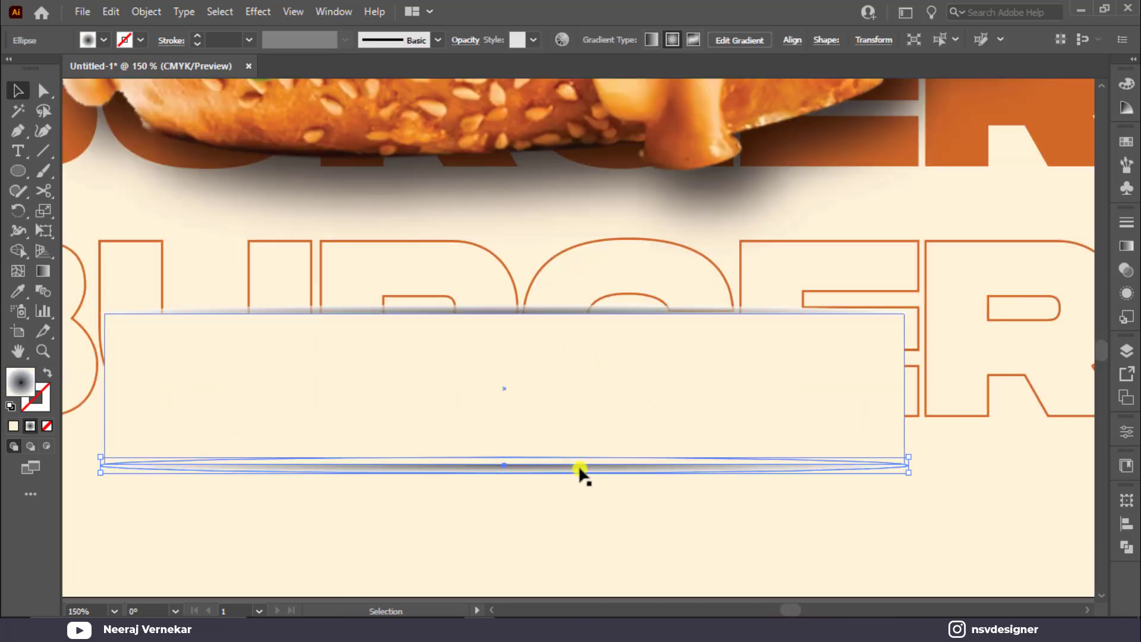
{"action": "left_click_drag", "start_coordinate": [529, 312], "coordinate": [504, 299]}
{"action": "key", "text": "ctrl+z"}
{"action": "left_click", "coordinate": [730, 461]}
{"action": "scroll", "coordinate": [729, 461], "scroll_direction": "down", "scroll_amount": 1}
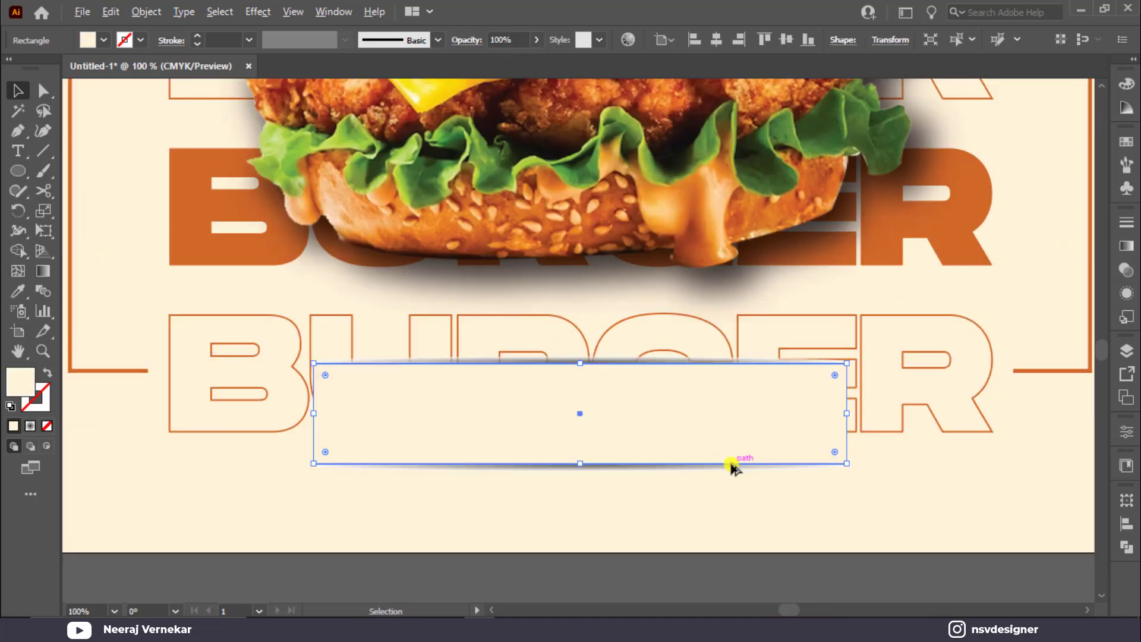
Add the text ORDER NOW just below the lower cream label.
{"action": "scroll", "coordinate": [601, 448], "scroll_direction": "down", "scroll_amount": 1}
{"action": "scroll", "coordinate": [334, 416], "scroll_direction": "up", "scroll_amount": 2}
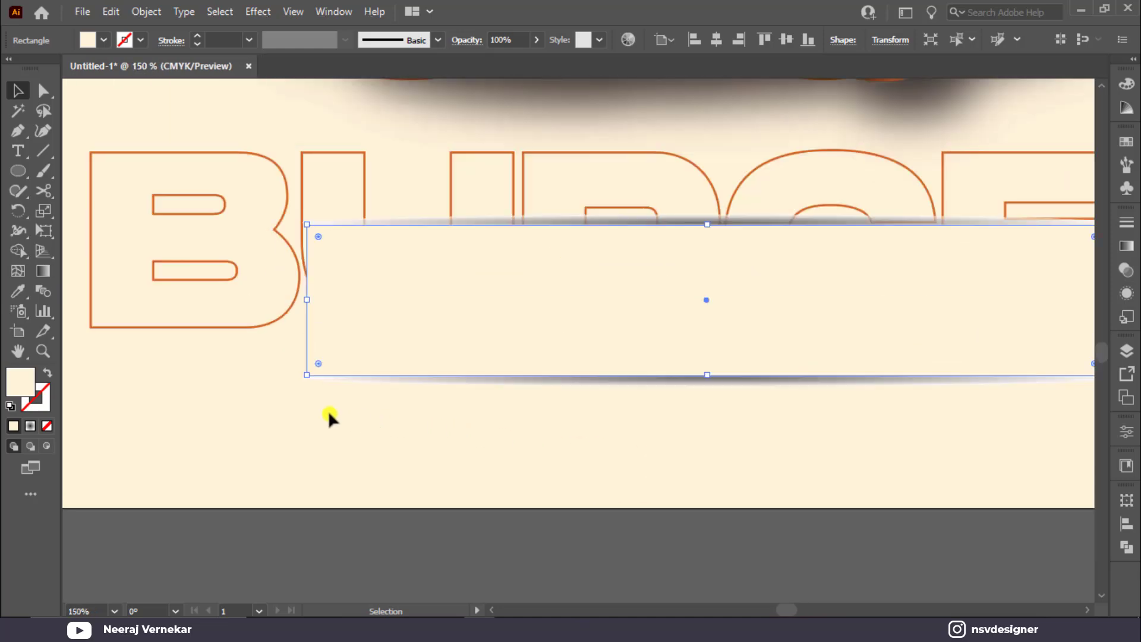
{"action": "left_click_drag", "start_coordinate": [333, 415], "coordinate": [299, 397]}
{"action": "left_click", "coordinate": [34, 147]}
{"action": "left_click", "coordinate": [289, 437]}
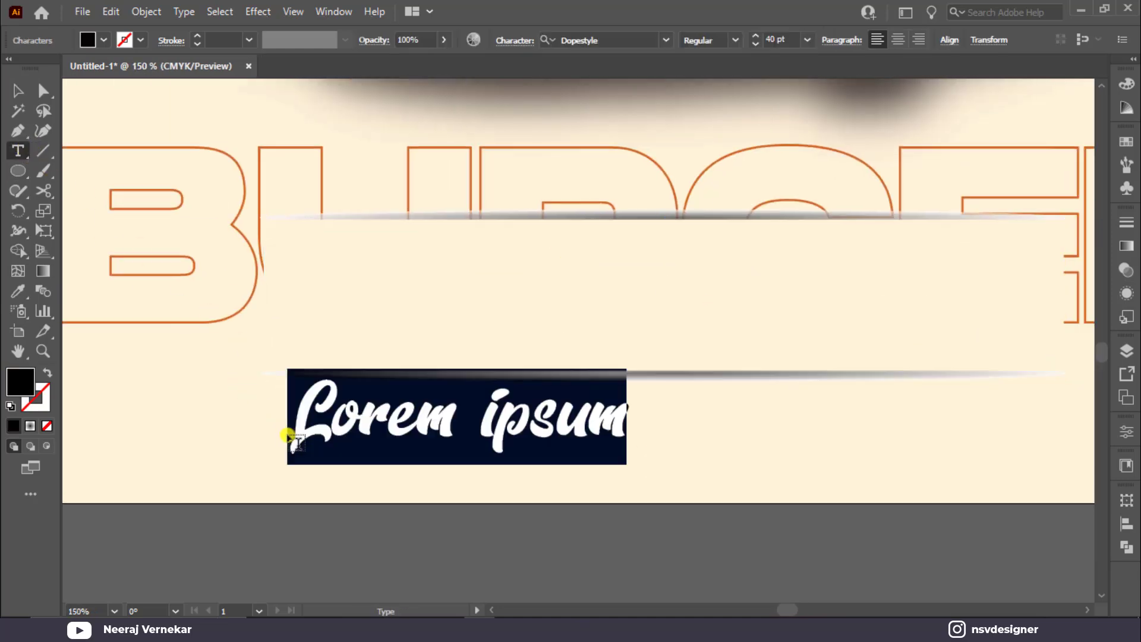
{"action": "type", "text": "ORDER NOW"}
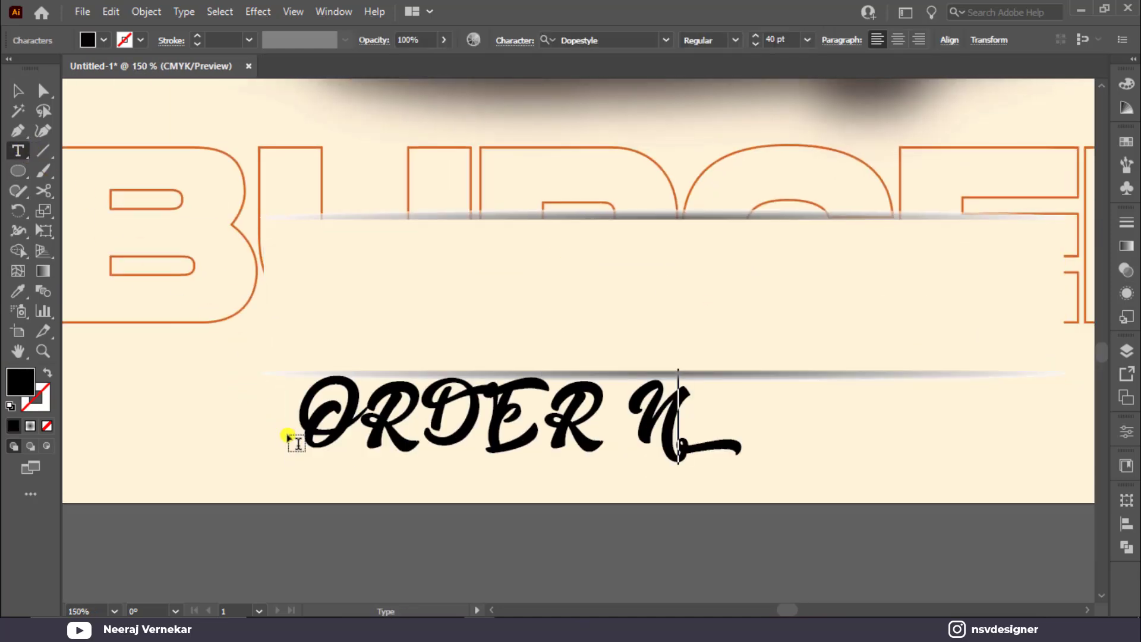
{"action": "left_click", "coordinate": [23, 92]}
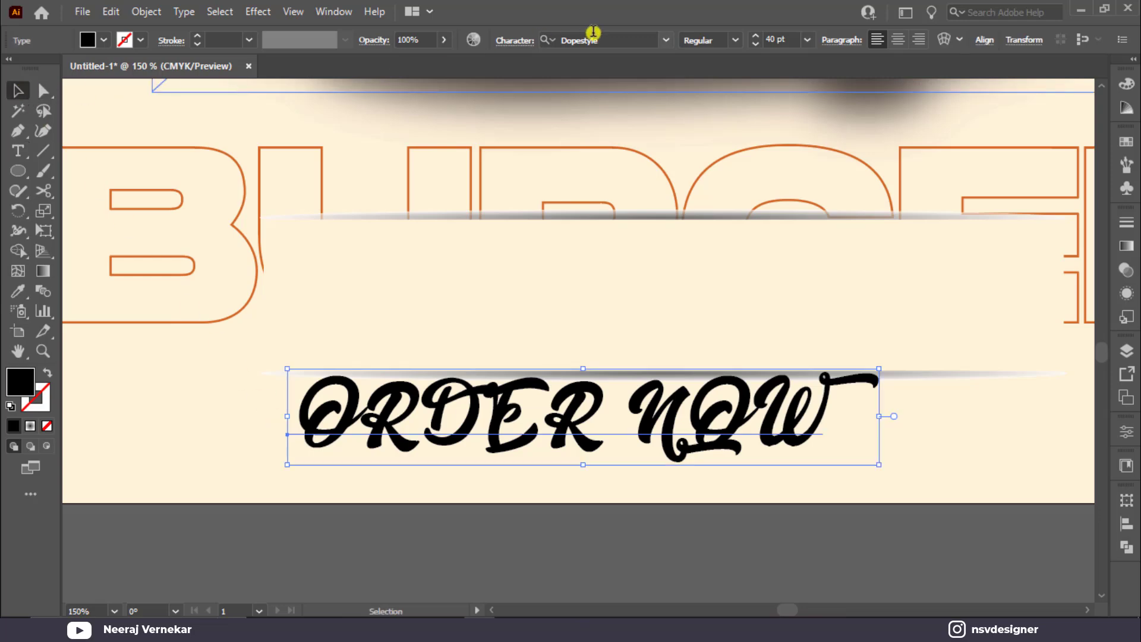
Set the ORDER NOW text in Montserrat ExtraBold and place it centred on the lower cream label.
{"action": "left_click", "coordinate": [588, 38]}
{"action": "type", "text": "mon"}
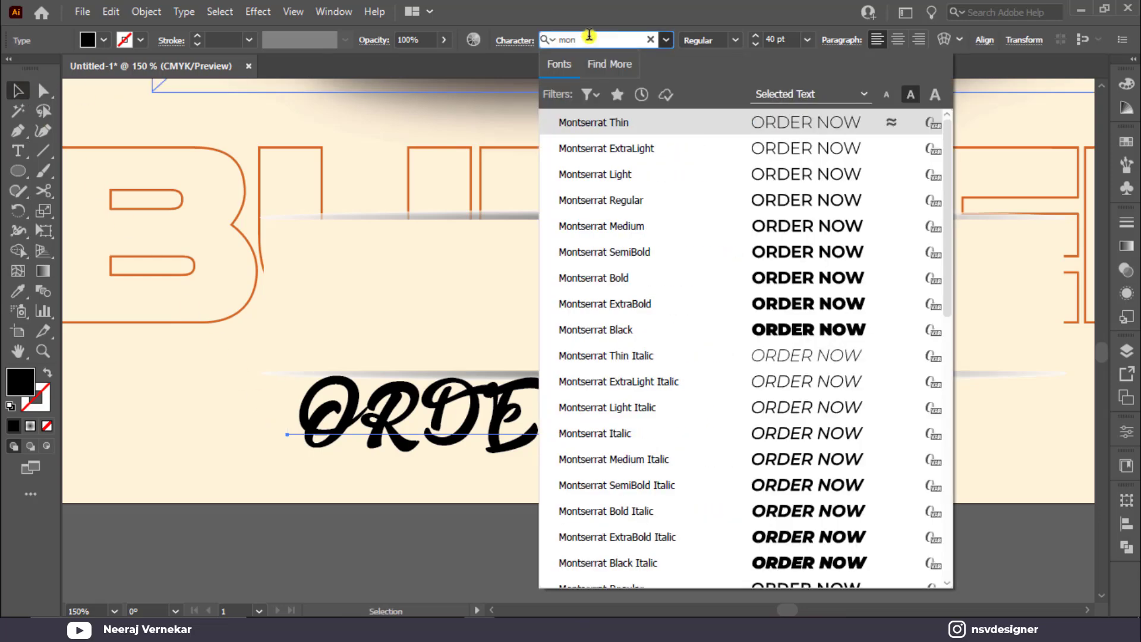
{"action": "left_click", "coordinate": [815, 304]}
{"action": "left_click_drag", "start_coordinate": [738, 395], "coordinate": [835, 323]}
Recolour the ORDER NOW text with the orange of the cf6728 swatch.
{"action": "key", "text": "ctrl+0"}
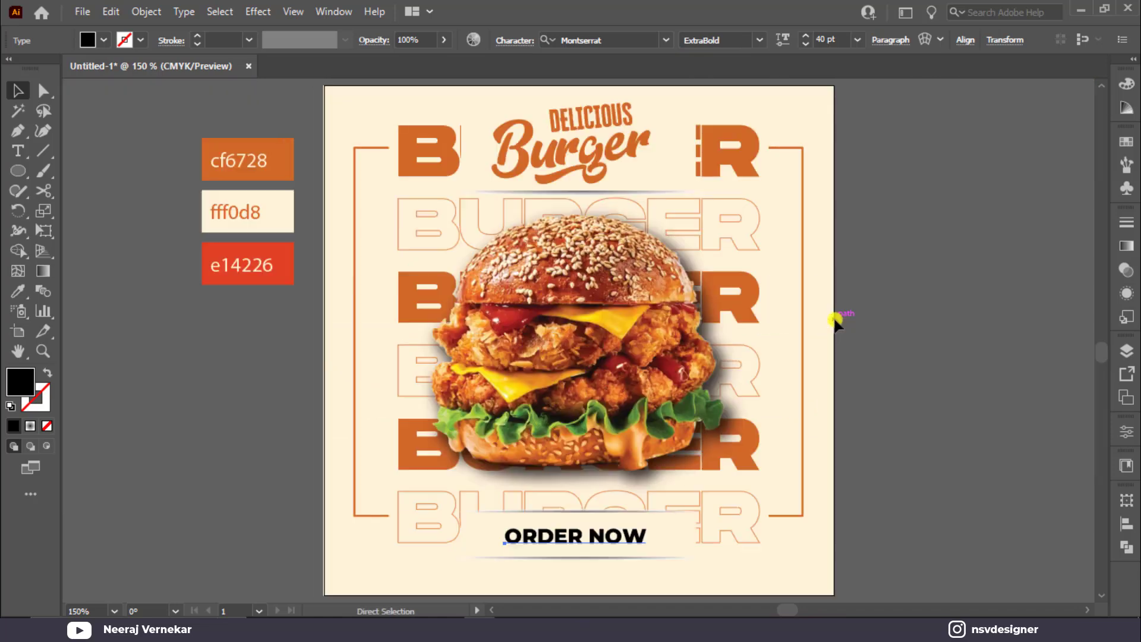
{"action": "key", "text": "i"}
{"action": "left_click", "coordinate": [277, 161]}
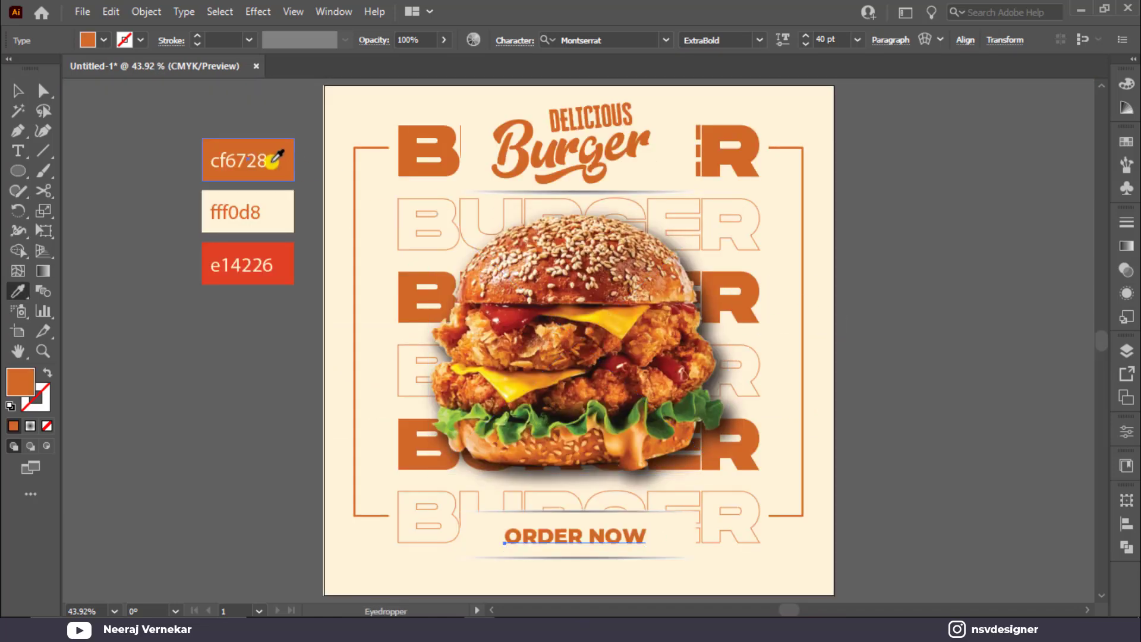
{"action": "left_click", "coordinate": [13, 94]}
{"action": "left_click", "coordinate": [121, 262]}
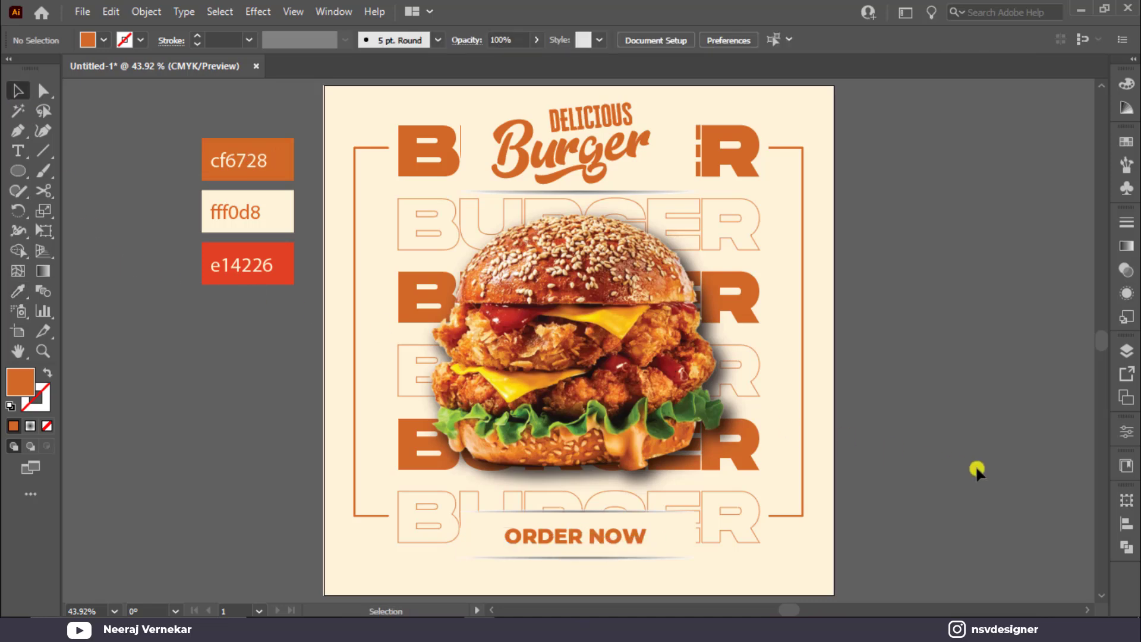
Try lowering the opacity of the three solid BURGER lines to 84% inside their group.
{"action": "key", "text": "ctrl+a"}
{"action": "left_click", "coordinate": [881, 466]}
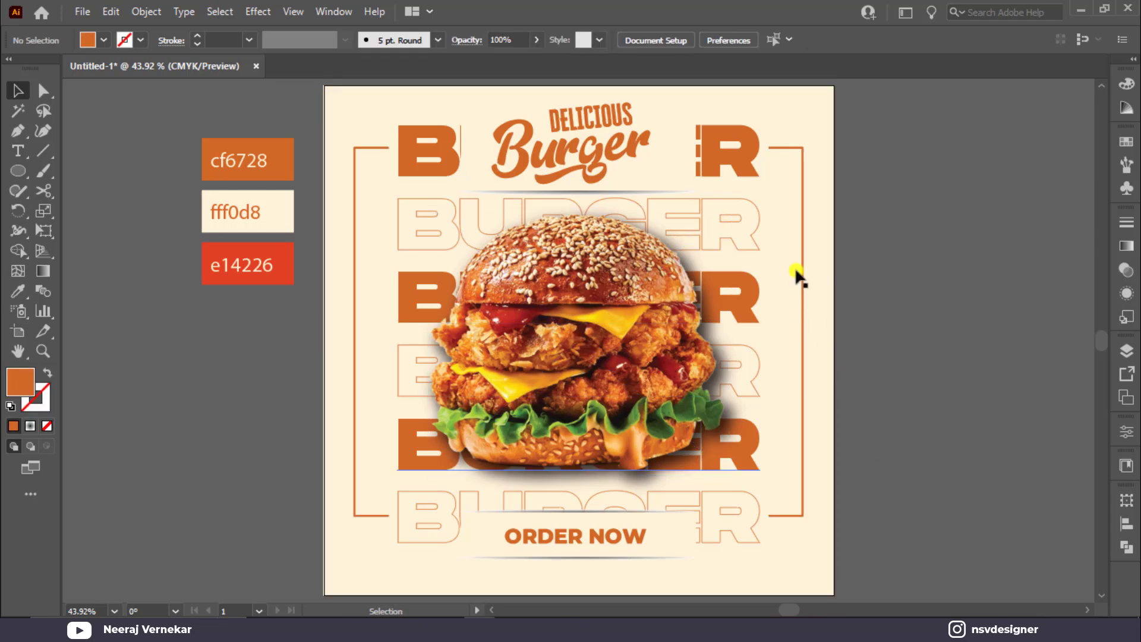
{"action": "double_click", "coordinate": [741, 146]}
{"action": "left_click", "coordinate": [742, 146]}
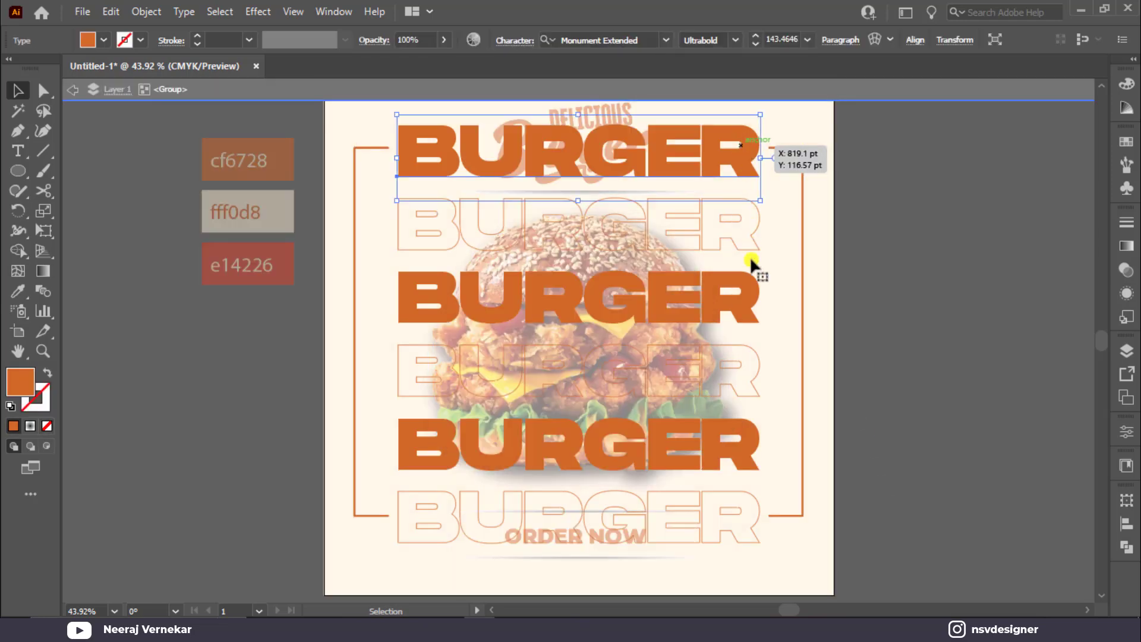
{"action": "left_click", "coordinate": [753, 343], "text": "shift"}
{"action": "left_click", "coordinate": [752, 441], "text": "shift"}
{"action": "left_click_drag", "start_coordinate": [447, 40], "coordinate": [431, 59]}
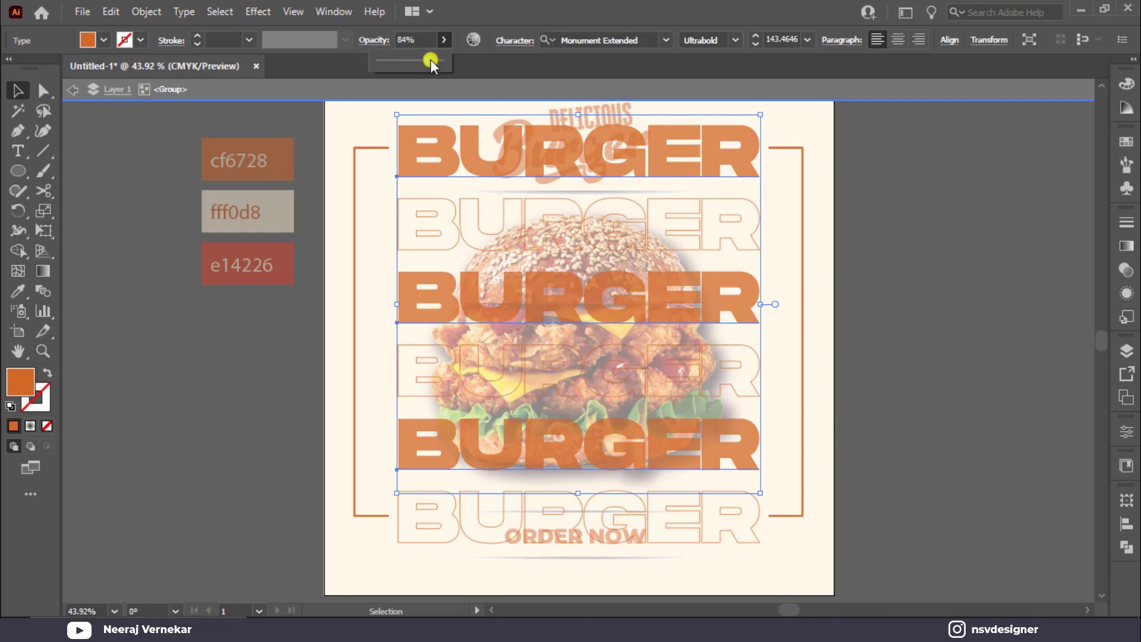
{"action": "double_click", "coordinate": [924, 275]}
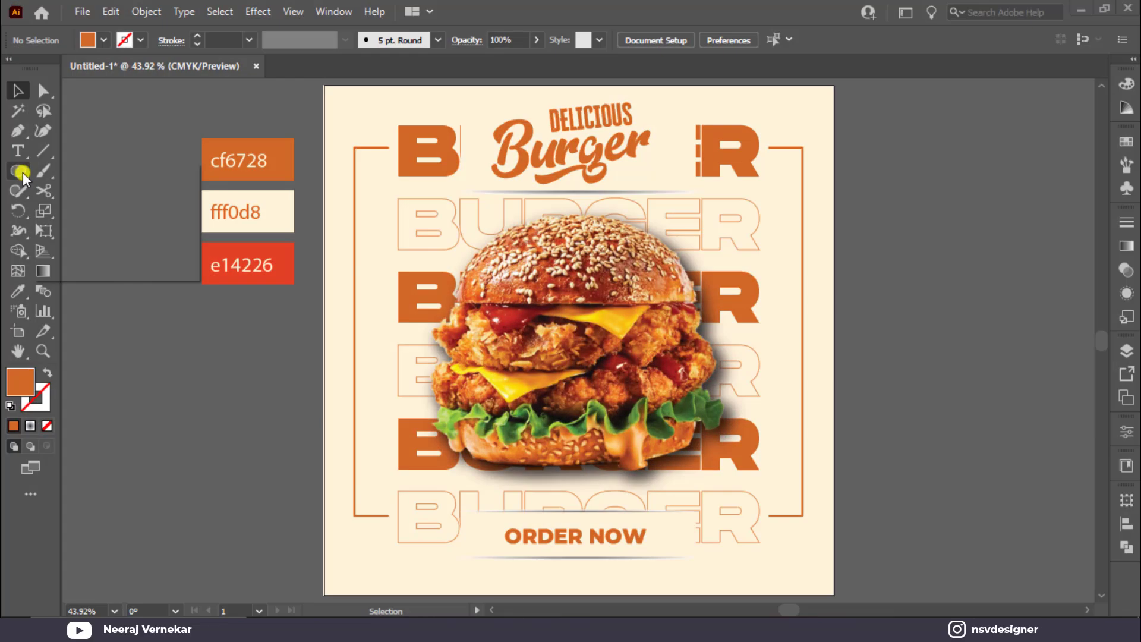
Draw a 25-point star with radii of 35 pt and 50 pt on the poster's right edge.
{"action": "left_click_drag", "start_coordinate": [18, 172], "coordinate": [96, 249]}
{"action": "left_click", "coordinate": [97, 250]}
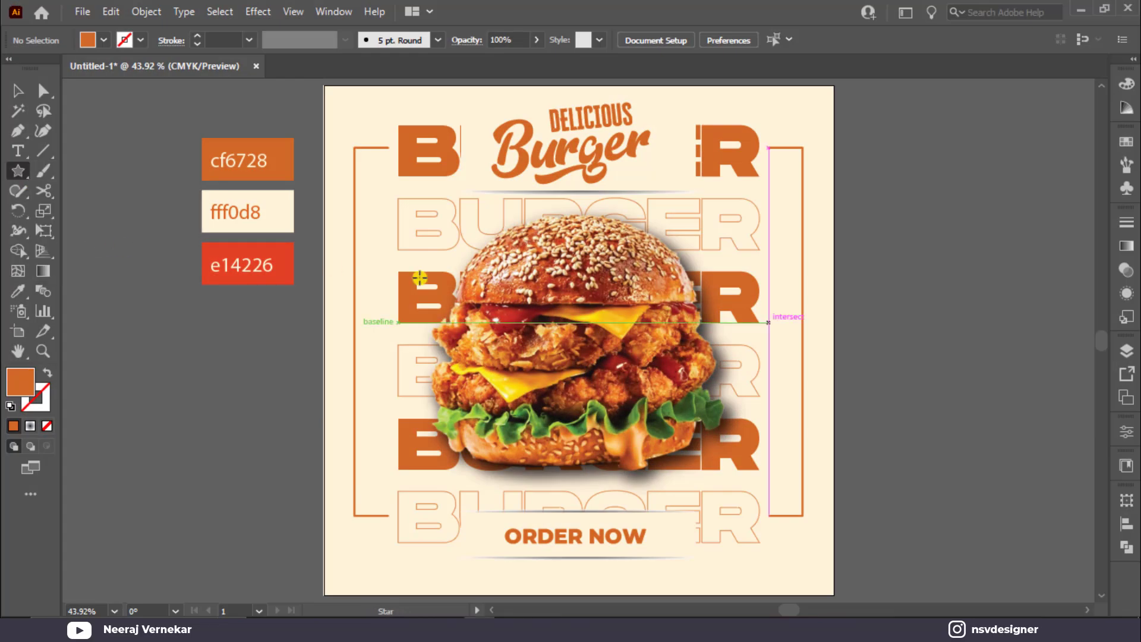
{"action": "left_click", "coordinate": [829, 321]}
{"action": "left_click", "coordinate": [572, 261]}
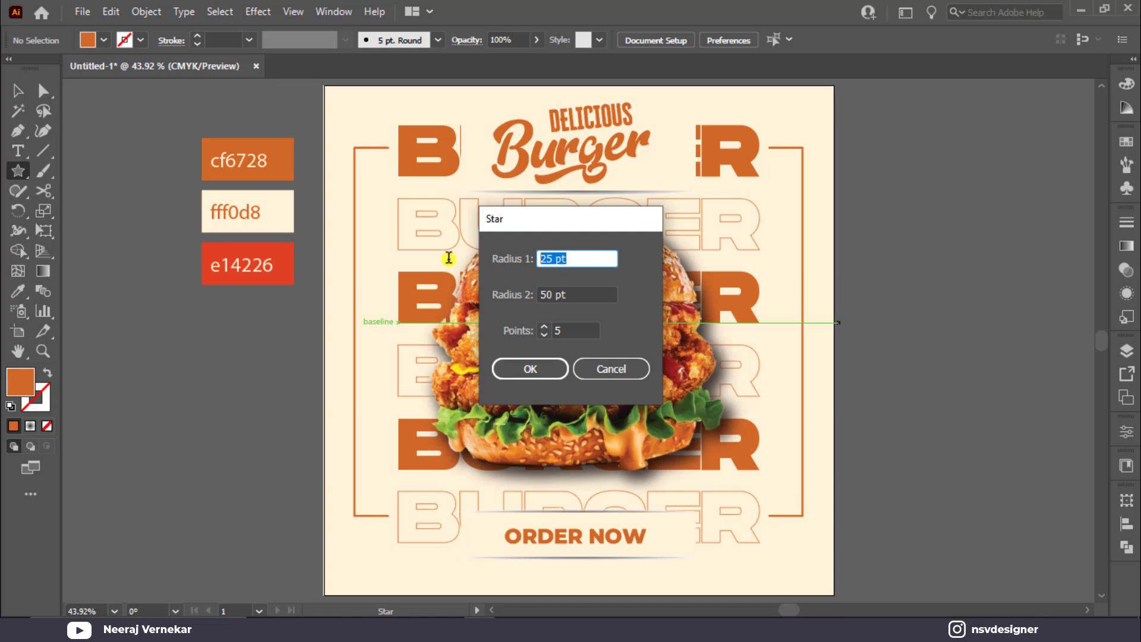
{"action": "type", "text": "40"}
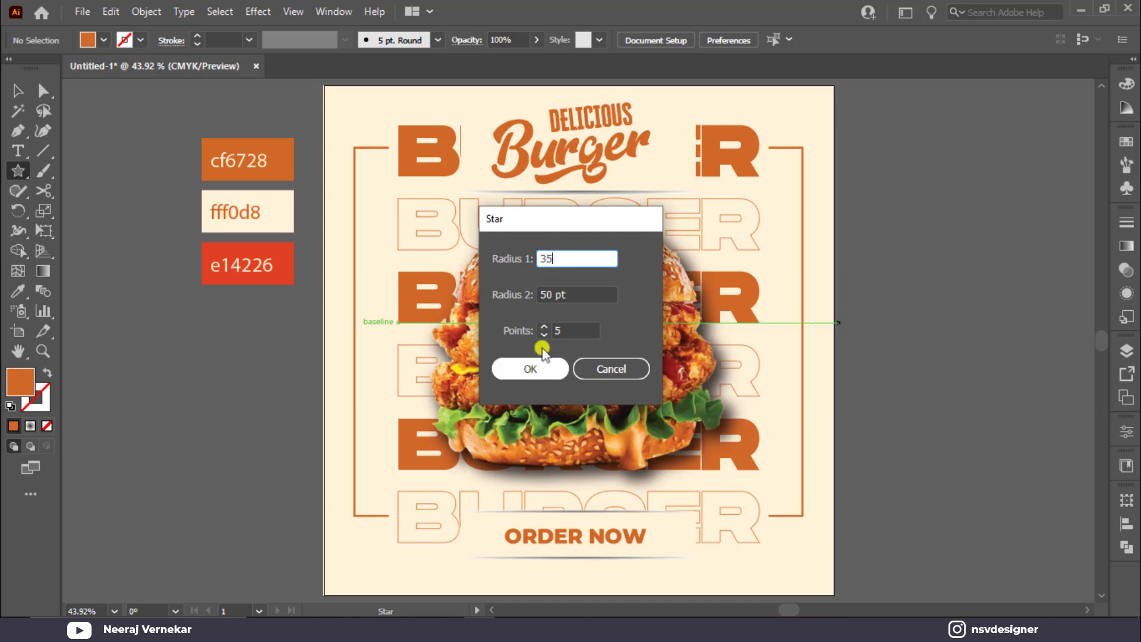
{"action": "left_click", "coordinate": [530, 368]}
{"action": "key", "text": "ctrl+z"}
{"action": "left_click", "coordinate": [835, 291]}
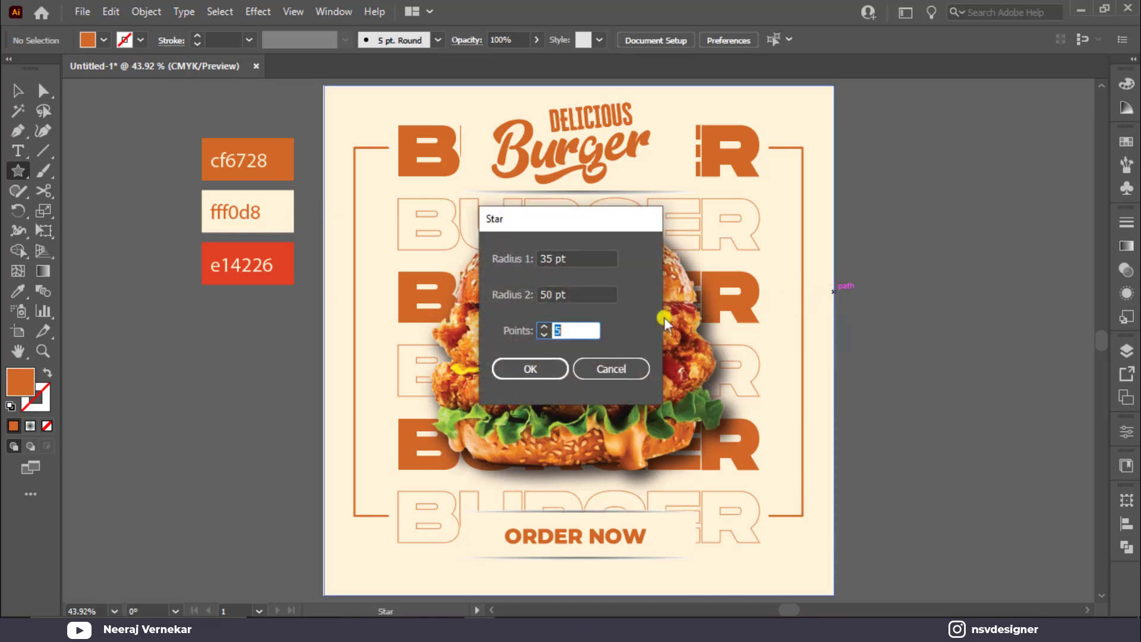
{"action": "left_click", "coordinate": [573, 261]}
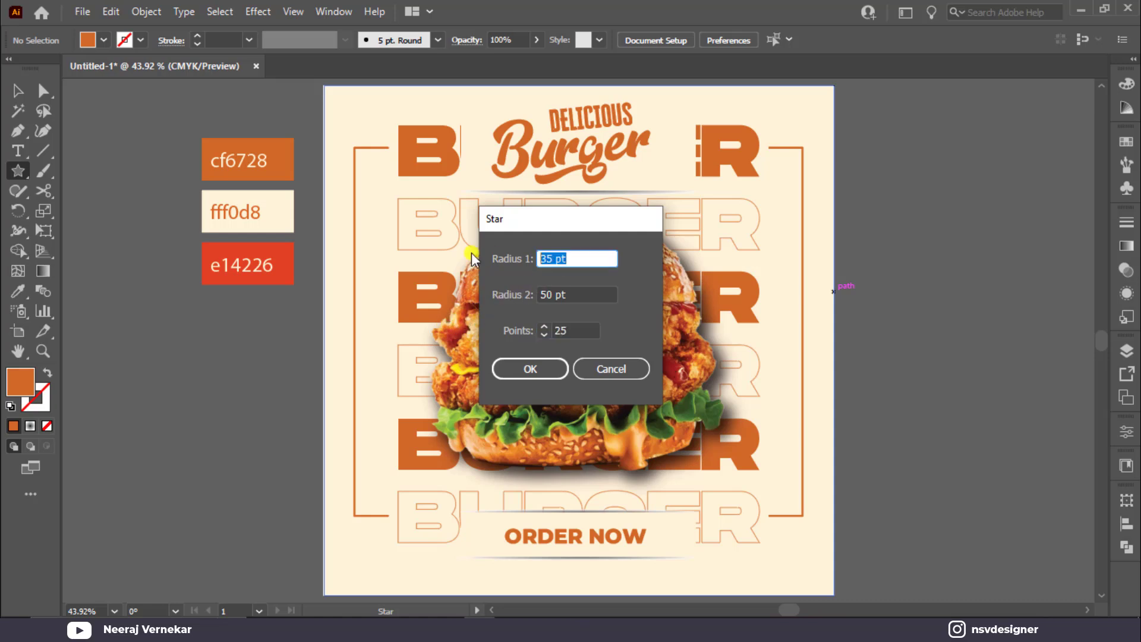
{"action": "left_click", "coordinate": [543, 364]}
{"action": "left_click", "coordinate": [18, 90]}
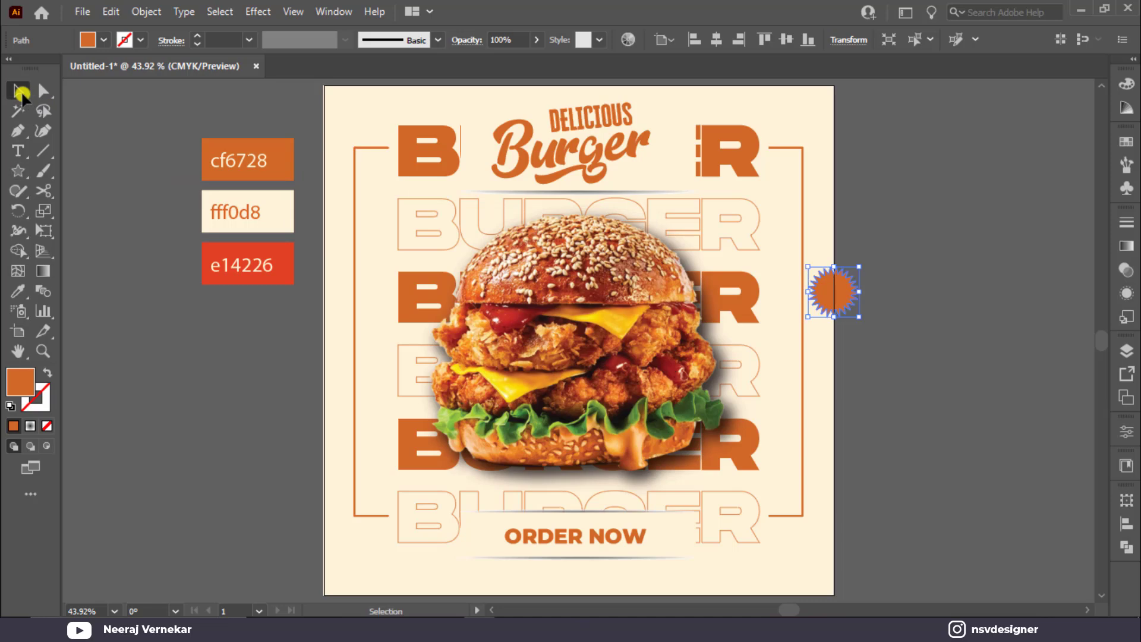
Enlarge the star, move it beside the burger over the right bracket, and fill it with the e14226 swatch red.
{"action": "left_click_drag", "start_coordinate": [856, 316], "coordinate": [907, 349]}
{"action": "left_click_drag", "start_coordinate": [793, 339], "coordinate": [762, 374]}
{"action": "key", "text": "i"}
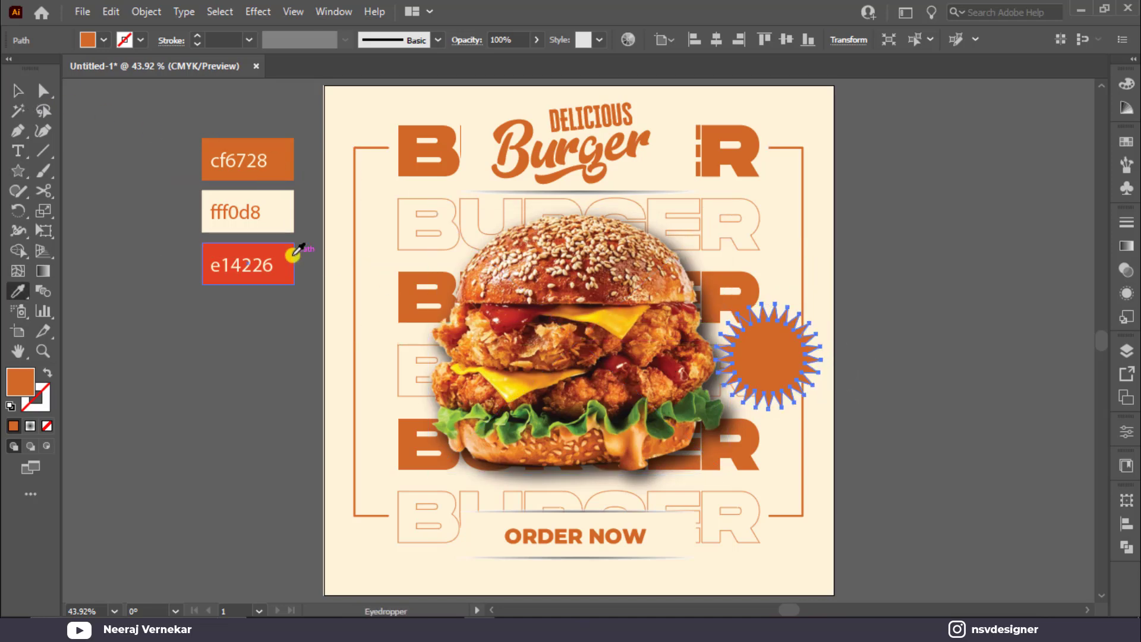
{"action": "left_click", "coordinate": [290, 257]}
Round all the star's corners to about 5.65 pt and shift the badge slightly up toward the burger.
{"action": "left_click", "coordinate": [43, 91]}
{"action": "left_click", "coordinate": [750, 310]}
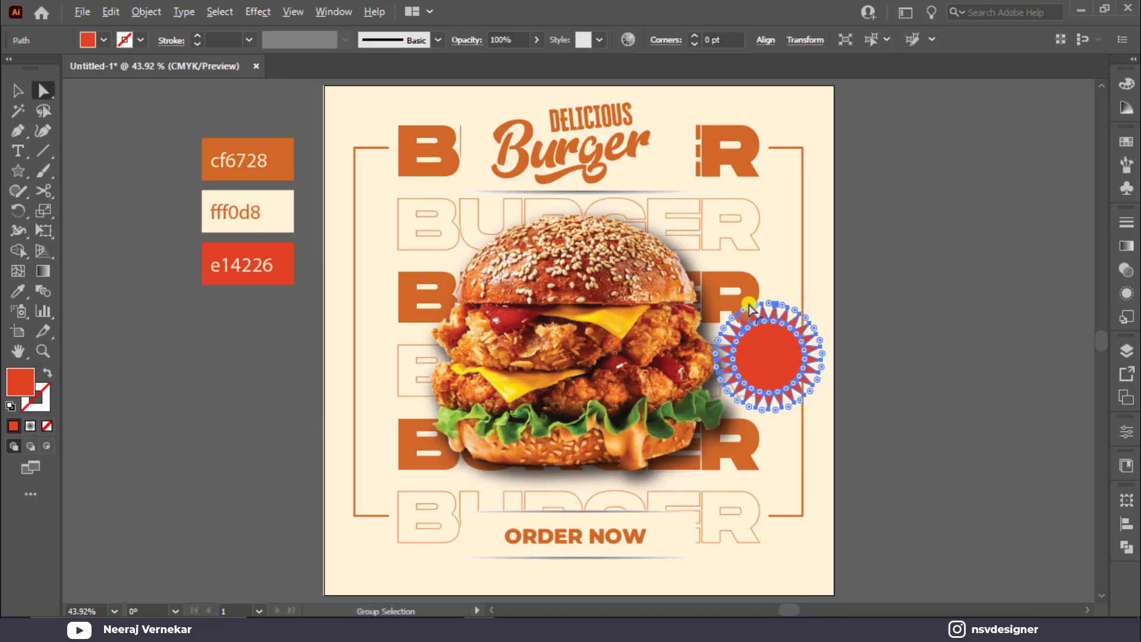
{"action": "scroll", "coordinate": [750, 309], "scroll_direction": "up", "scroll_amount": 3}
{"action": "left_click_drag", "start_coordinate": [749, 304], "coordinate": [750, 319]}
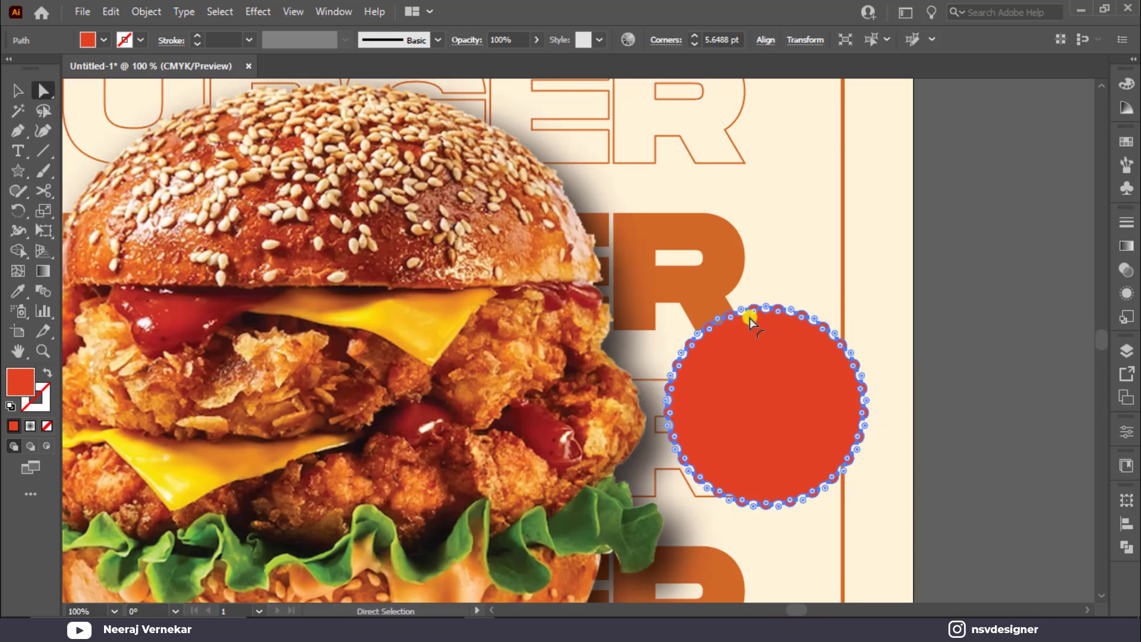
{"action": "key", "text": "v"}
{"action": "left_click", "coordinate": [933, 303]}
{"action": "left_click", "coordinate": [762, 410]}
{"action": "left_click_drag", "start_coordinate": [762, 410], "coordinate": [744, 373]}
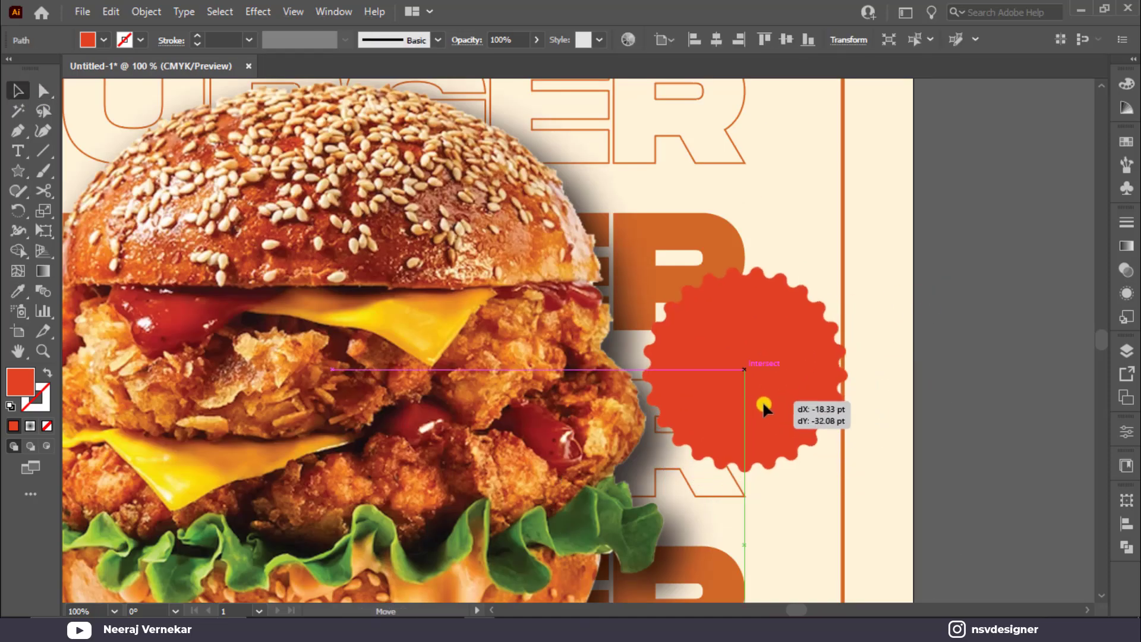
Try a 5 pt Offset Path effect with miter joins on the red badge.
{"action": "left_click", "coordinate": [183, 12]}
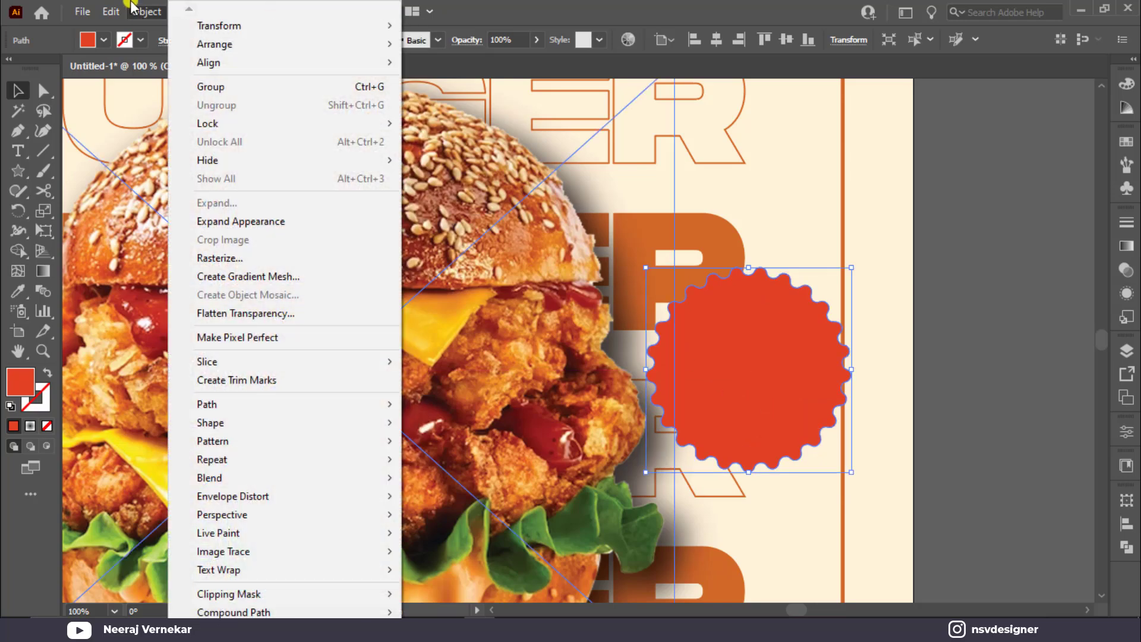
{"action": "left_click", "coordinate": [133, 9]}
{"action": "left_click", "coordinate": [258, 12]}
{"action": "mouse_move", "coordinate": [357, 160]}
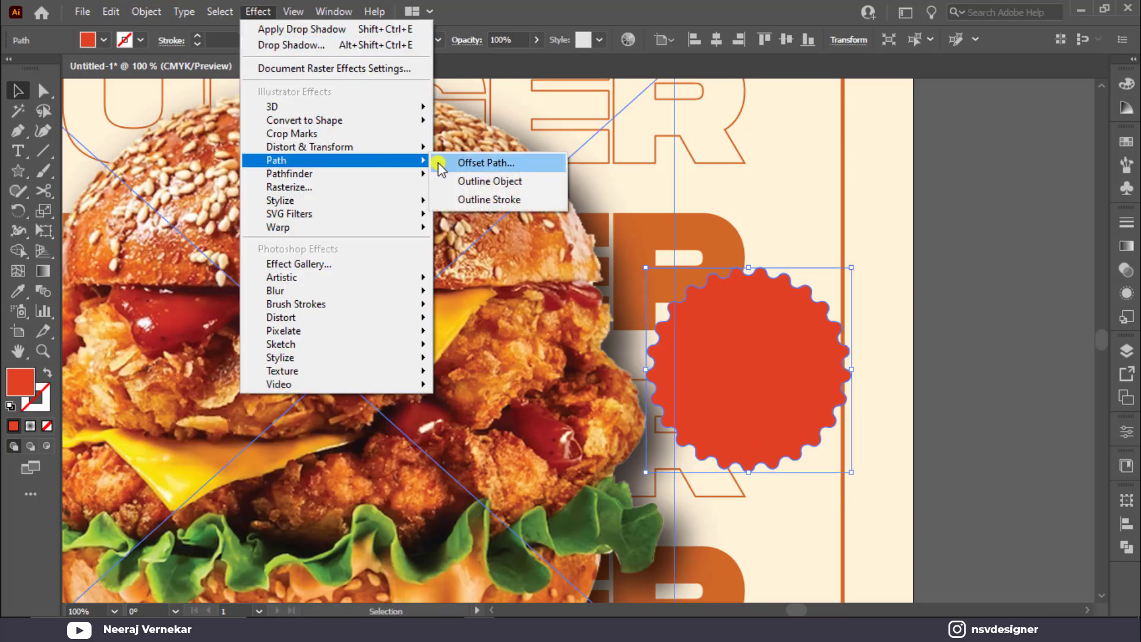
{"action": "left_click", "coordinate": [440, 162]}
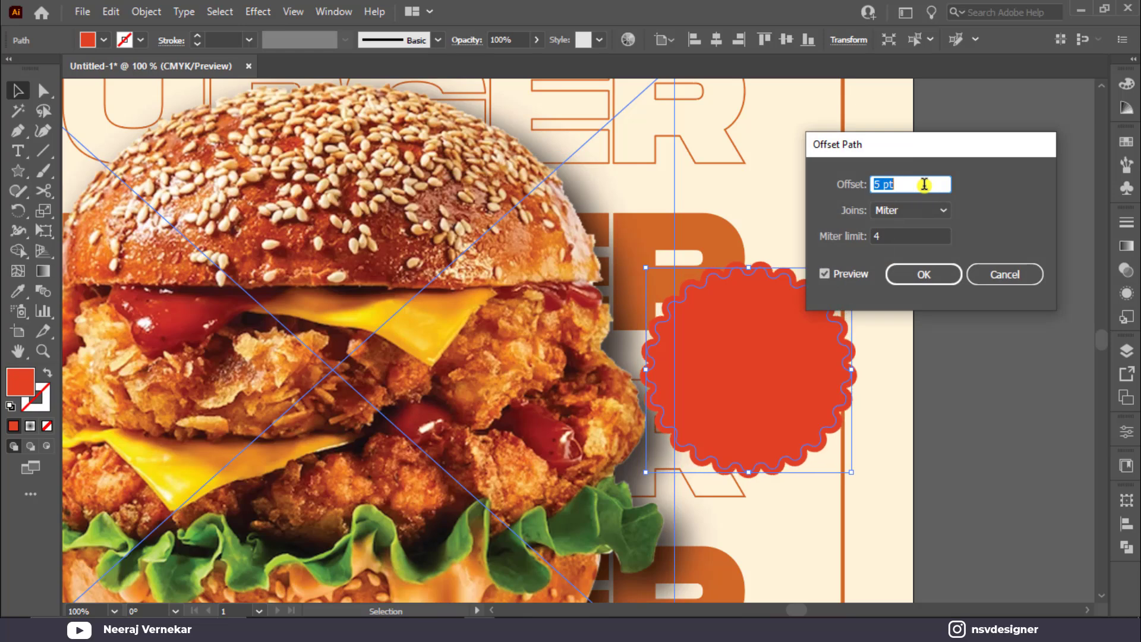
{"action": "left_click", "coordinate": [921, 274]}
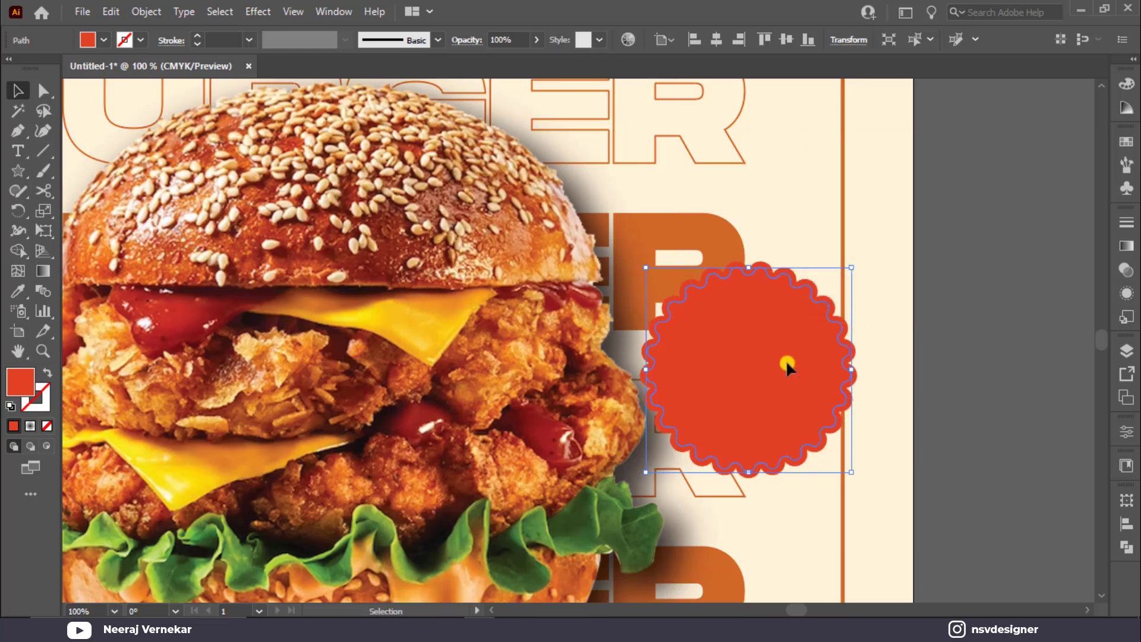
Try to recolour one layer of the offset badge with the poster background's cream.
{"action": "key", "text": "i"}
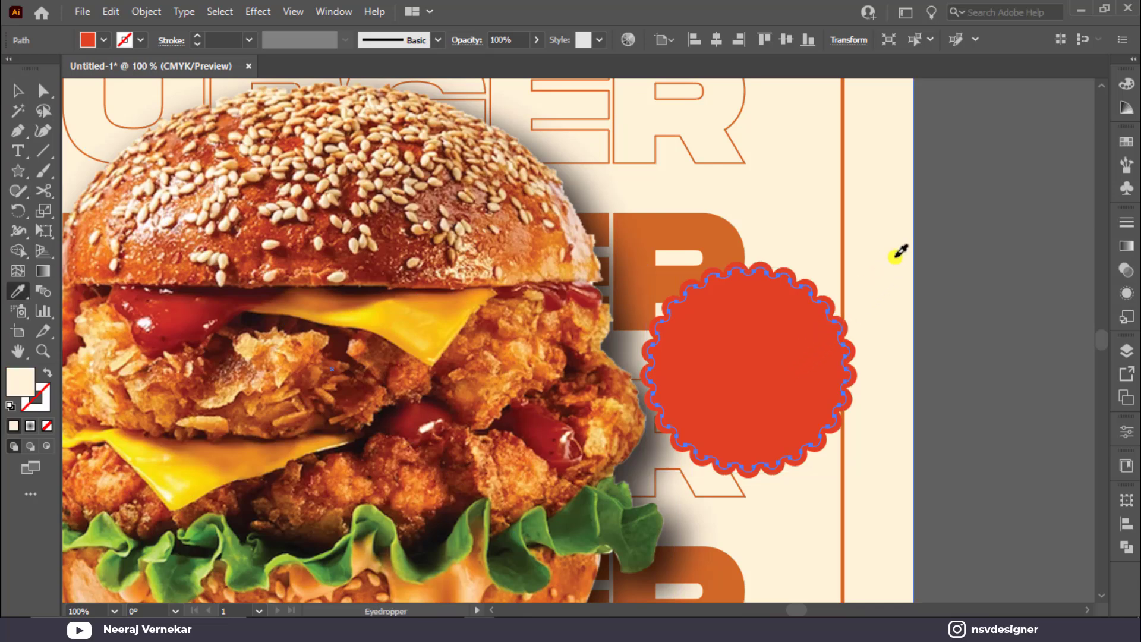
{"action": "left_click", "coordinate": [896, 256]}
{"action": "key", "text": "ctrl+z"}
{"action": "key", "text": "v"}
{"action": "left_click", "coordinate": [788, 344]}
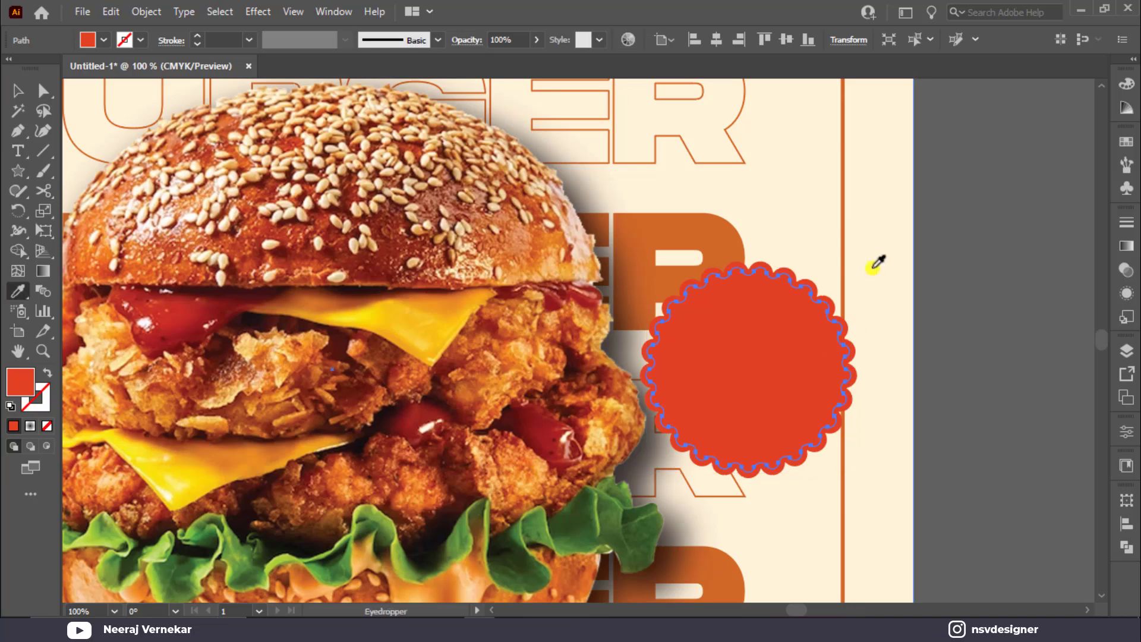
{"action": "key", "text": "i"}
{"action": "left_click", "coordinate": [892, 249]}
{"action": "key", "text": "ctrl+z"}
{"action": "key", "text": "v"}
{"action": "right_click", "coordinate": [772, 330]}
{"action": "left_click", "coordinate": [993, 339]}
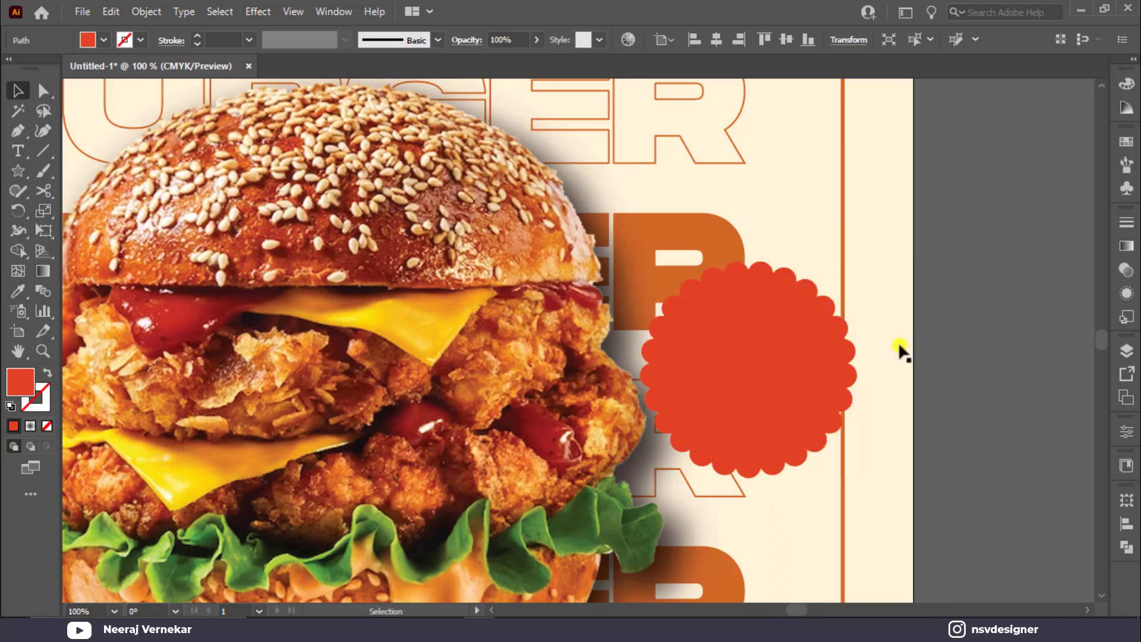
Try to isolate the badge's inner path and fill it with the background cream.
{"action": "double_click", "coordinate": [762, 348]}
{"action": "mouse_move", "coordinate": [768, 347]}
{"action": "left_mouse_down"}
{"action": "mouse_move", "coordinate": [902, 308]}
{"action": "mouse_move", "coordinate": [770, 341]}
{"action": "left_mouse_up"}
{"action": "key", "text": "Escape"}
{"action": "double_click", "coordinate": [770, 341]}
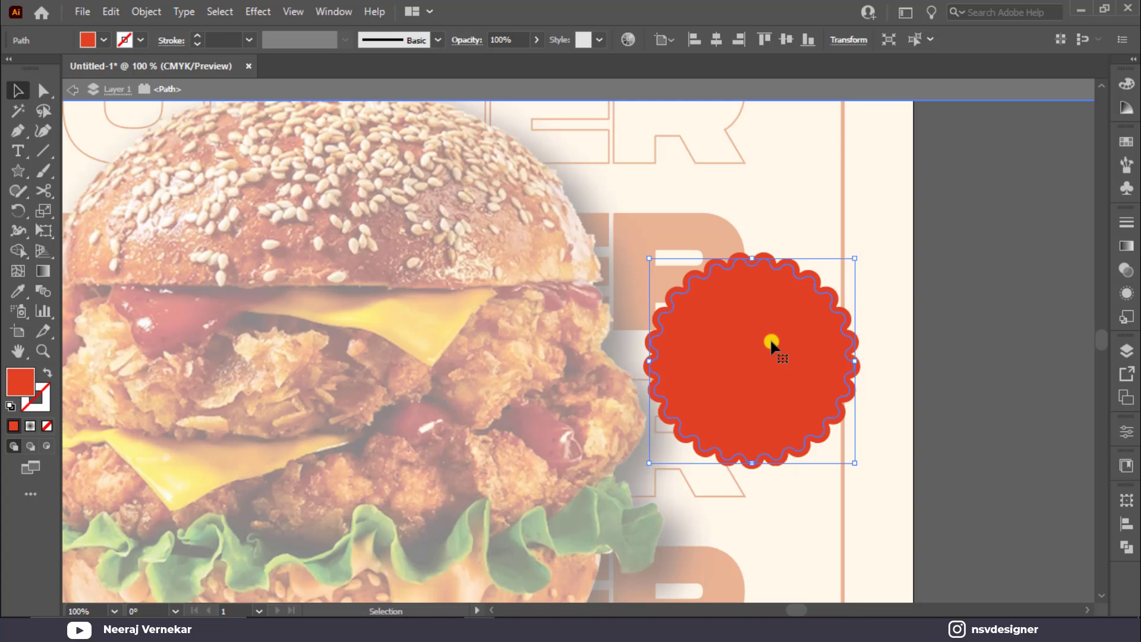
{"action": "key", "text": "i"}
{"action": "left_click", "coordinate": [894, 271]}
{"action": "key", "text": "Escape"}
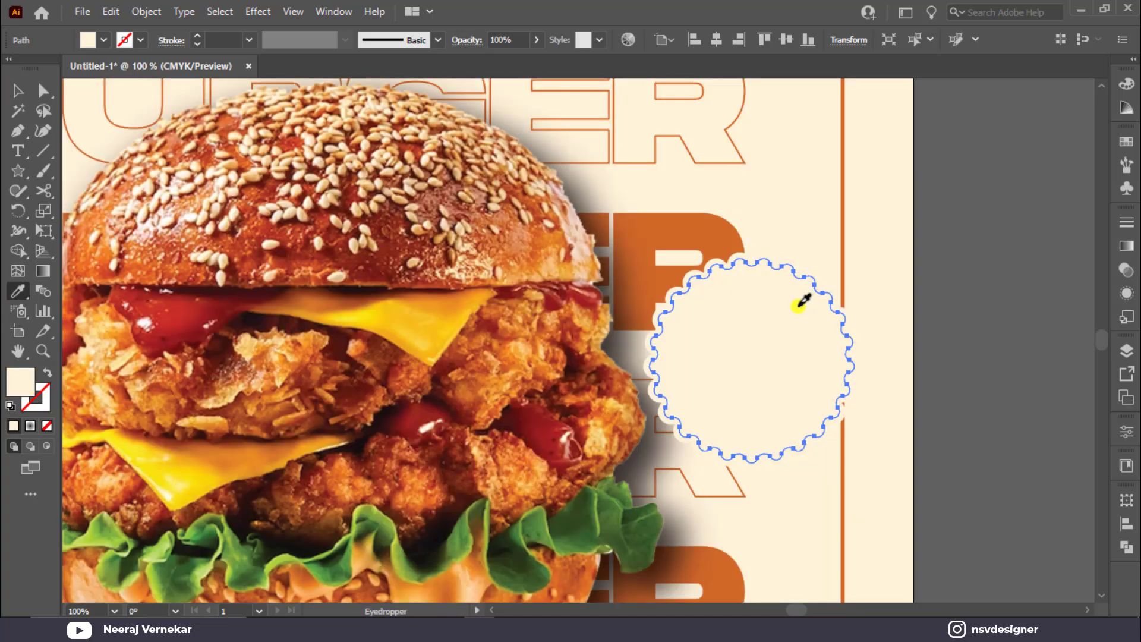
Undo the badge's cream fill and small move, back to before the Offset Path effect.
{"action": "key", "text": "v"}
{"action": "left_click", "coordinate": [962, 406]}
{"action": "left_click", "coordinate": [820, 377]}
{"action": "right_click", "coordinate": [819, 380]}
{"action": "left_click", "coordinate": [747, 393]}
{"action": "key", "text": "ctrl+z"}
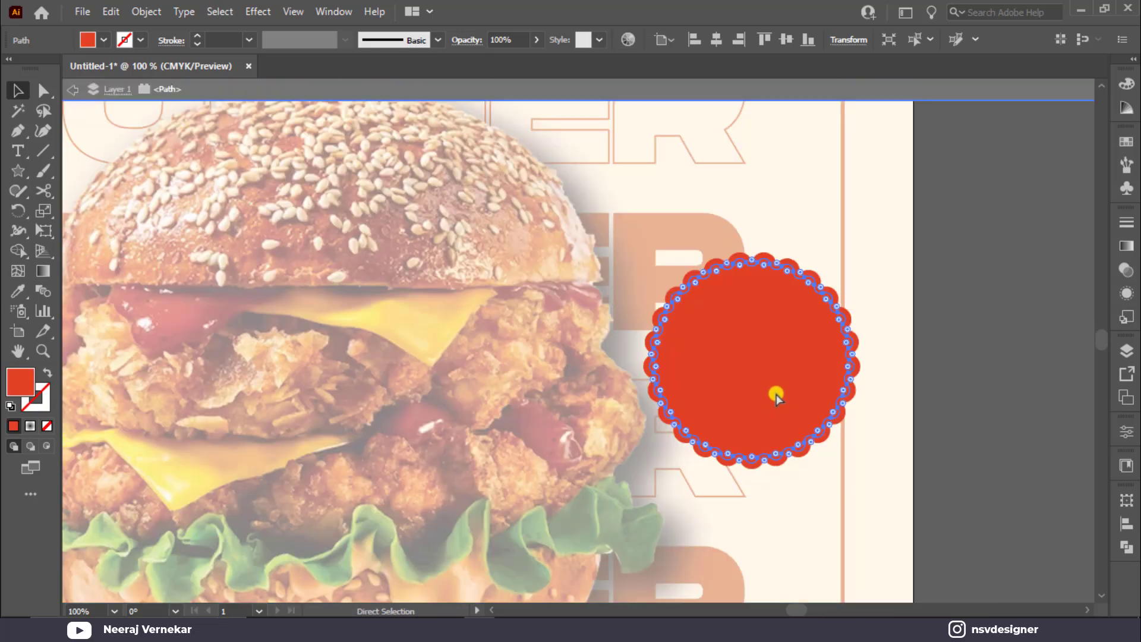
{"action": "key", "text": "ctrl+z"}
{"action": "key", "text": "ctrl+shift+z"}
{"action": "key", "text": "Escape"}
Create a separate offset copy of the red badge's path at 5 pt with miter joins and miter limit 4.
{"action": "left_click", "coordinate": [785, 369]}
{"action": "left_click", "coordinate": [146, 12]}
{"action": "mouse_move", "coordinate": [309, 405]}
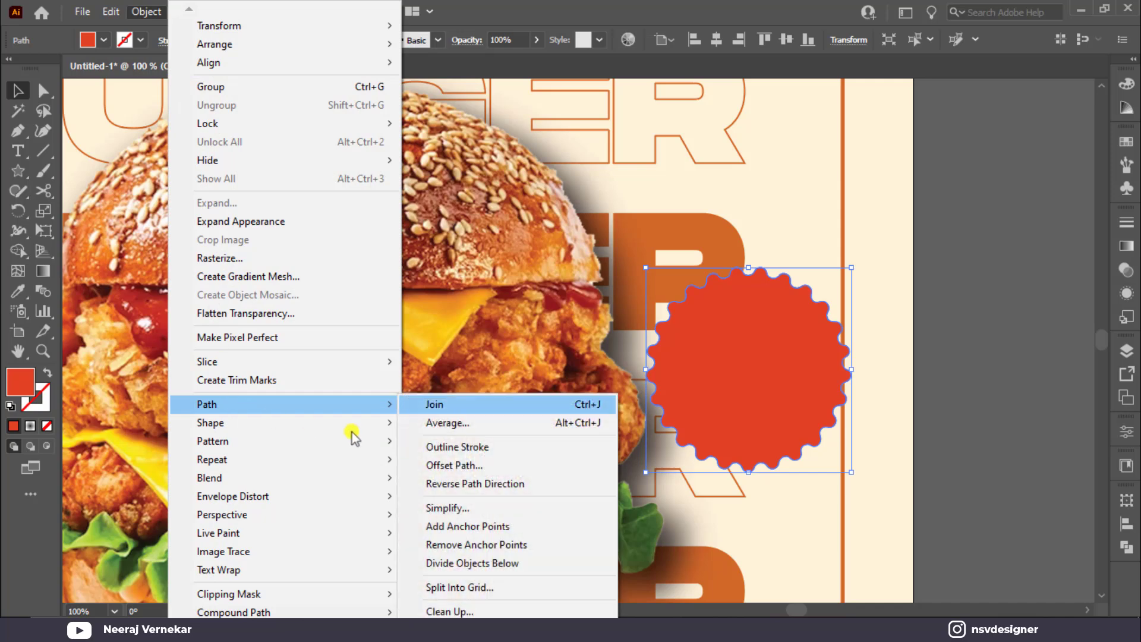
{"action": "left_click", "coordinate": [470, 464]}
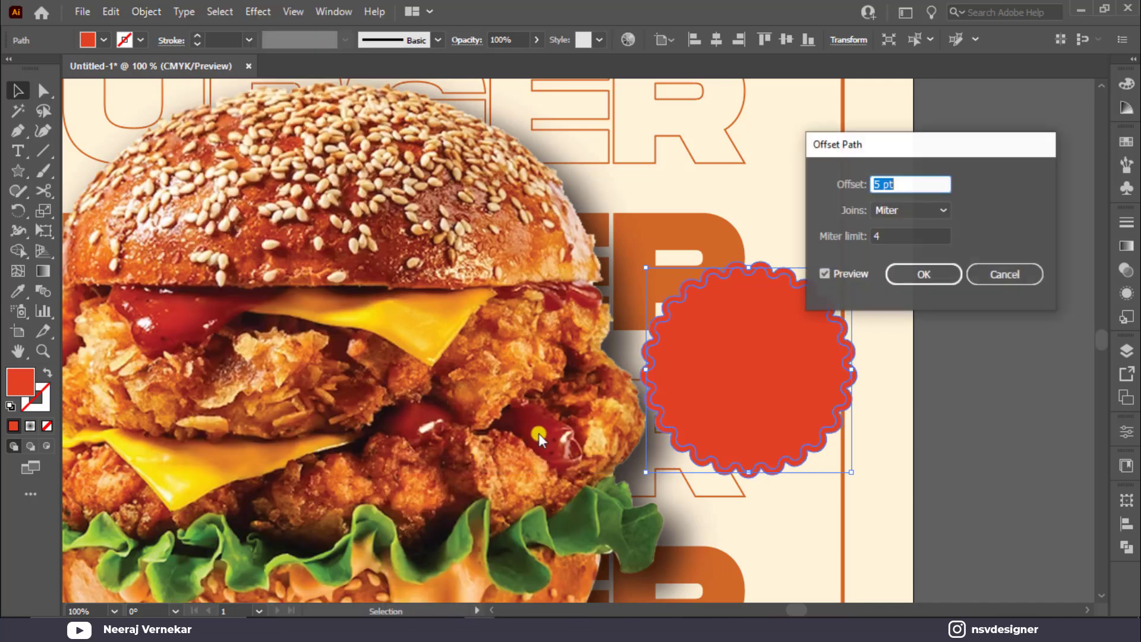
{"action": "left_click", "coordinate": [904, 280]}
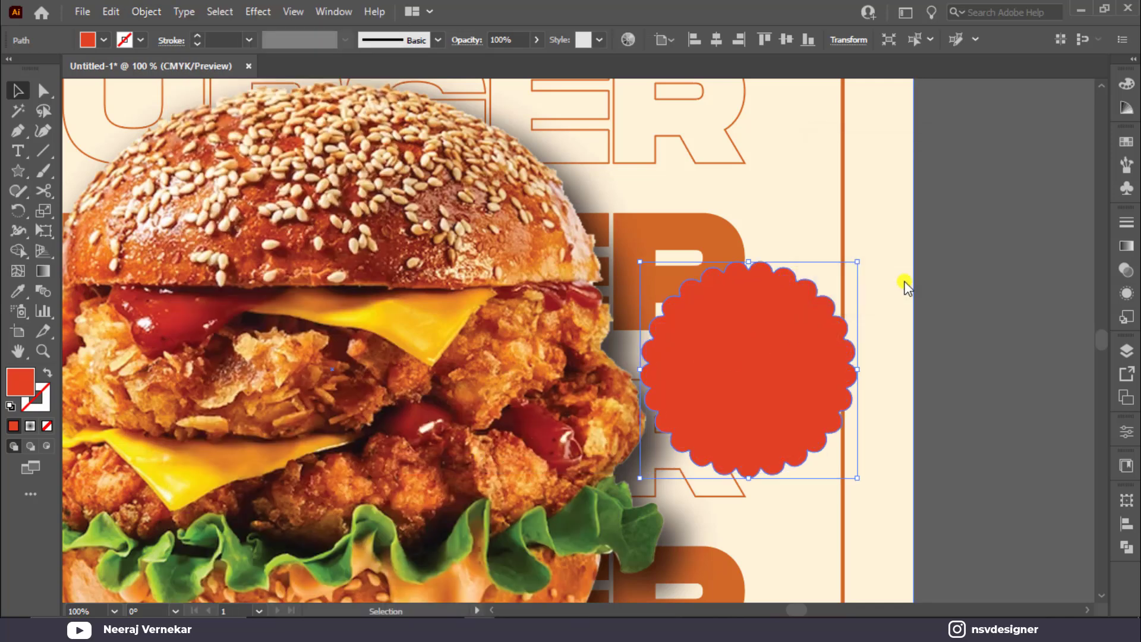
Fill the badge's inner scalloped path with the poster background's cream.
{"action": "key", "text": "i"}
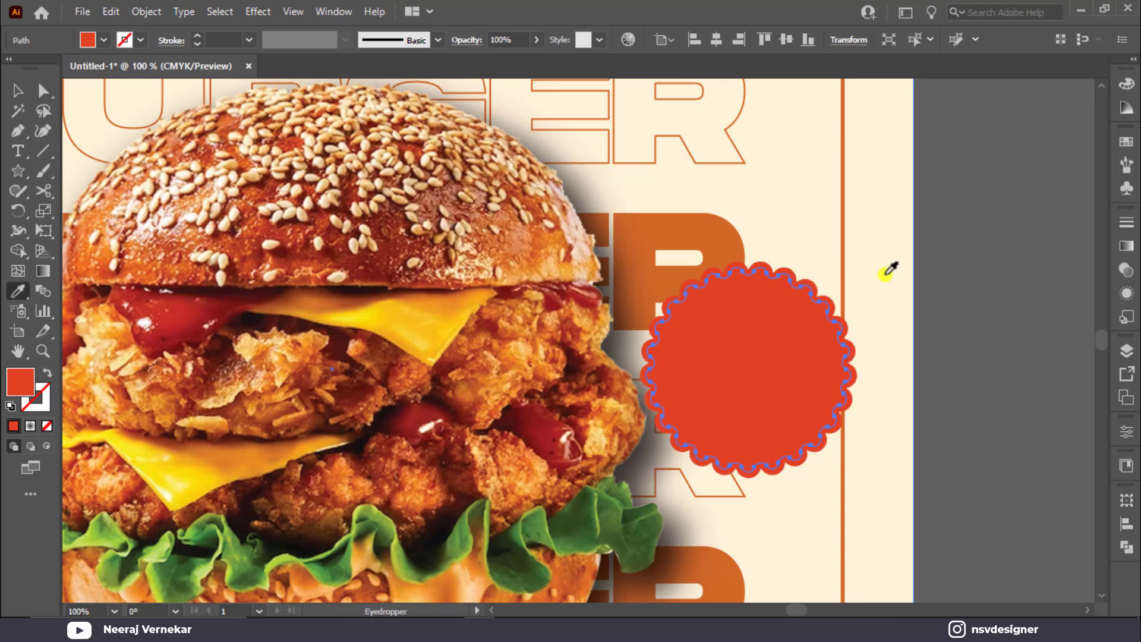
{"action": "left_click", "coordinate": [890, 269]}
{"action": "key", "text": "v"}
{"action": "left_click", "coordinate": [914, 276]}
{"action": "left_click", "coordinate": [827, 371]}
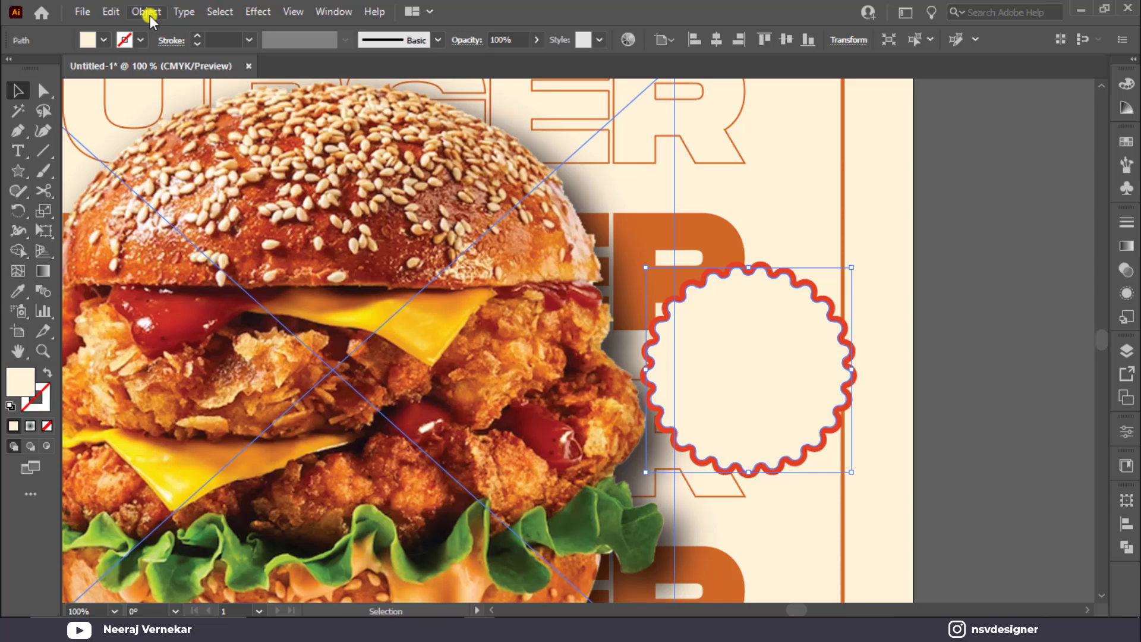
Offset the badge's outer red path outward once more, and select the middle scalloped path.
{"action": "left_click", "coordinate": [762, 262]}
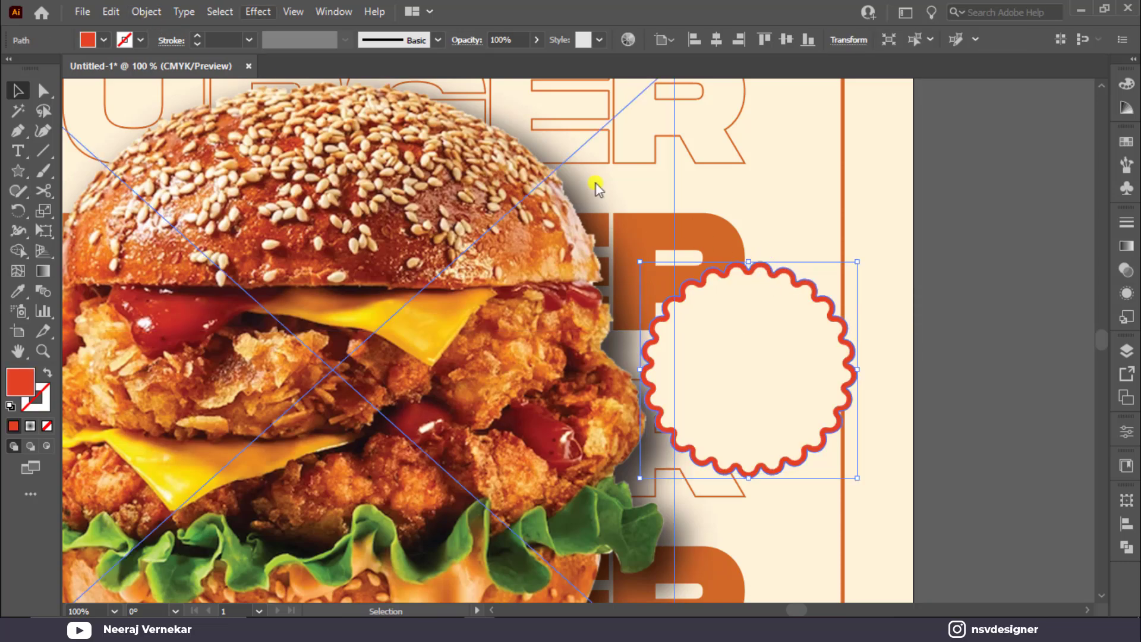
{"action": "left_click", "coordinate": [258, 11]}
{"action": "left_click", "coordinate": [137, 18]}
{"action": "left_click", "coordinate": [140, 12]}
{"action": "mouse_move", "coordinate": [224, 400]}
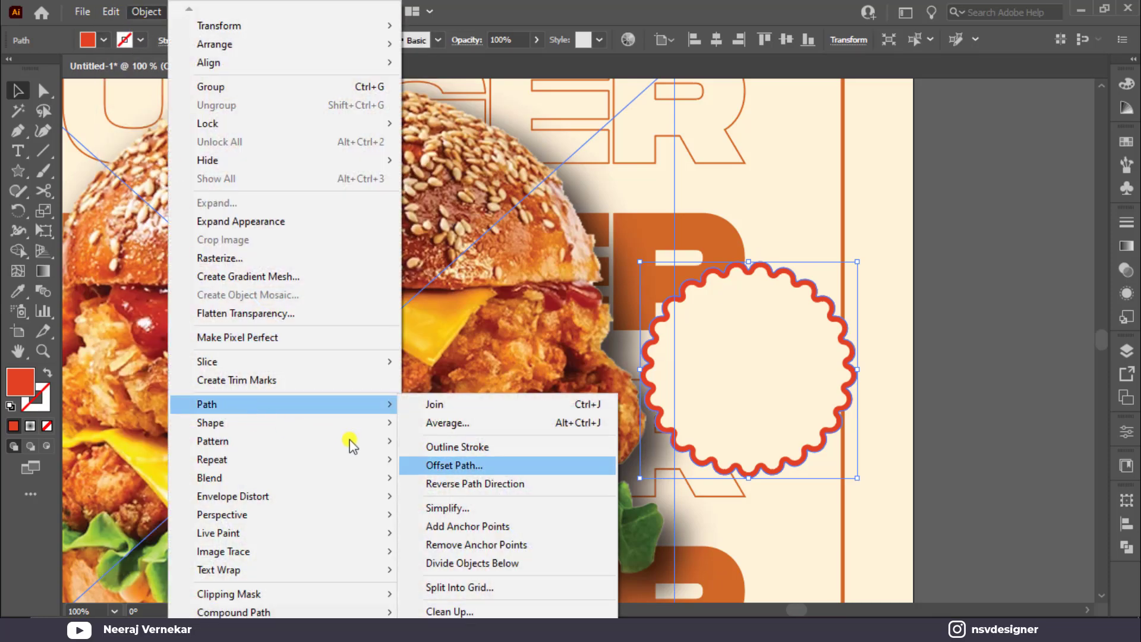
{"action": "left_click", "coordinate": [443, 462]}
{"action": "left_click", "coordinate": [915, 280]}
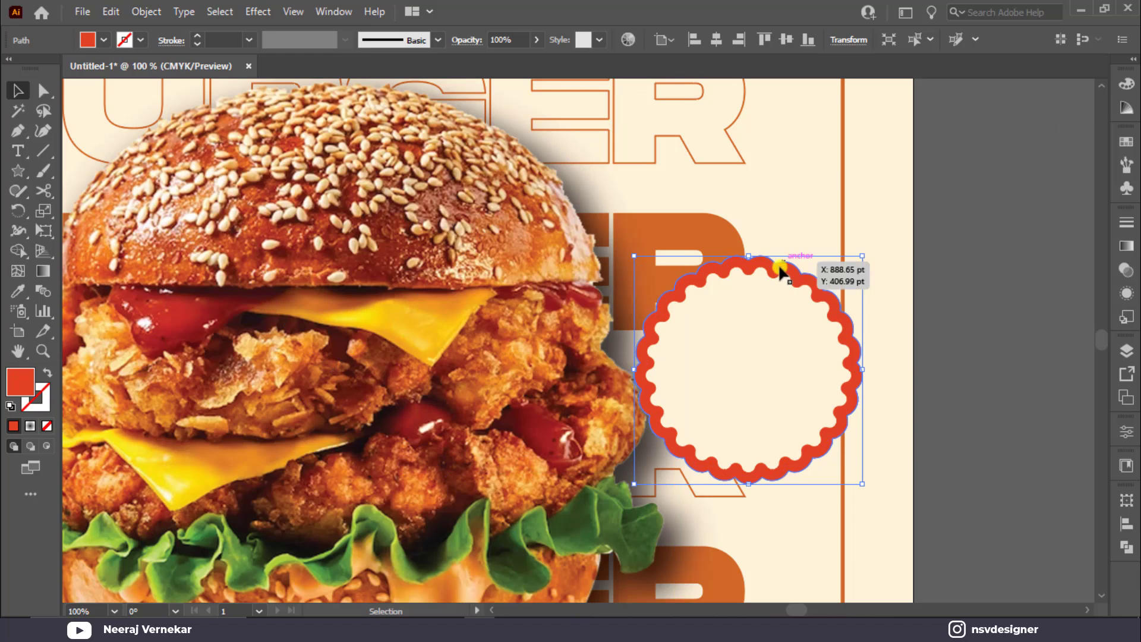
{"action": "left_click", "coordinate": [780, 270]}
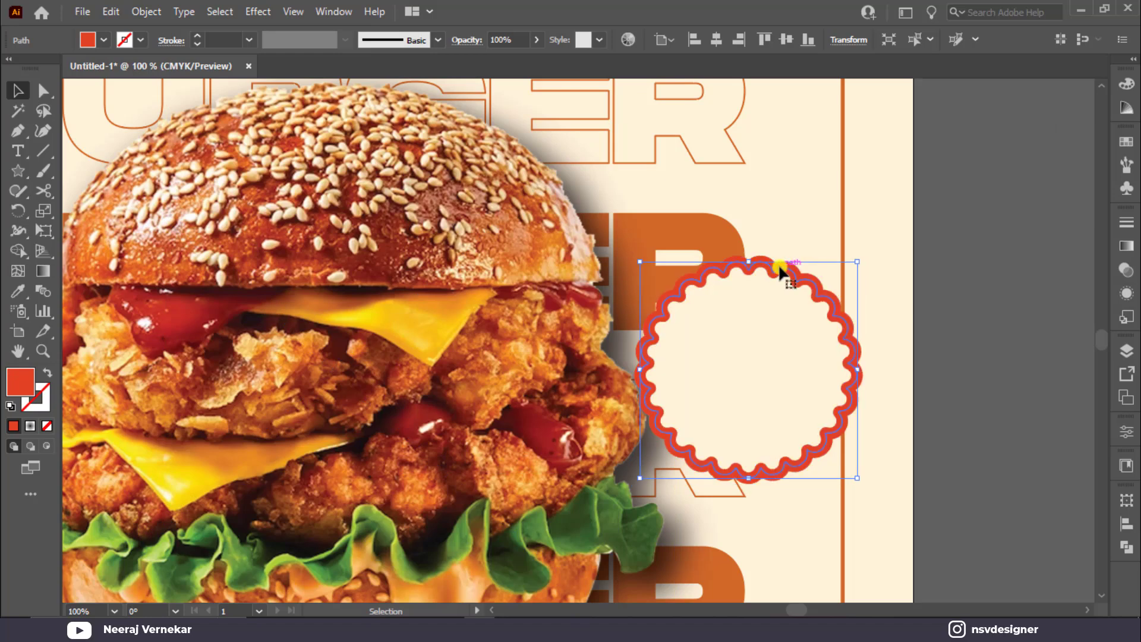
{"action": "key", "text": "u"}
{"action": "left_click", "coordinate": [779, 336]}
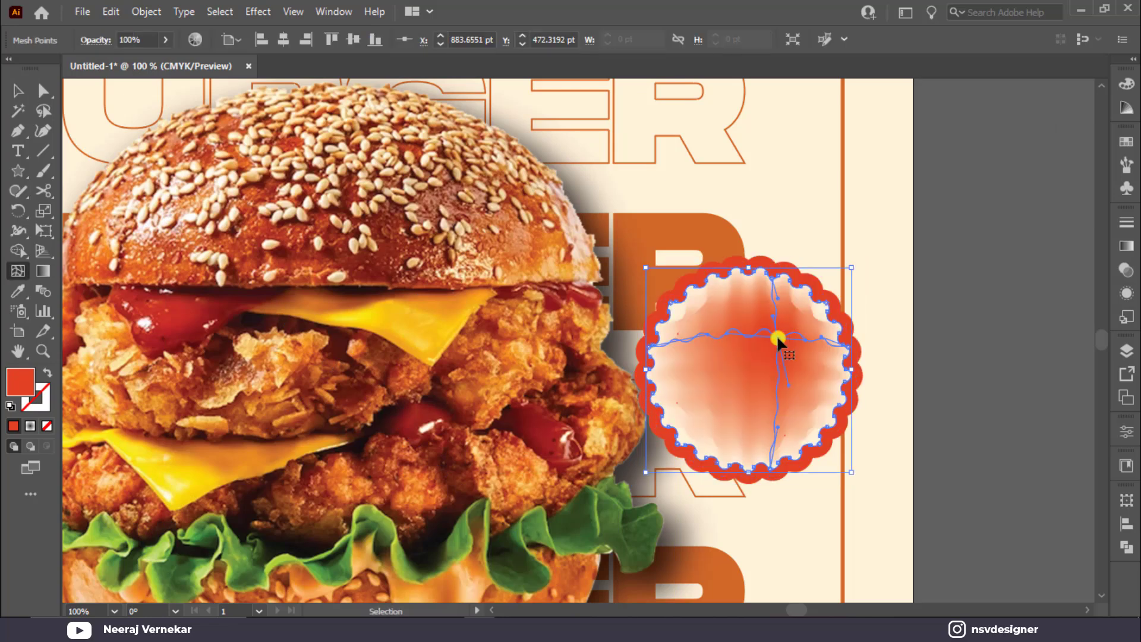
{"action": "key", "text": "ctrl+z"}
{"action": "key", "text": "v"}
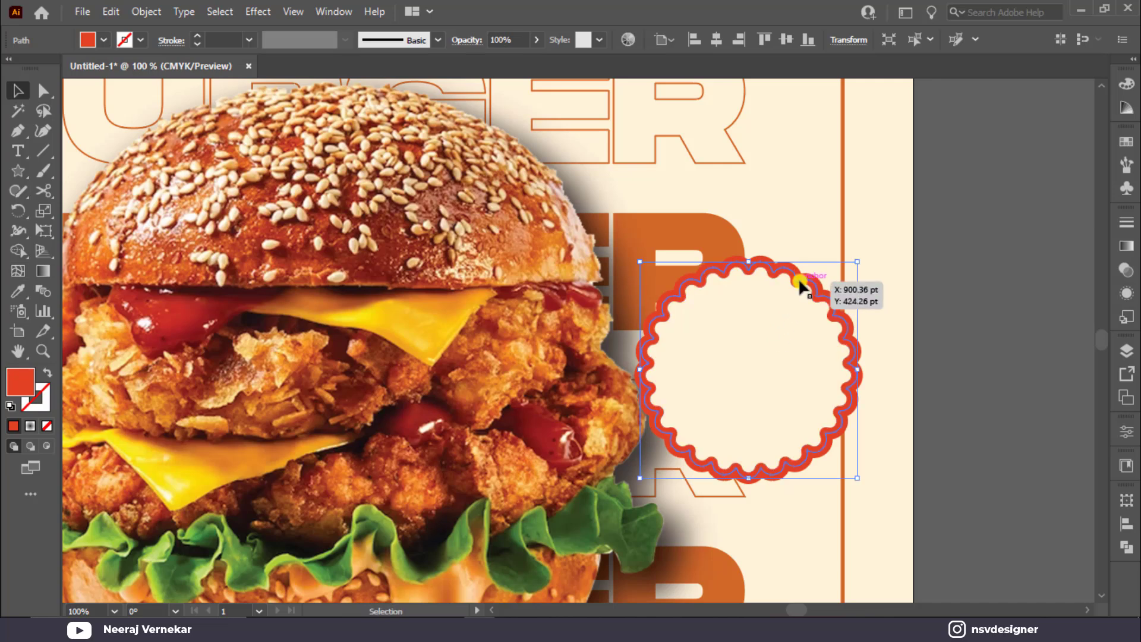
Fill the badge's middle scalloped path with the background cream and its innermost path with the badge's red.
{"action": "key", "text": "i"}
{"action": "left_click", "coordinate": [794, 314]}
{"action": "key", "text": "v"}
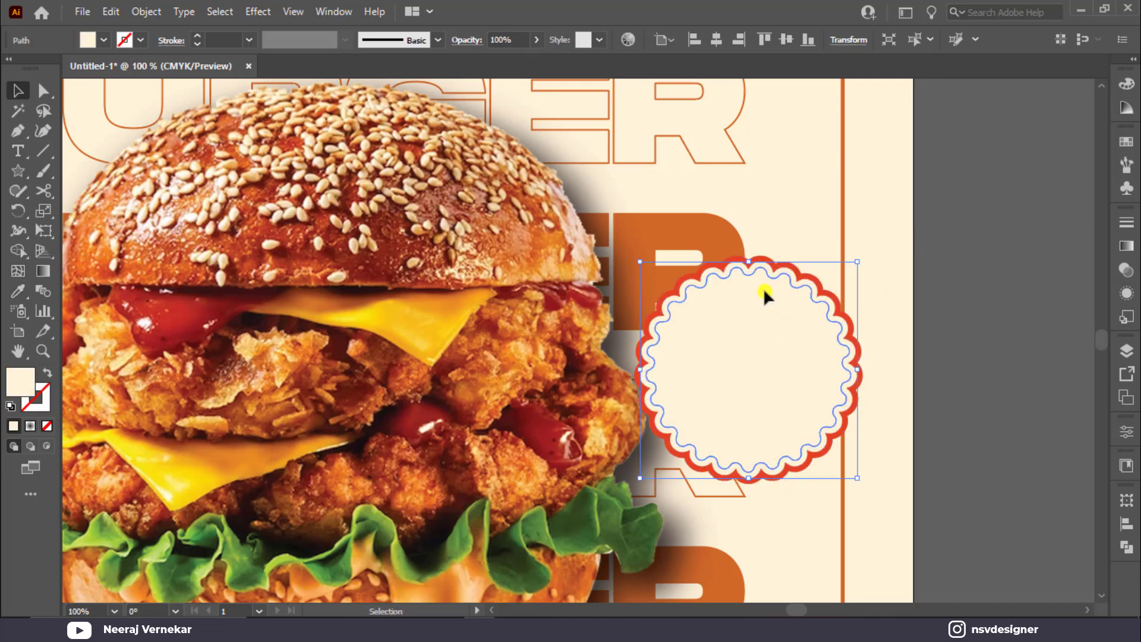
{"action": "key", "text": "i"}
{"action": "left_click", "coordinate": [808, 272]}
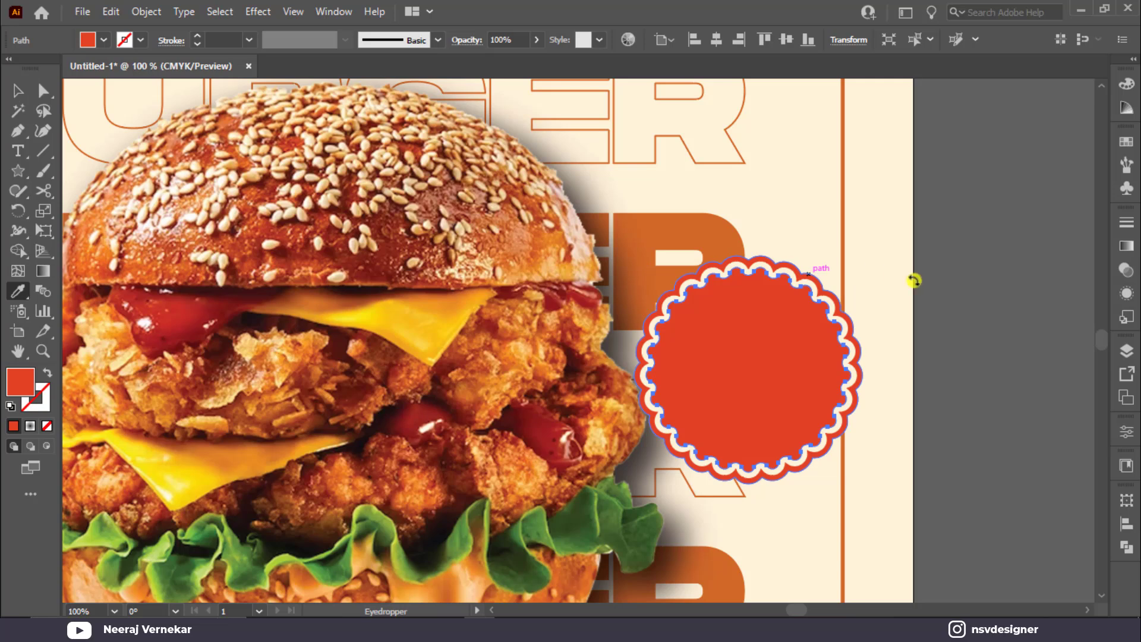
{"action": "key", "text": "v"}
{"action": "left_click", "coordinate": [944, 284]}
Undo the stray move of the cream background rectangle and lock the rectangle in place.
{"action": "left_click_drag", "start_coordinate": [872, 271], "coordinate": [828, 340]}
{"action": "key", "text": "ctrl+z"}
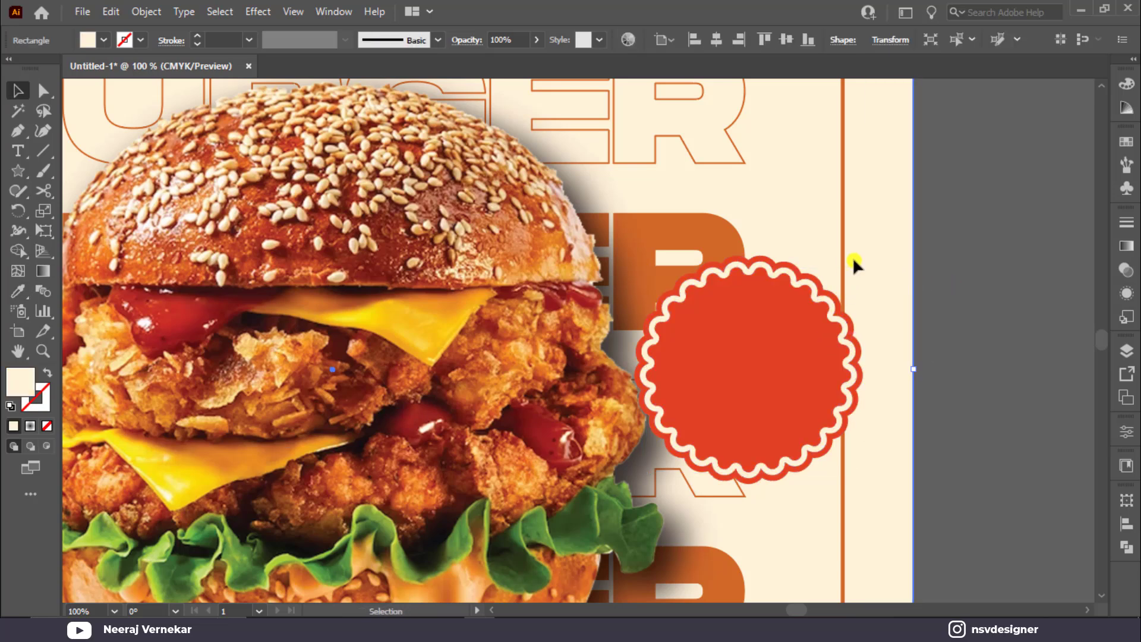
{"action": "key", "text": "ctrl+2"}
{"action": "left_click", "coordinate": [843, 261]}
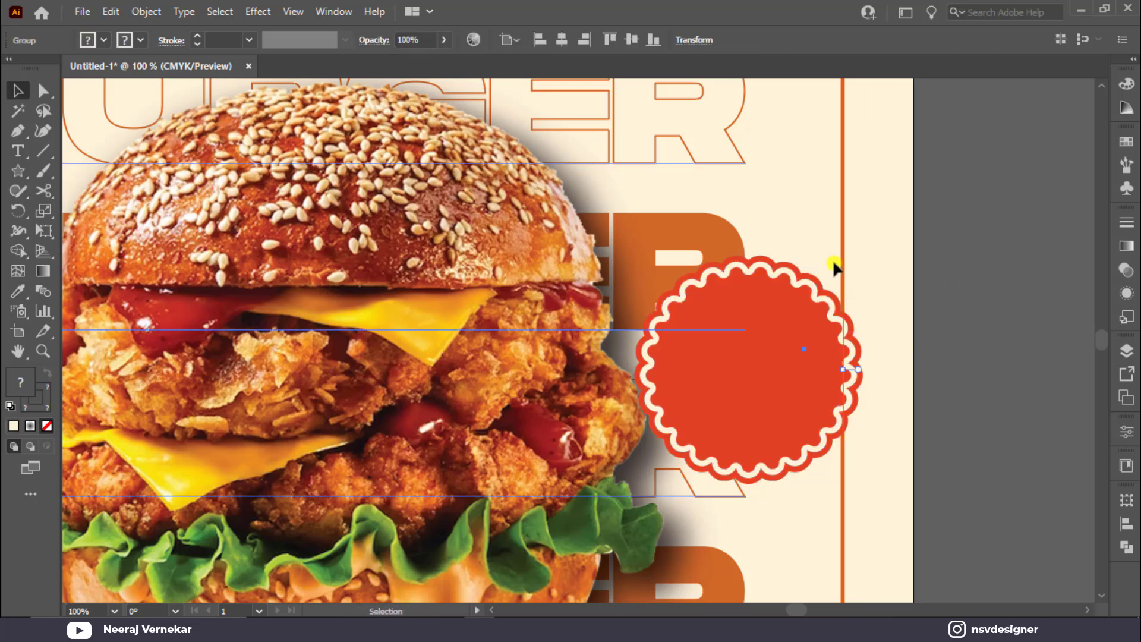
{"action": "left_click", "coordinate": [833, 260]}
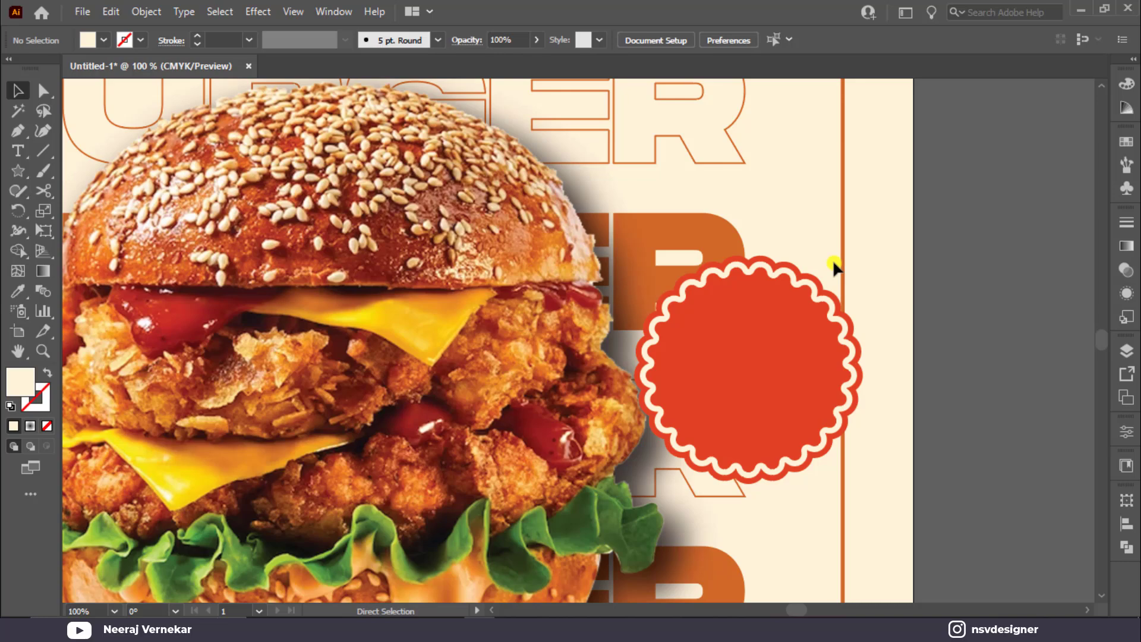
Group the badge's scalloped paths and start a Drop Shadow effect on the group.
{"action": "left_click", "coordinate": [787, 358]}
{"action": "key", "text": "a"}
{"action": "left_click", "coordinate": [258, 12]}
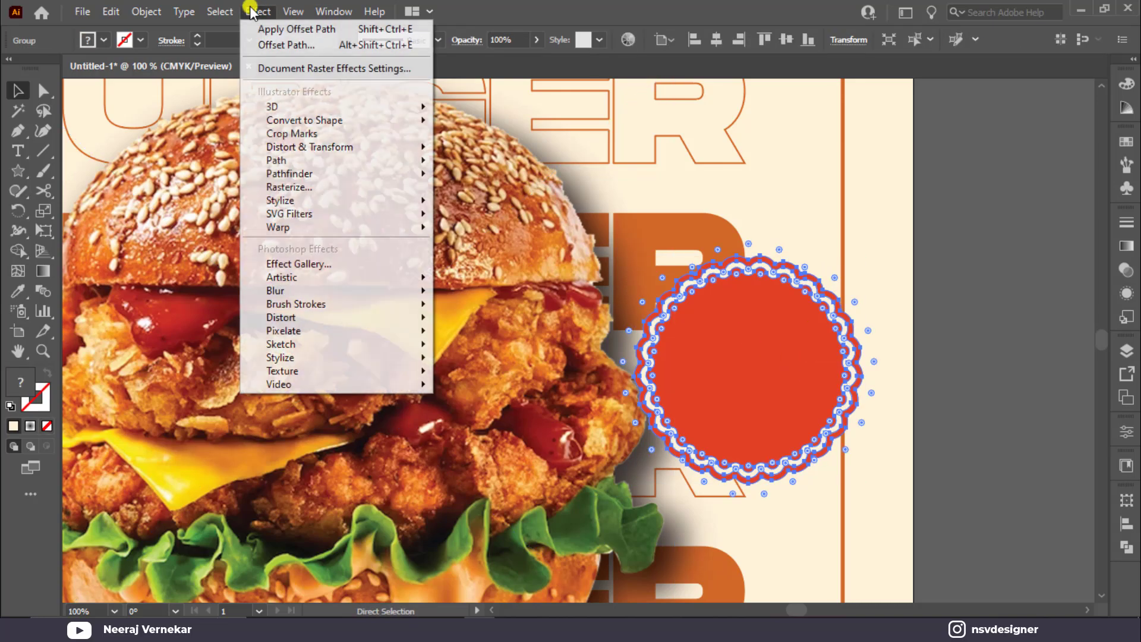
{"action": "mouse_move", "coordinate": [357, 200]}
{"action": "left_click", "coordinate": [466, 199]}
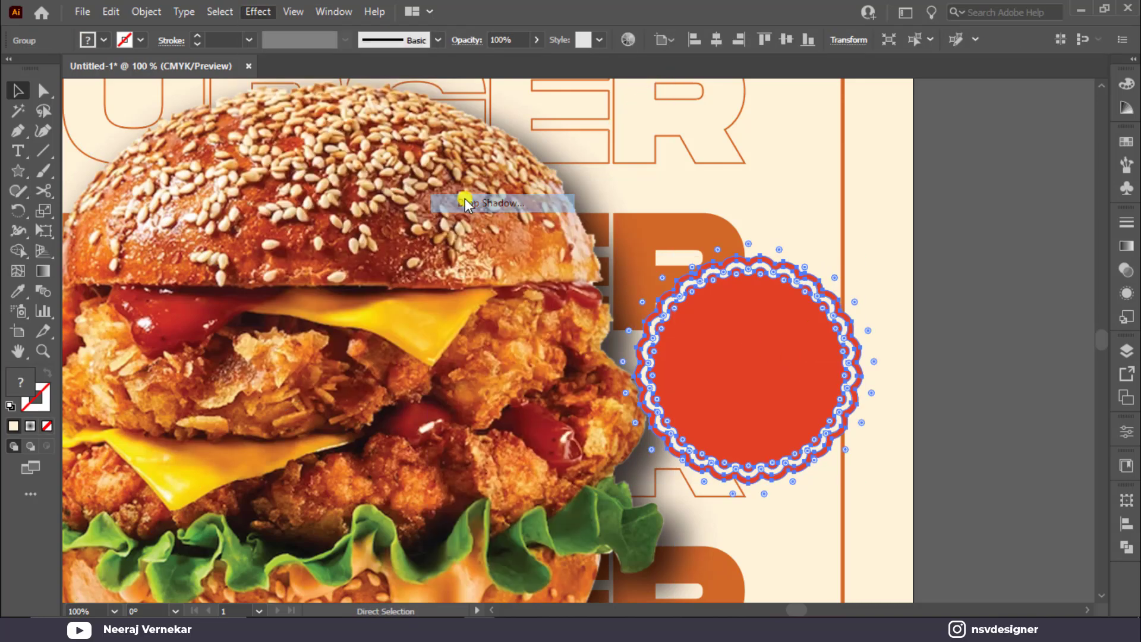
{"action": "left_click_drag", "start_coordinate": [869, 161], "coordinate": [969, 137]}
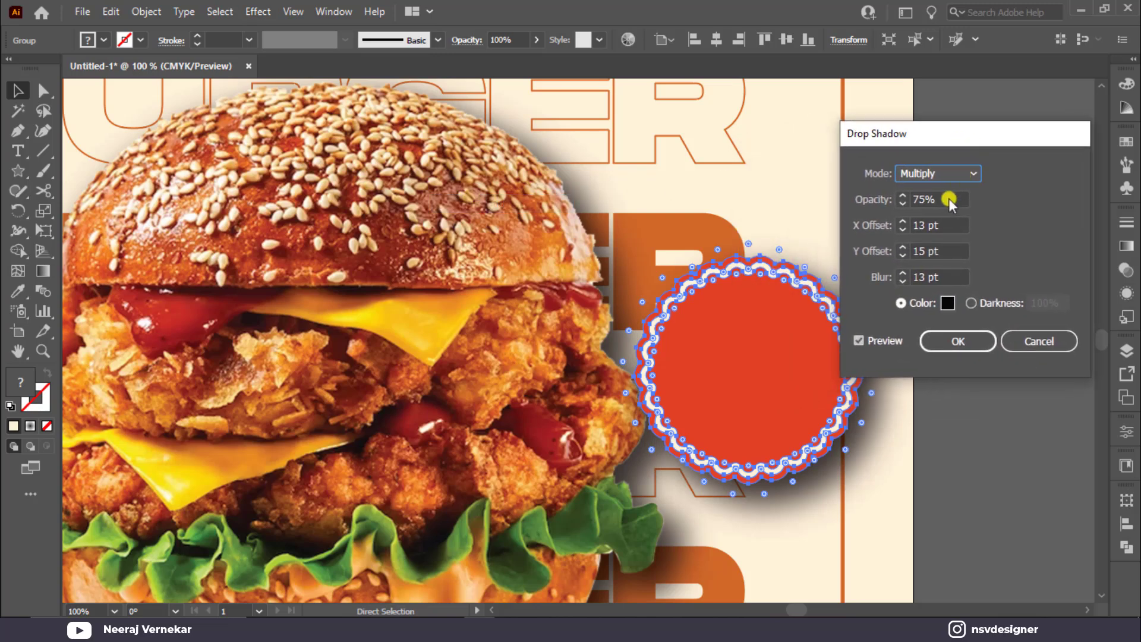
Apply the badge's shadow with 65% opacity, 7 pt X and Y offsets, and 5 pt blur.
{"action": "left_click", "coordinate": [900, 280]}
{"action": "type", "text": "7"}
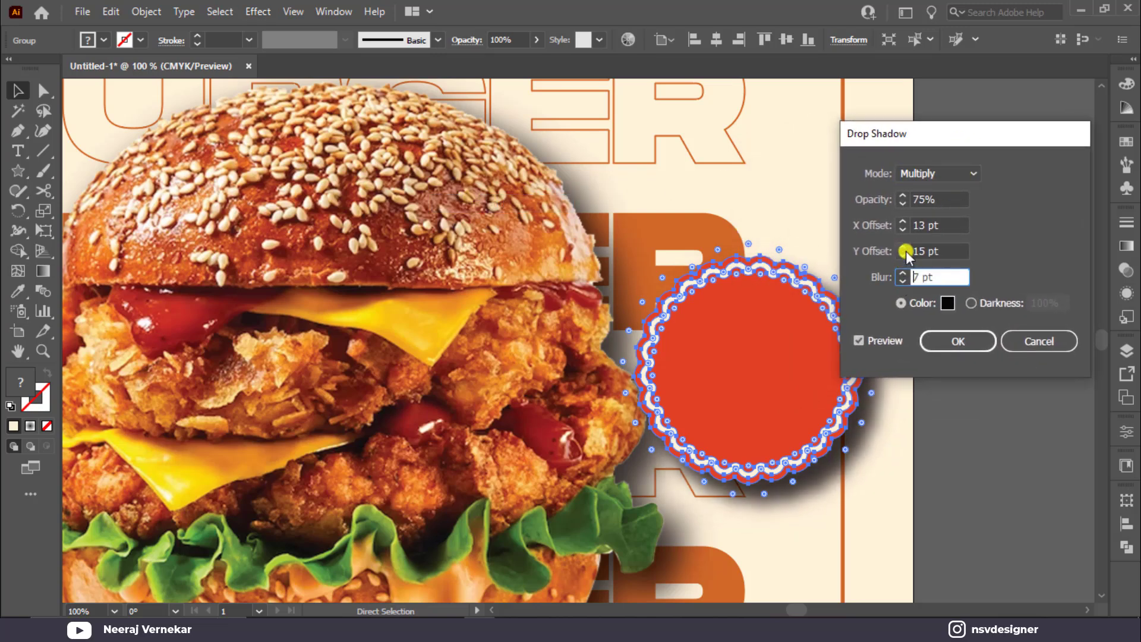
{"action": "left_click", "coordinate": [902, 247]}
{"action": "type", "text": "7"}
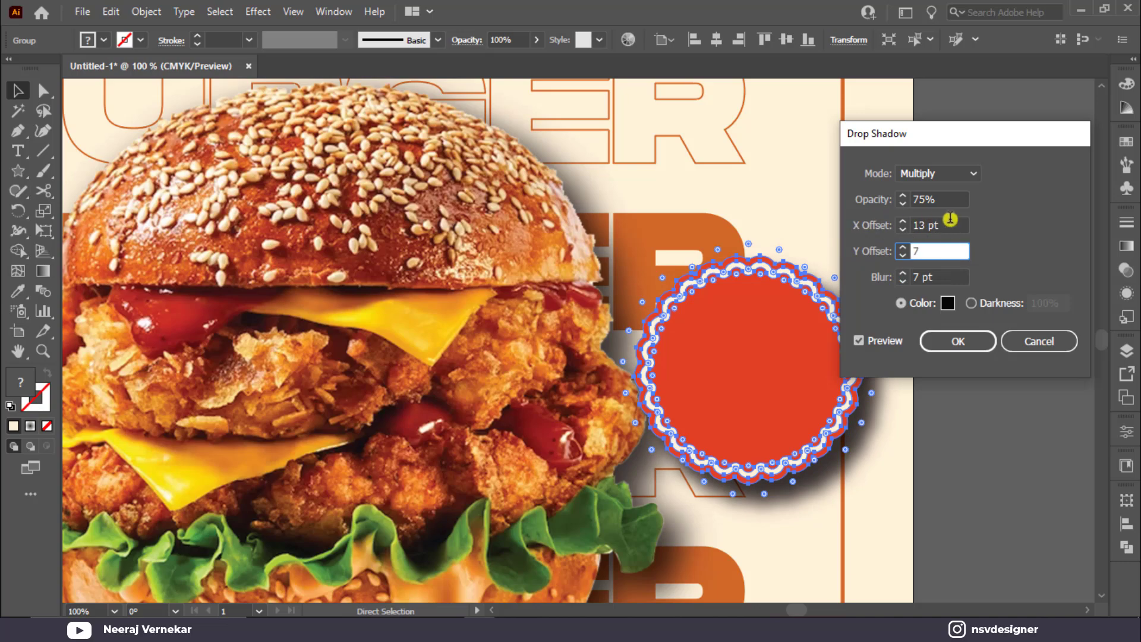
{"action": "left_click", "coordinate": [948, 220]}
{"action": "type", "text": "7"}
{"action": "left_click", "coordinate": [903, 281]}
{"action": "left_click", "coordinate": [903, 281]}
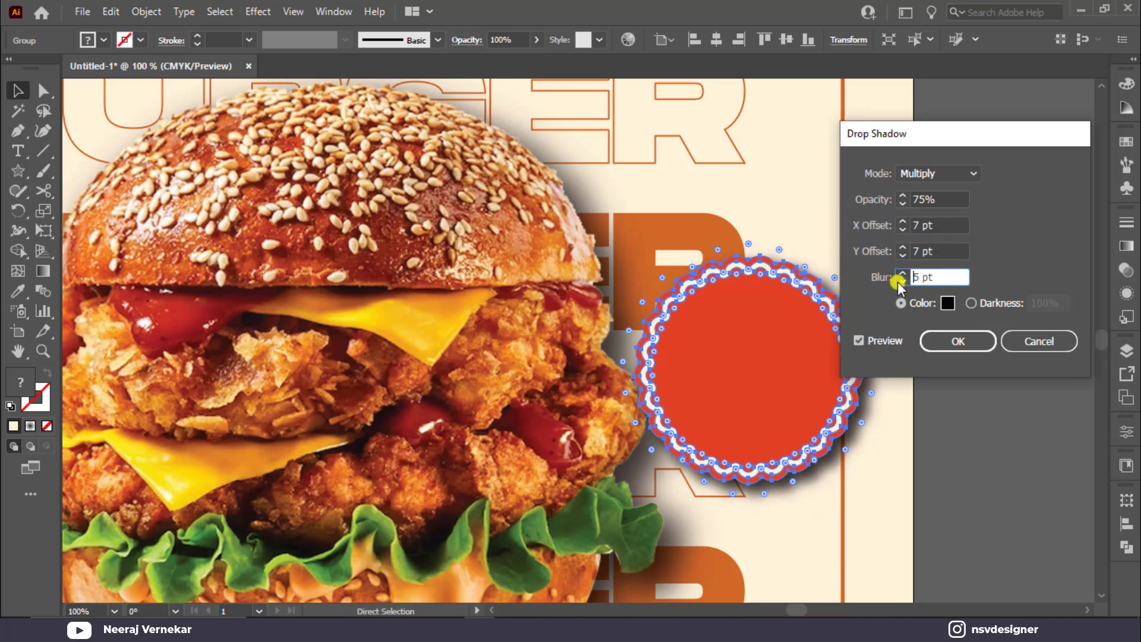
{"action": "left_click", "coordinate": [937, 202]}
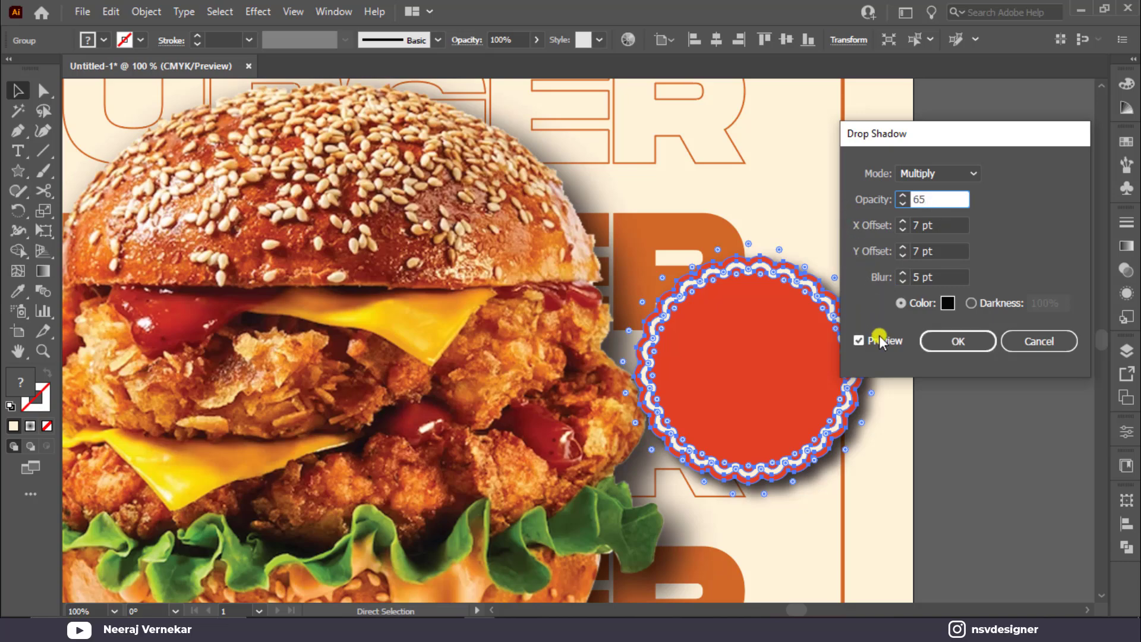
{"action": "left_click", "coordinate": [958, 342]}
{"action": "left_click", "coordinate": [967, 438]}
Scale the badge down and place it overlapping the burger's right edge, just above the lettuce.
{"action": "key", "text": "ctrl+0"}
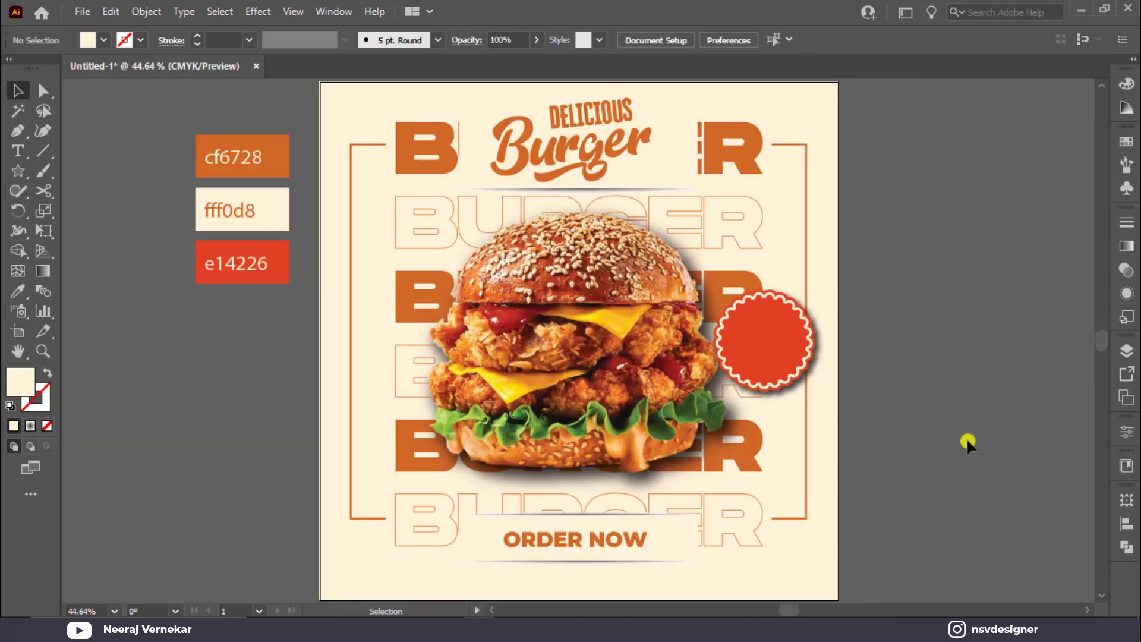
{"action": "left_click_drag", "start_coordinate": [783, 341], "coordinate": [755, 345]}
{"action": "left_click", "coordinate": [20, 151]}
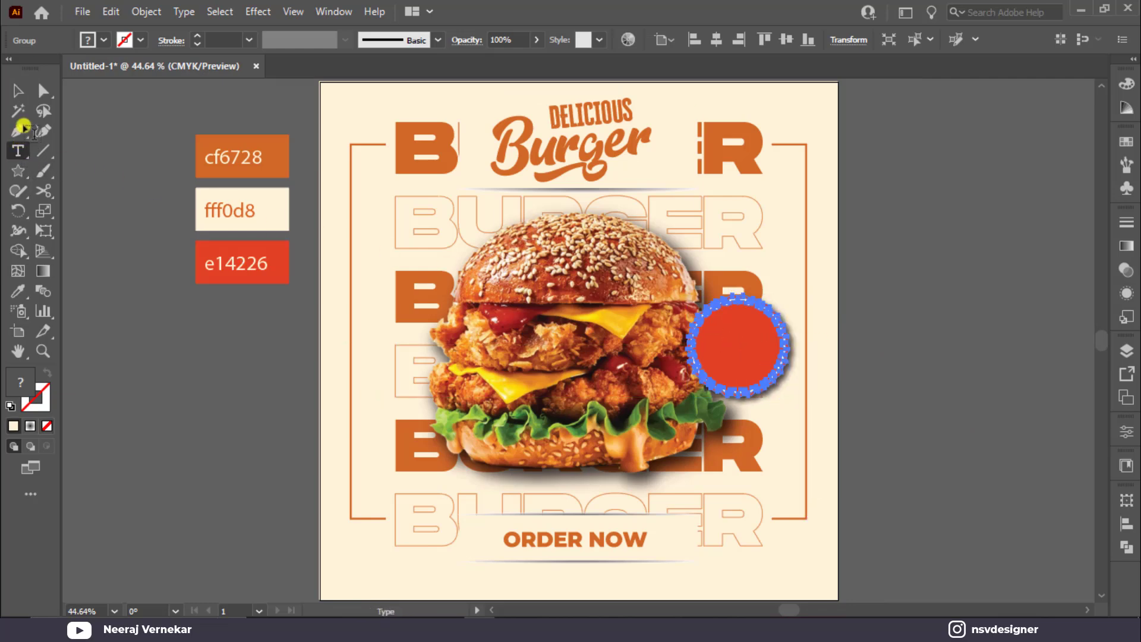
{"action": "left_click", "coordinate": [28, 90]}
{"action": "left_click_drag", "start_coordinate": [788, 293], "coordinate": [729, 333]}
{"action": "left_click", "coordinate": [1026, 309]}
Add the text "12$" in Montserrat ExtraBold at 40 pt beside the poster and fill it with the background cream.
{"action": "key", "text": "t"}
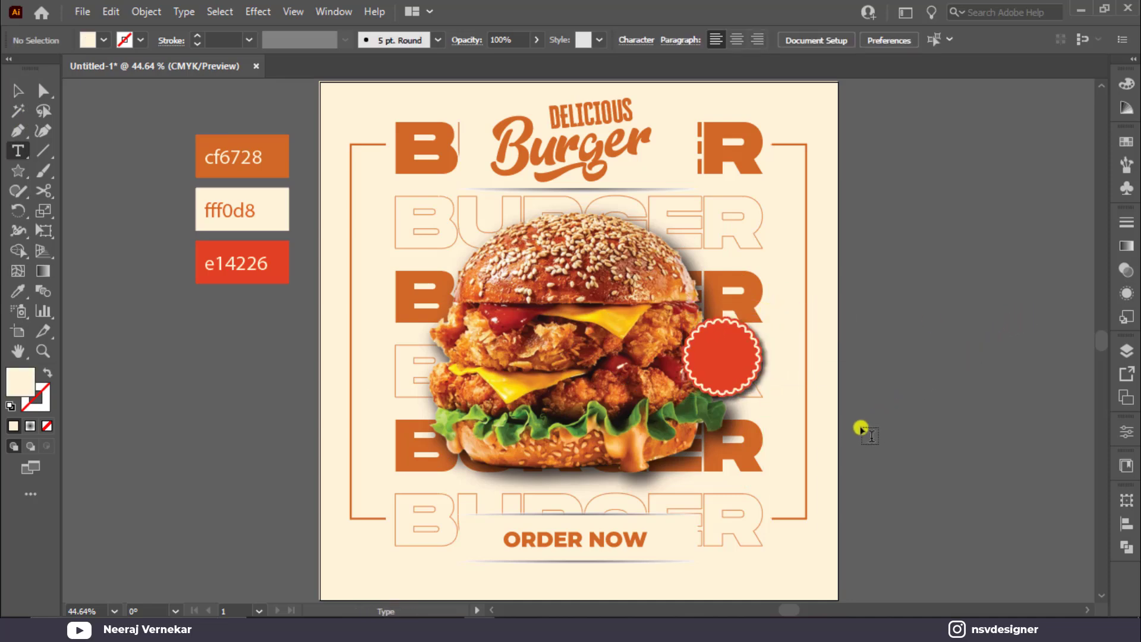
{"action": "left_click", "coordinate": [862, 429]}
{"action": "type", "text": "12$"}
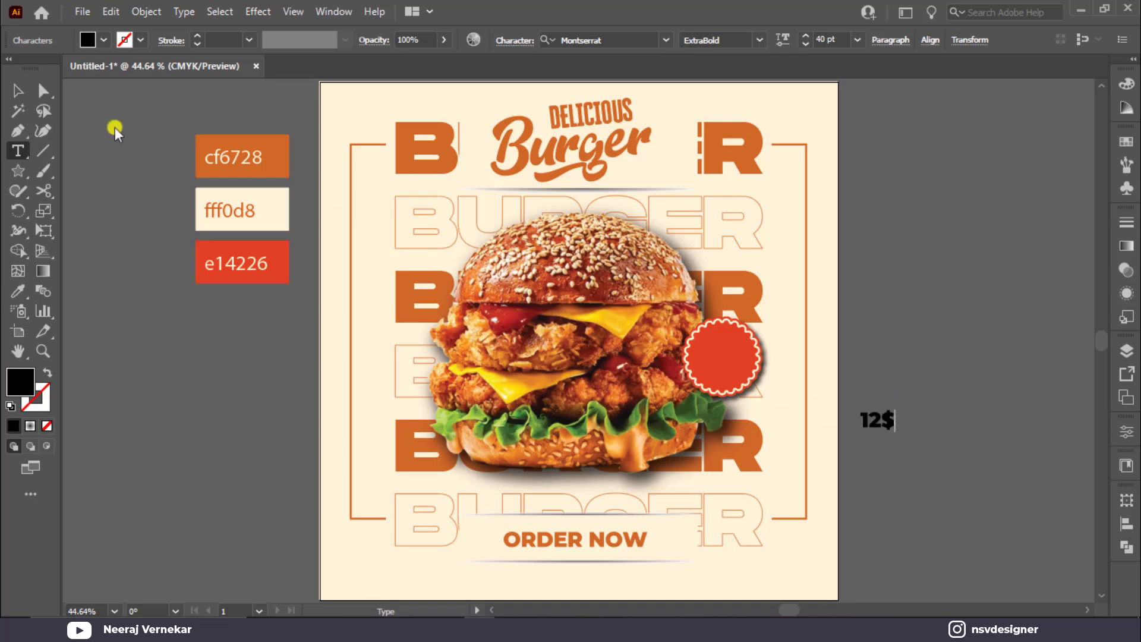
{"action": "left_click", "coordinate": [18, 90]}
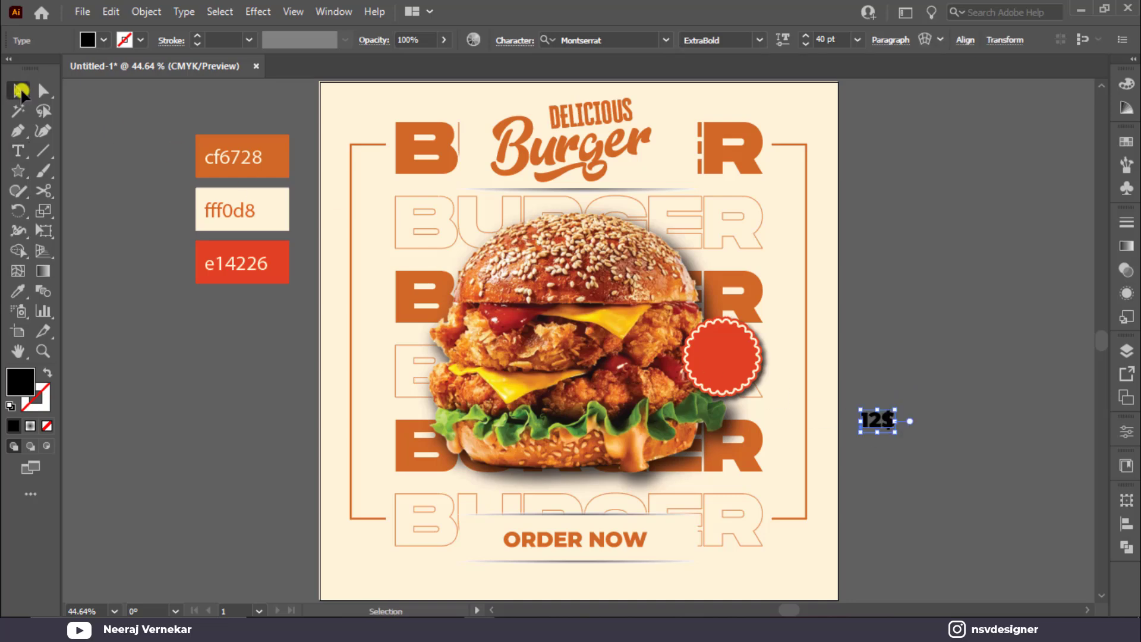
{"action": "key", "text": "i"}
{"action": "left_click", "coordinate": [331, 326]}
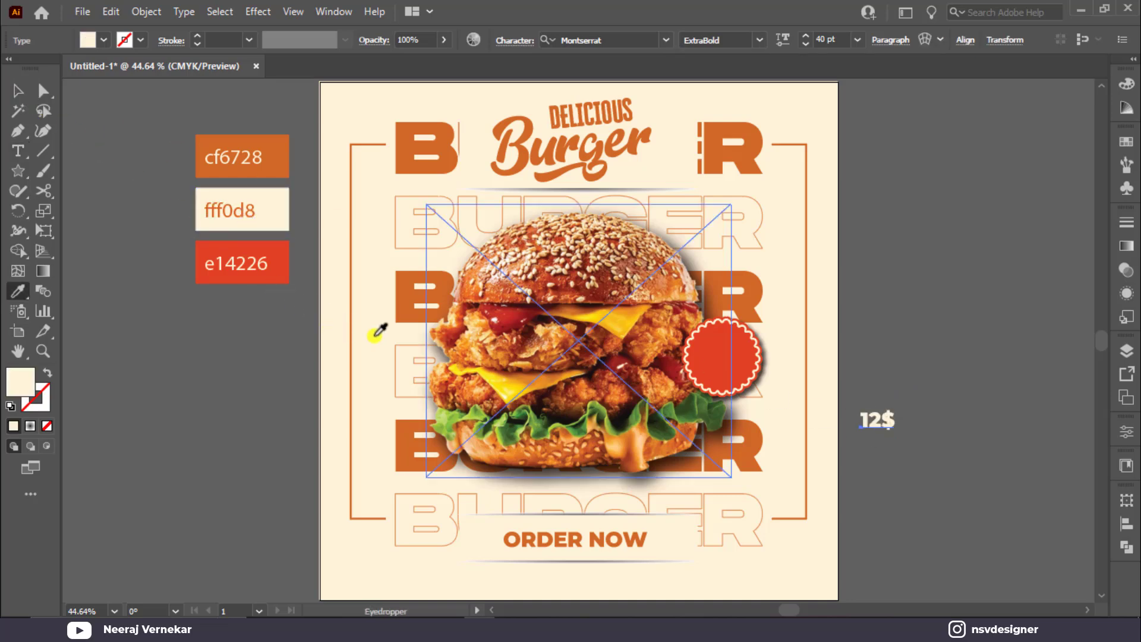
Move the "12$" text onto the red badge, enlarge it and centre it in the badge's upper half.
{"action": "key", "text": "v"}
{"action": "left_click_drag", "start_coordinate": [888, 421], "coordinate": [748, 366]}
{"action": "key", "text": "super+space"}
{"action": "left_click", "coordinate": [782, 374]}
{"action": "scroll", "coordinate": [739, 367], "scroll_direction": "up", "scroll_amount": 2}
{"action": "left_click", "coordinate": [737, 352]}
{"action": "left_click", "coordinate": [865, 366]}
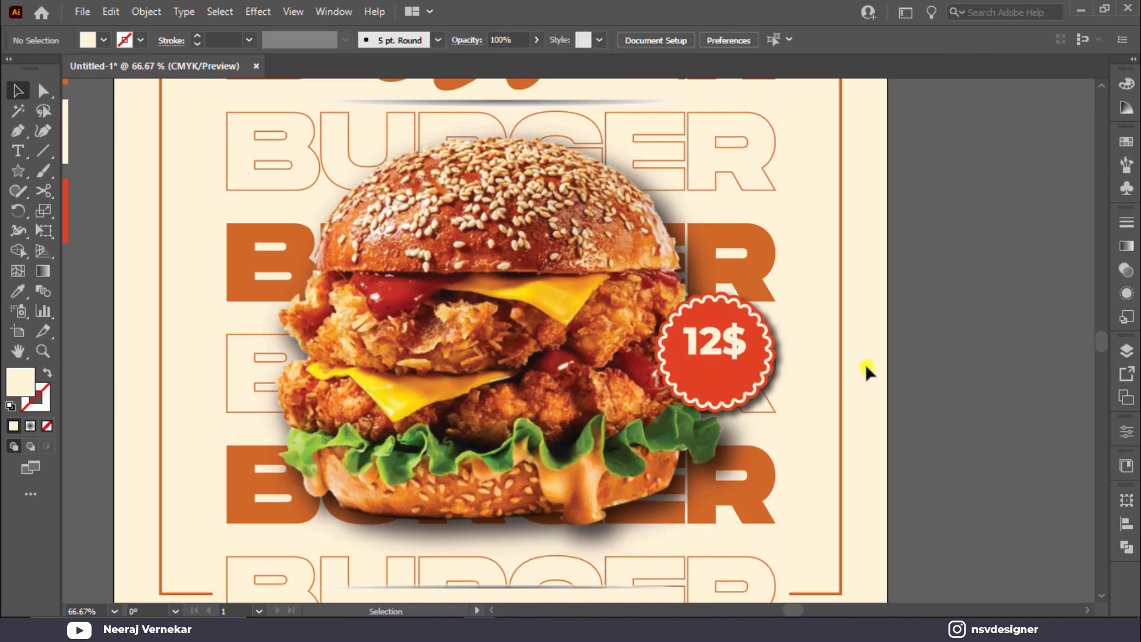
Add the text "Only" in Montserrat ExtraBold at 40 pt beside the poster's right edge.
{"action": "key", "text": "t"}
{"action": "left_click", "coordinate": [868, 404]}
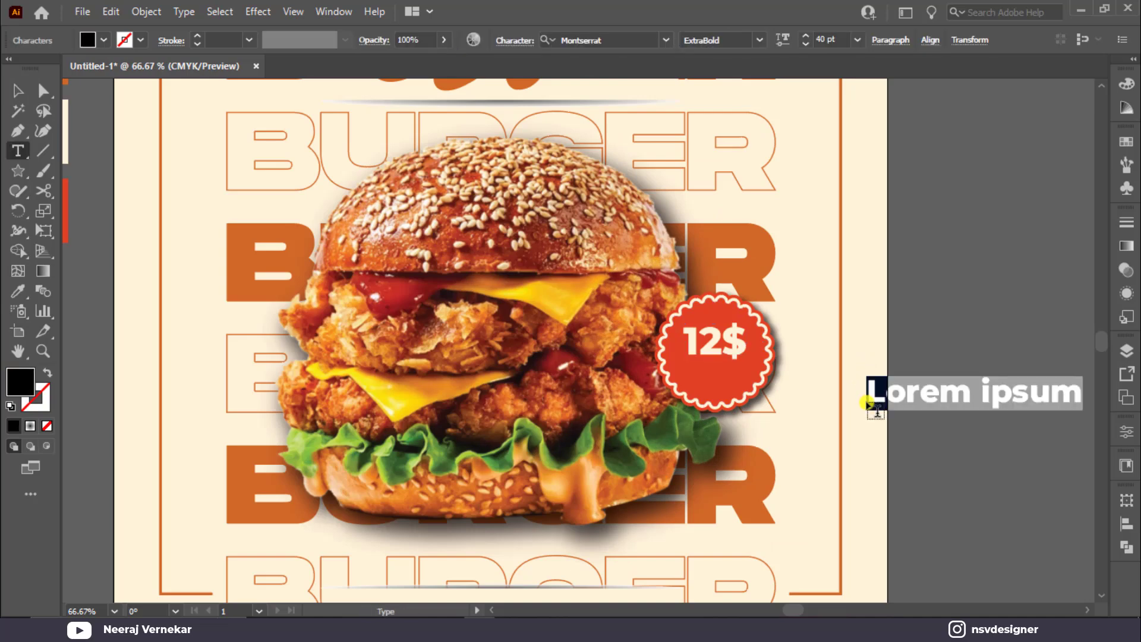
{"action": "type", "text": "Only"}
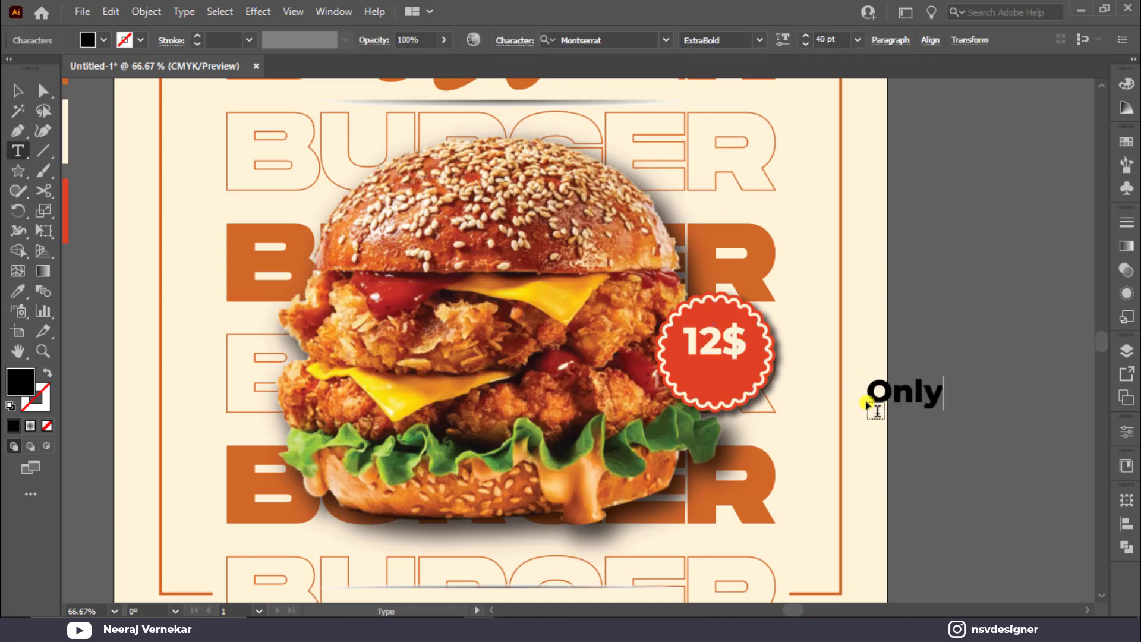
{"action": "left_click", "coordinate": [11, 92]}
Place the "Only" text beneath "12$" on the badge, scale it to about 30.5 pt and fill it with cream.
{"action": "left_click_drag", "start_coordinate": [889, 389], "coordinate": [736, 390]}
{"action": "key", "text": "i"}
{"action": "left_click", "coordinate": [879, 400]}
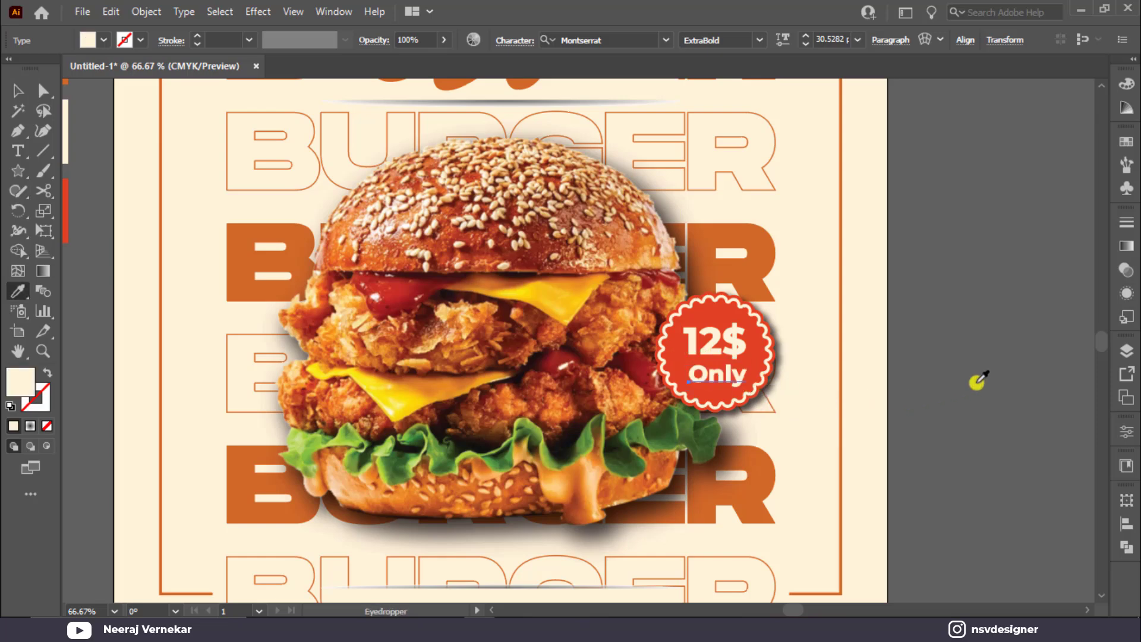
{"action": "key", "text": "v"}
{"action": "left_click", "coordinate": [715, 380]}
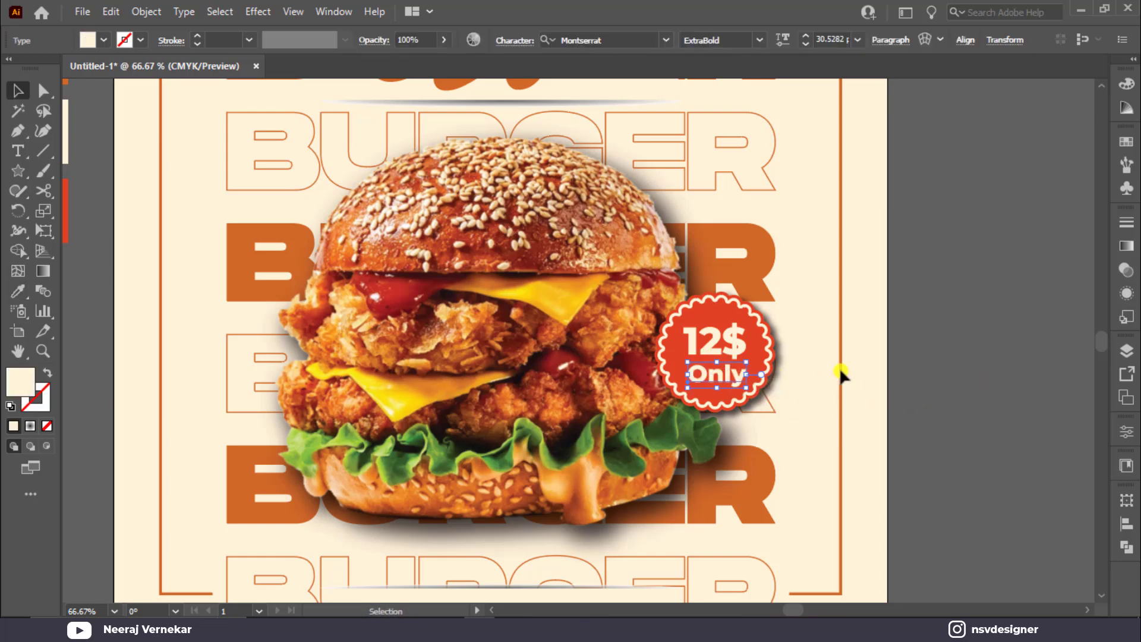
{"action": "left_click", "coordinate": [871, 365]}
{"action": "key", "text": "ctrl+0"}
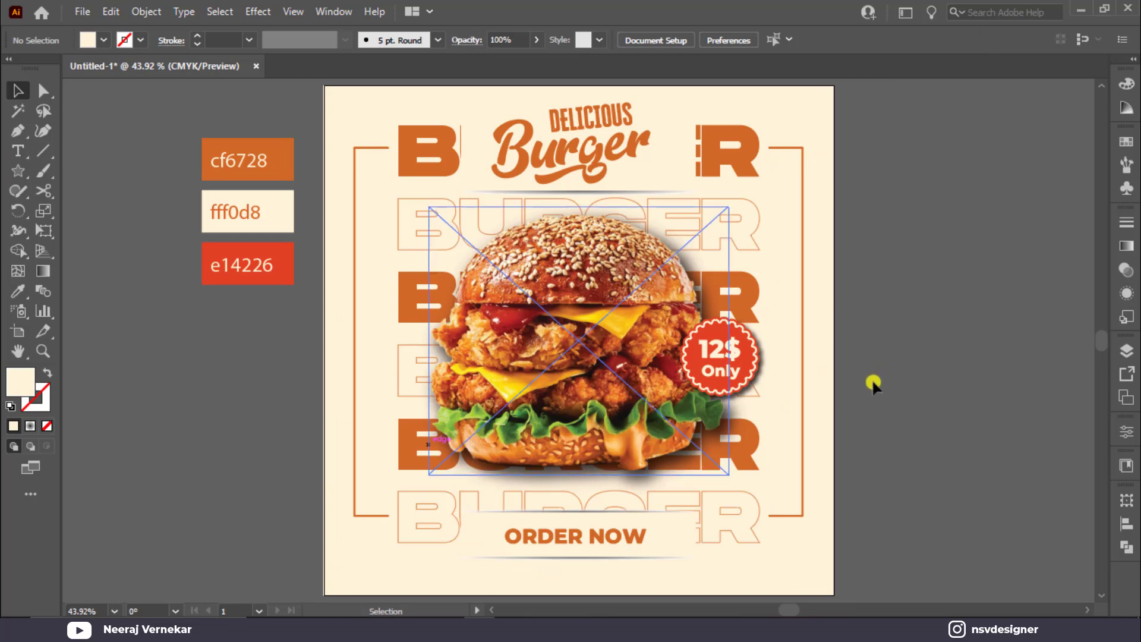